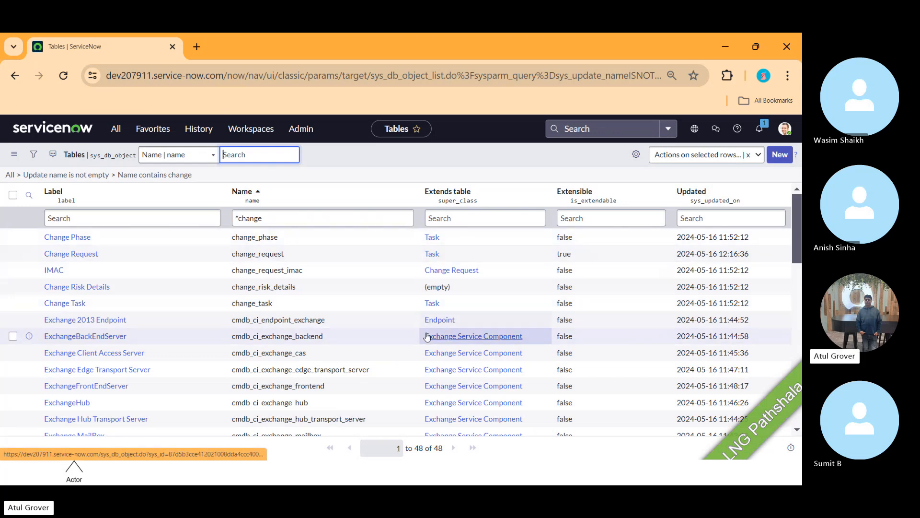
# - Open the Change Request table record and show its schema map
pyautogui.click(71, 254)
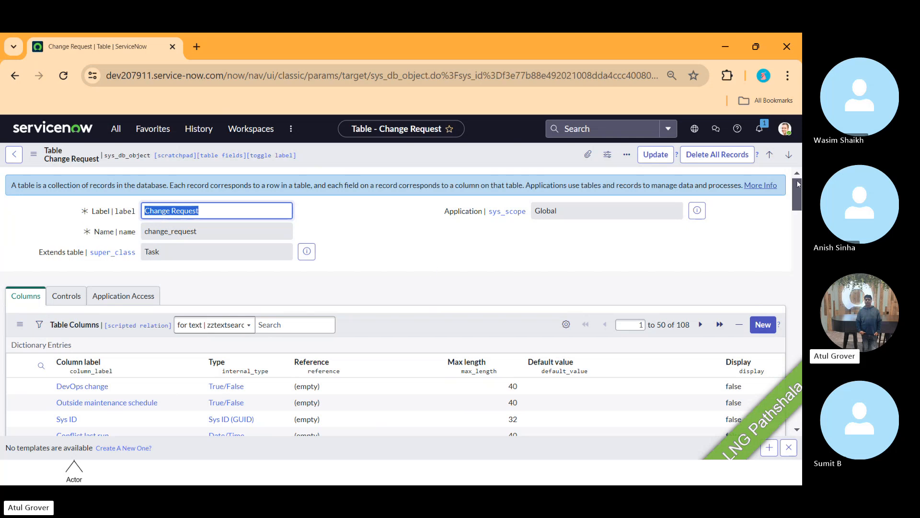
pyautogui.moveTo(798, 183); pyautogui.dragTo(798, 307)
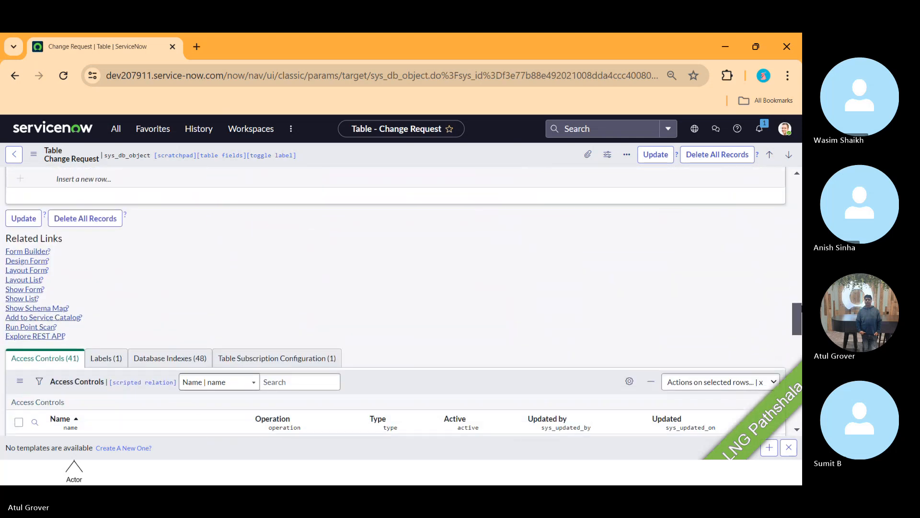
pyautogui.click(27, 307)
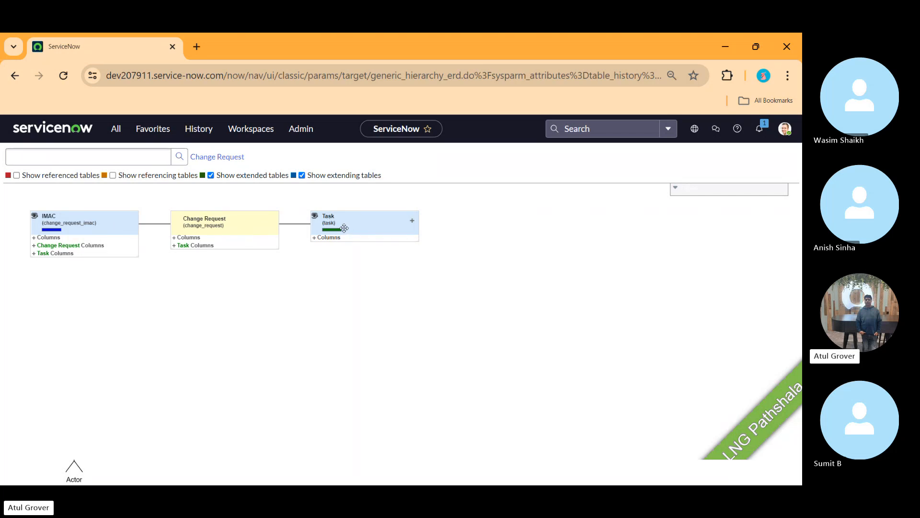
# - Show the referencing tables in the Change Request schema map and examine the related tables down to Change Request and Task
pyautogui.click(113, 175)
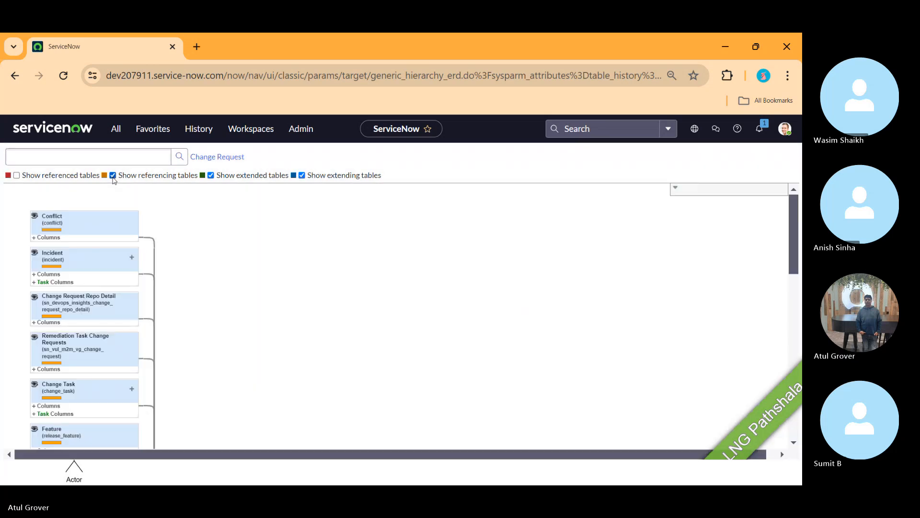
pyautogui.moveTo(793, 216); pyautogui.dragTo(787, 277)
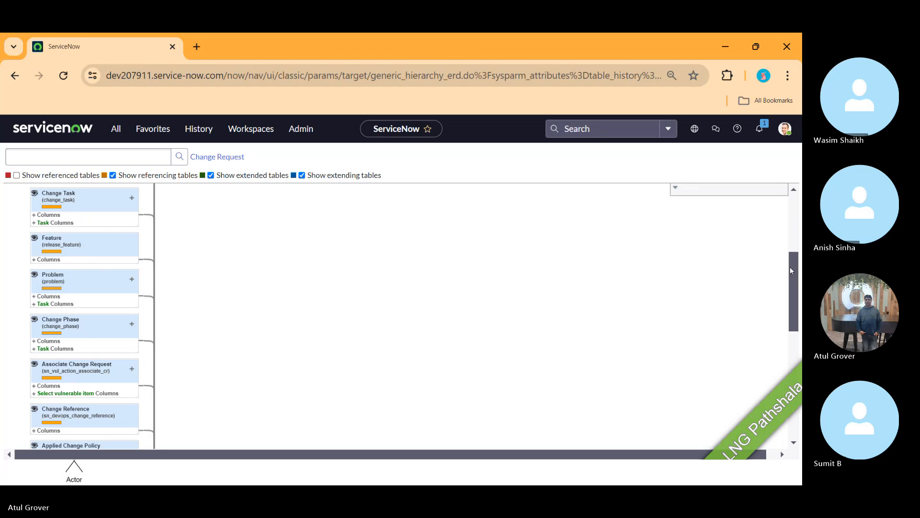
pyautogui.moveTo(791, 271); pyautogui.dragTo(780, 381)
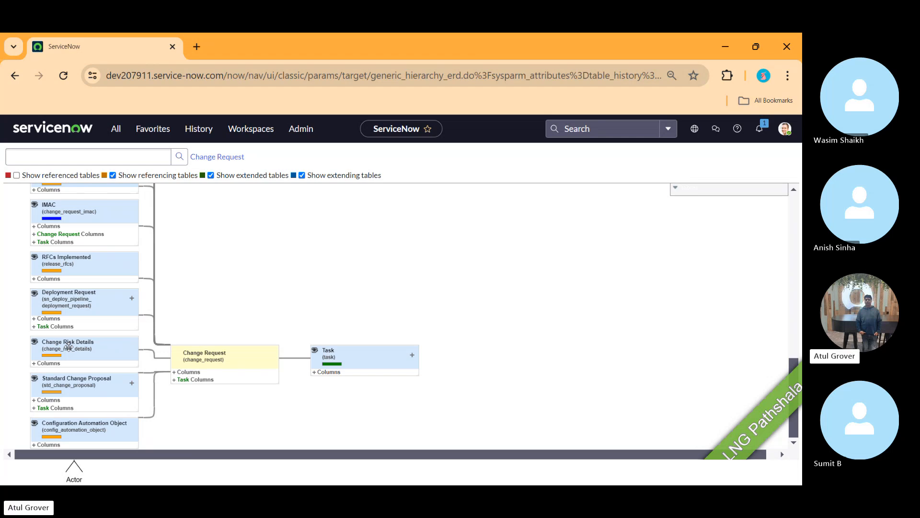
# - Find the User Administration modules and open the Roles list
pyautogui.click(116, 129)
pyautogui.write('user a')
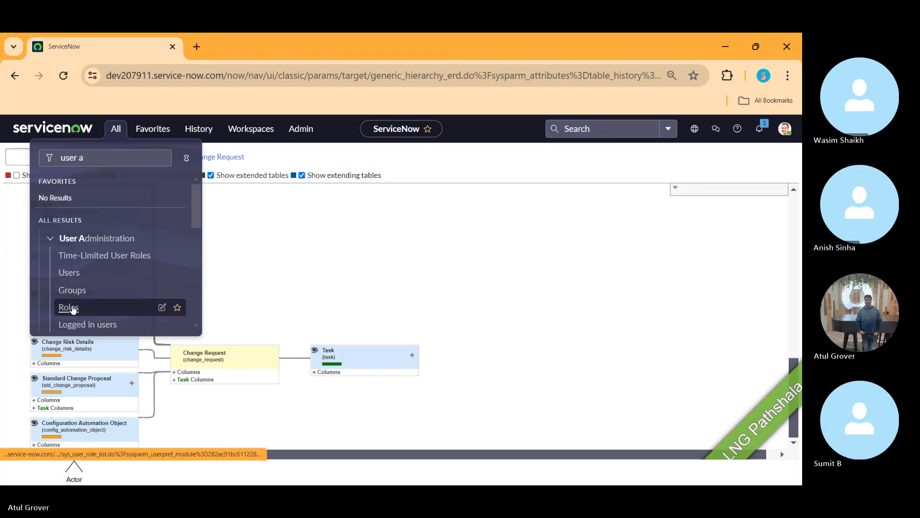
pyautogui.click(68, 307)
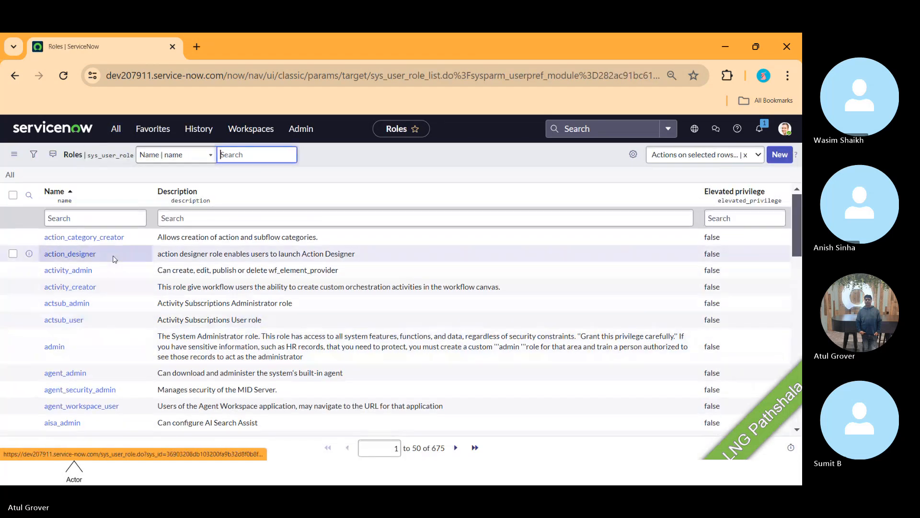
# - Filter the roles to names containing "change", and switch to the ITSM_Master PowerPoint slide show
pyautogui.click(96, 218)
pyautogui.write('*chnage')
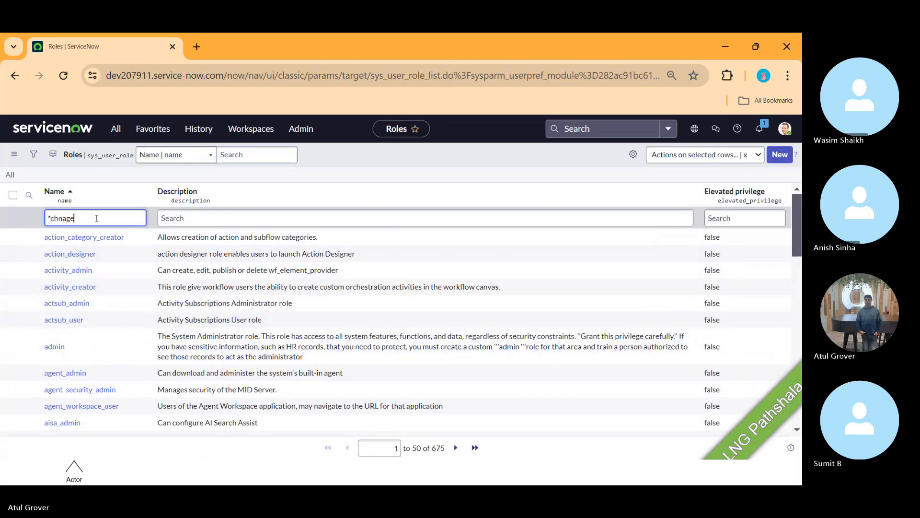
pyautogui.press('BackSpace')
pyautogui.press('BackSpace')
pyautogui.press('BackSpace')
pyautogui.press('BackSpace')
pyautogui.write('ange')
pyautogui.press('Return')
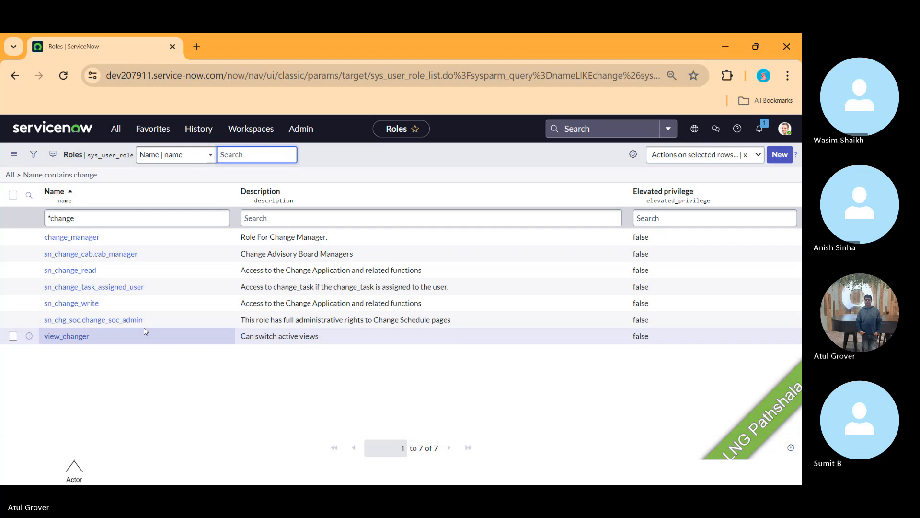
pyautogui.hotkey('alt', 'Tab')
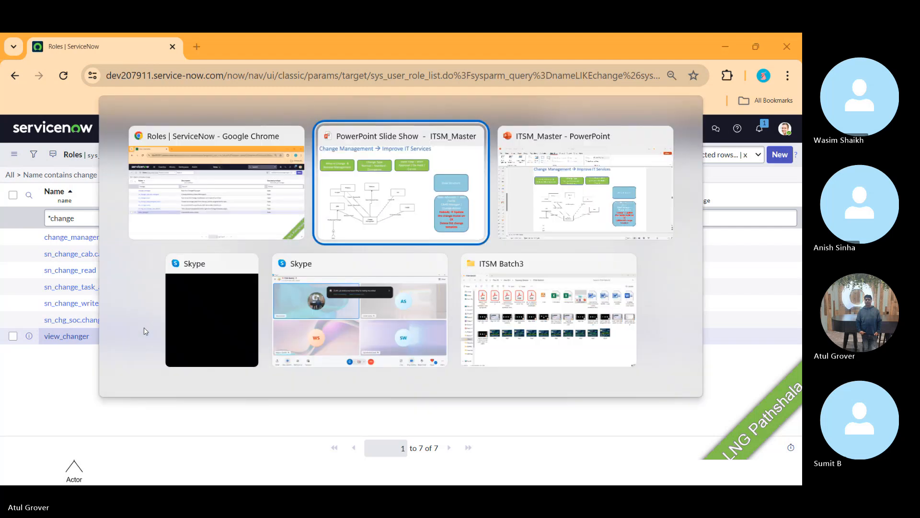
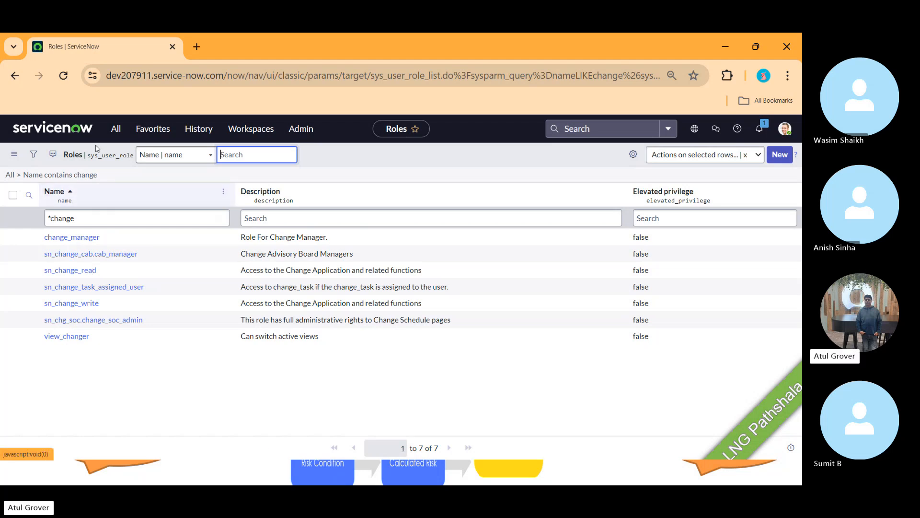
# - Find the Plugins module under System Definition and open the Application Manager from it
pyautogui.click(115, 129)
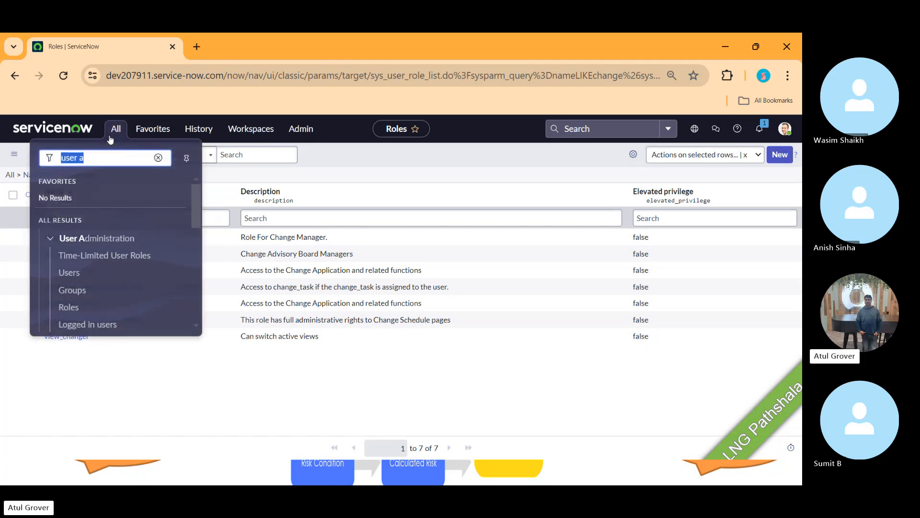
pyautogui.write('plugins')
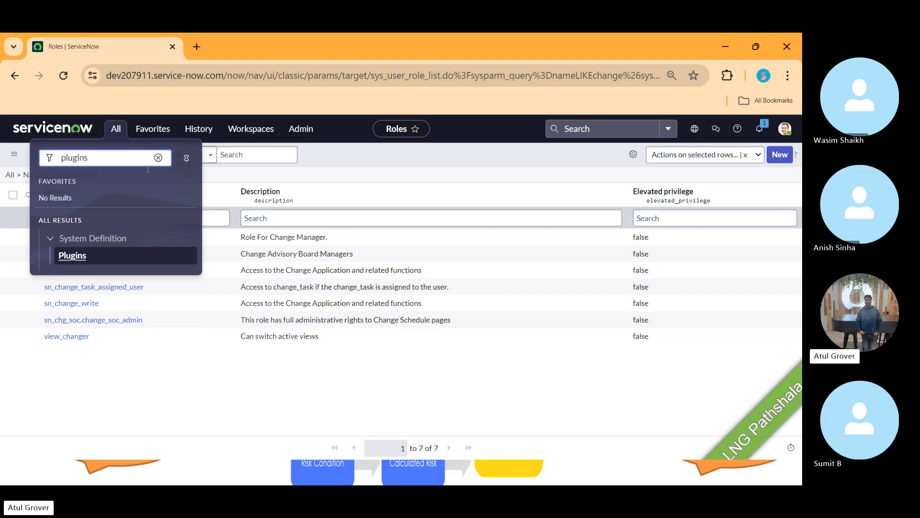
pyautogui.click(78, 255)
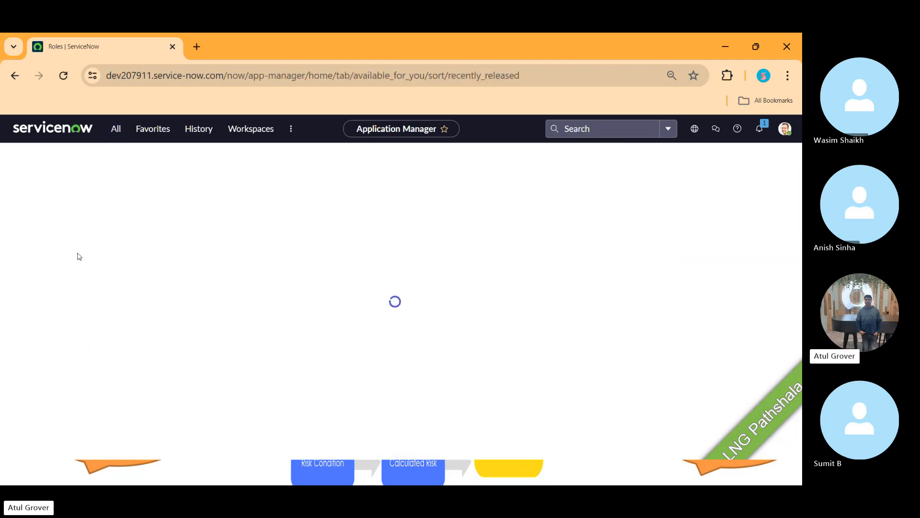
# - Search the licensed applications and plugins for "change management" and dismiss the new-experience notice
pyautogui.click(108, 323)
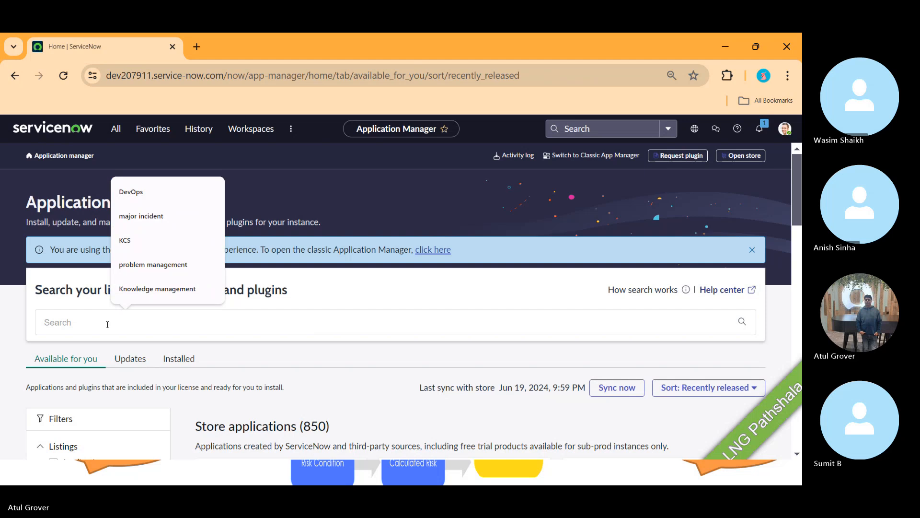
pyautogui.write('change manabe')
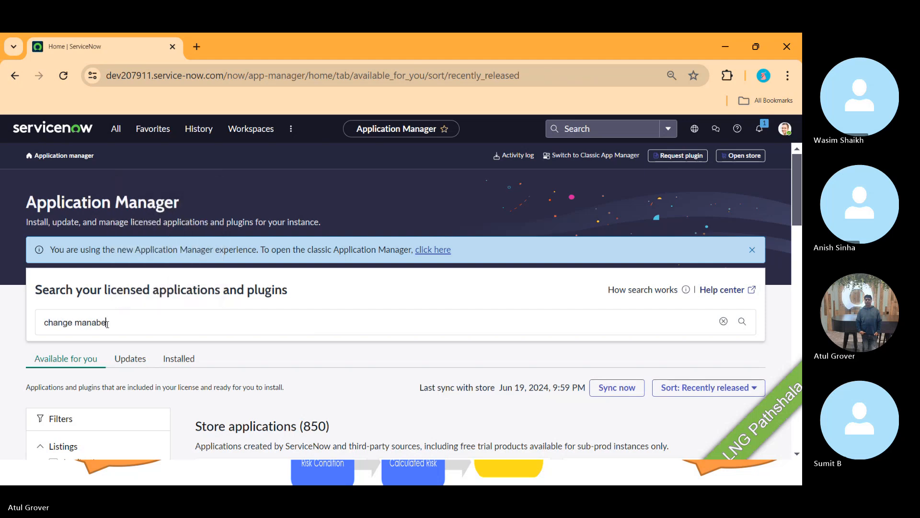
pyautogui.press('BackSpace')
pyautogui.write('gement')
pyautogui.press('Return')
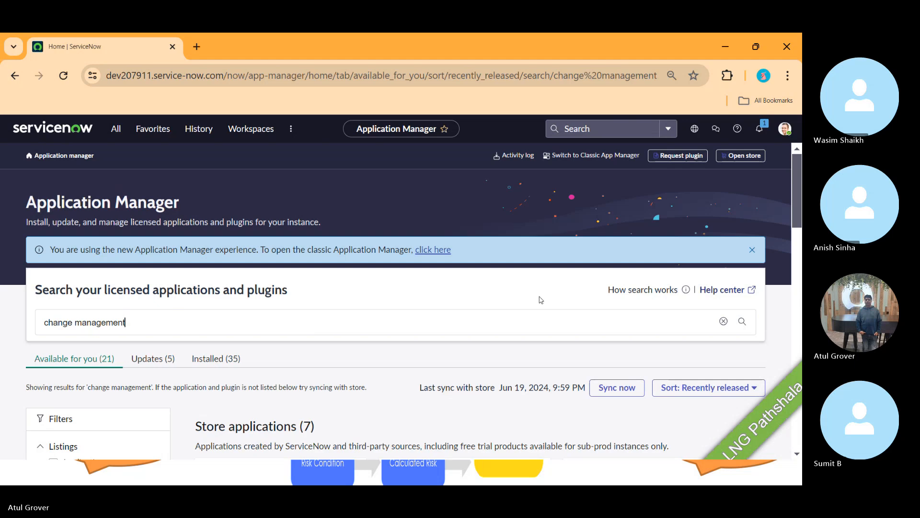
pyautogui.click(752, 249)
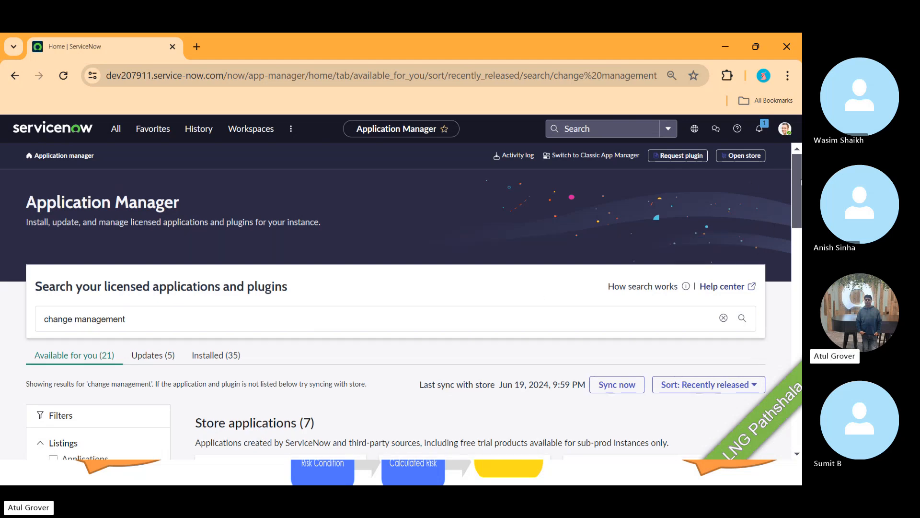
# - Open the Change Management entry among the ServiceNow products and review its included plugins
pyautogui.moveTo(801, 182); pyautogui.dragTo(787, 427)
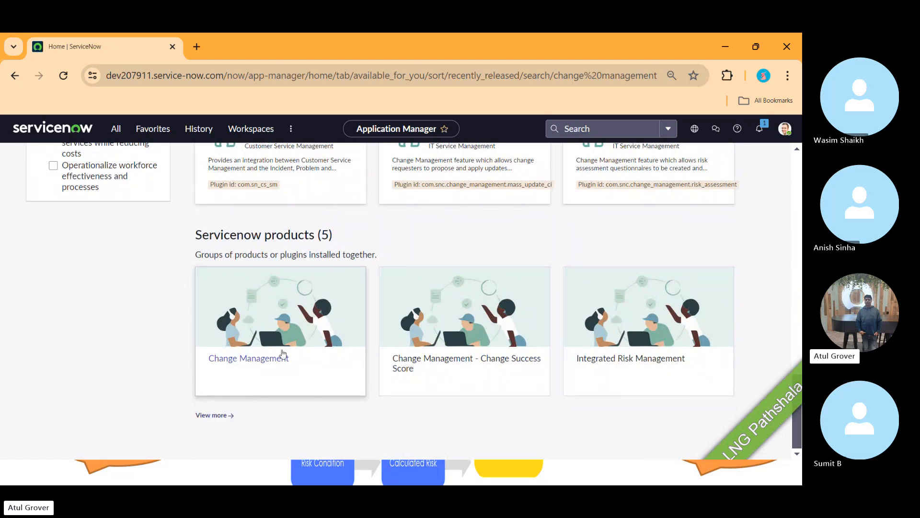
pyautogui.click(303, 333)
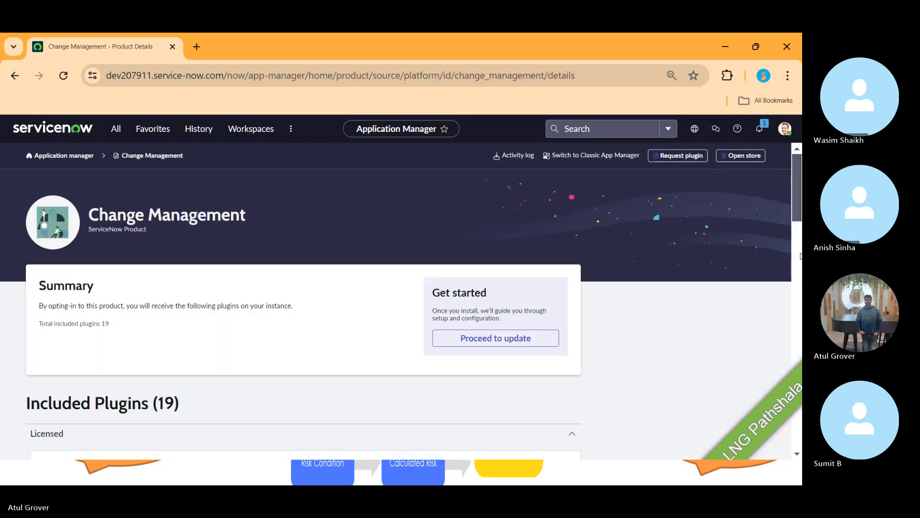
pyautogui.moveTo(799, 186); pyautogui.dragTo(783, 336)
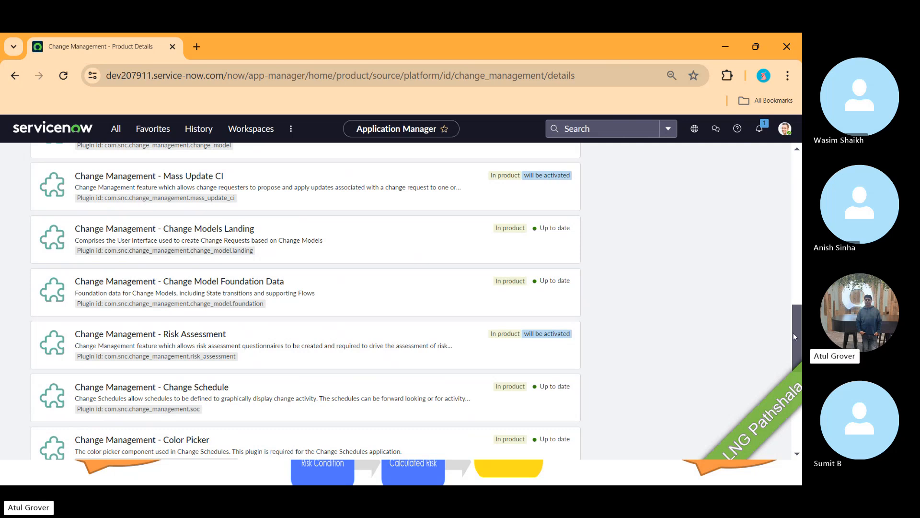
pyautogui.moveTo(794, 333); pyautogui.dragTo(792, 200)
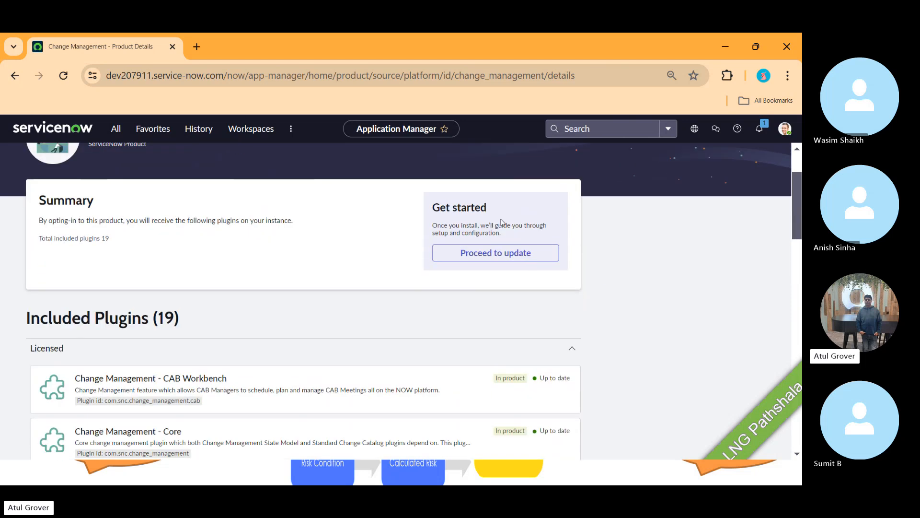
# - Find the Change Models module under Change Administration and open its list
pyautogui.click(116, 130)
pyautogui.write('change m')
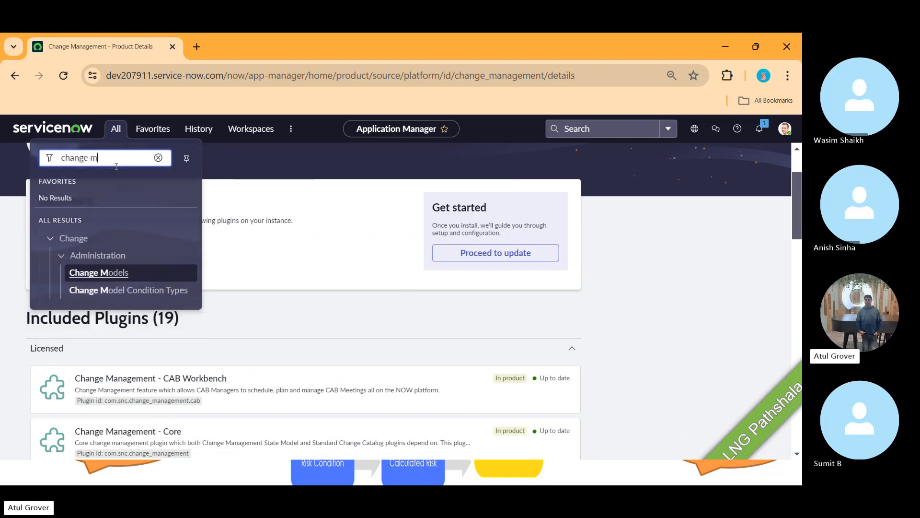
pyautogui.click(110, 273)
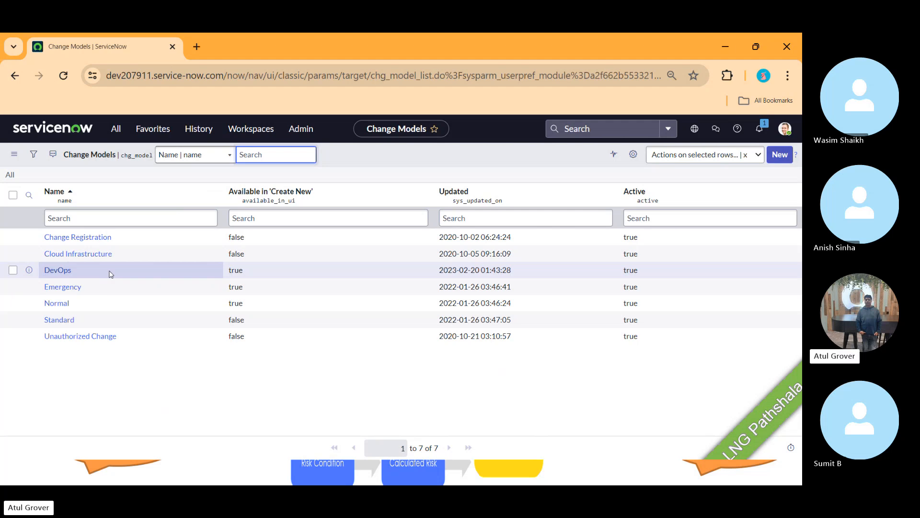
pyautogui.hotkey('alt', 'Tab')
pyautogui.hotkey('alt', 'Tab')
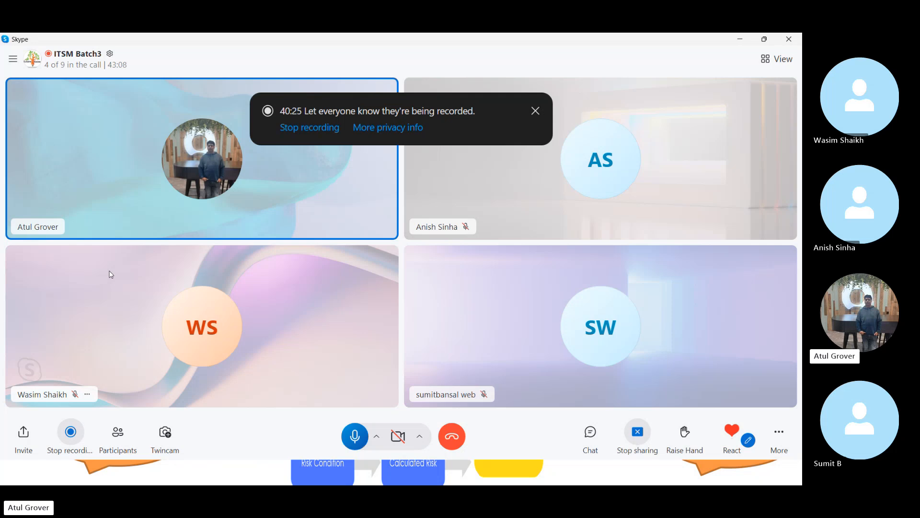
pyautogui.hotkey('alt', 'Tab')
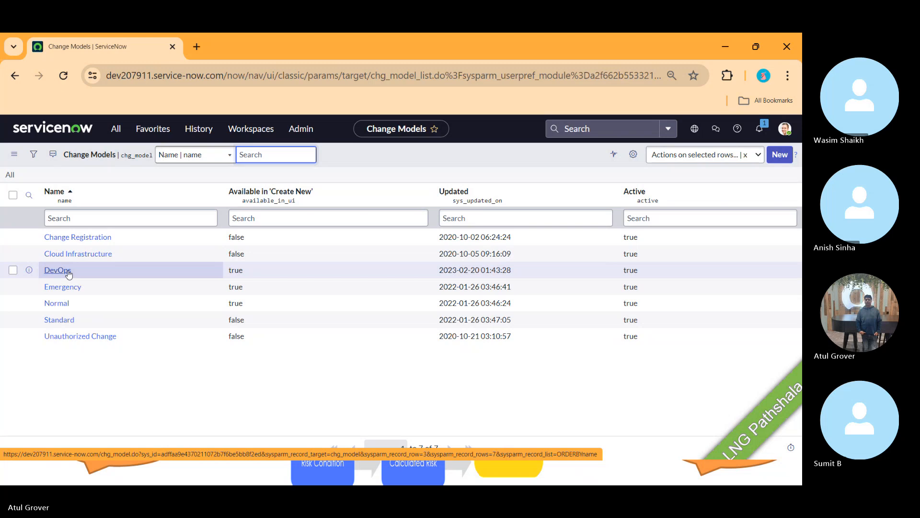
# - Open the Normal change model, consult the change management slide in PowerPoint, and return to the model record
pyautogui.click(57, 305)
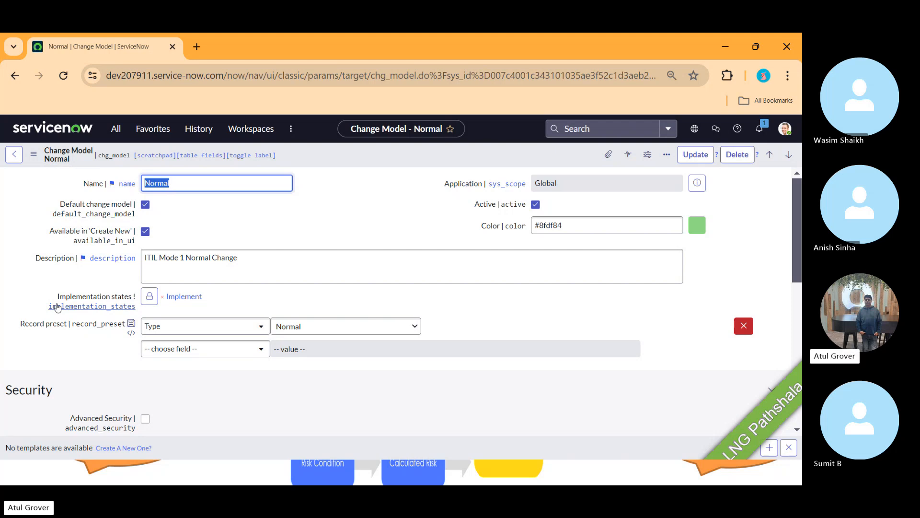
pyautogui.hotkey('alt', 'Tab')
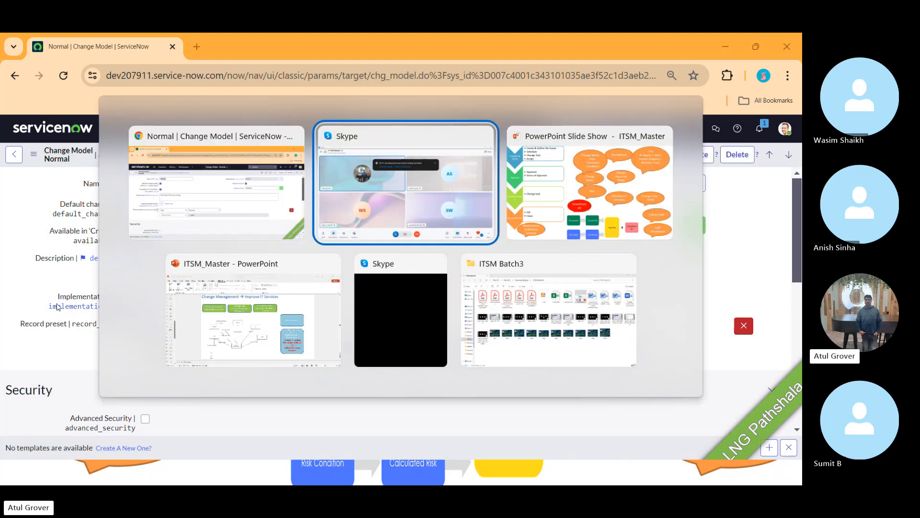
pyautogui.hotkey('alt', 'Tab')
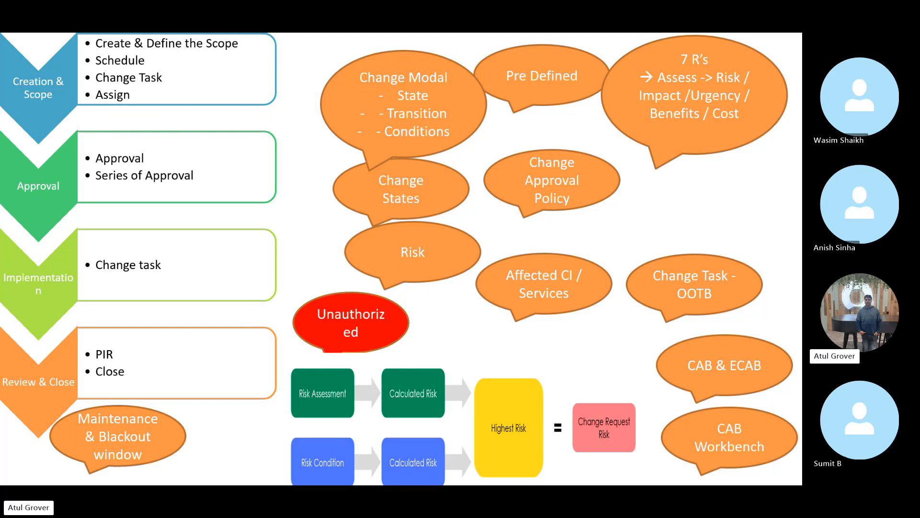
pyautogui.hotkey('alt', 'Tab')
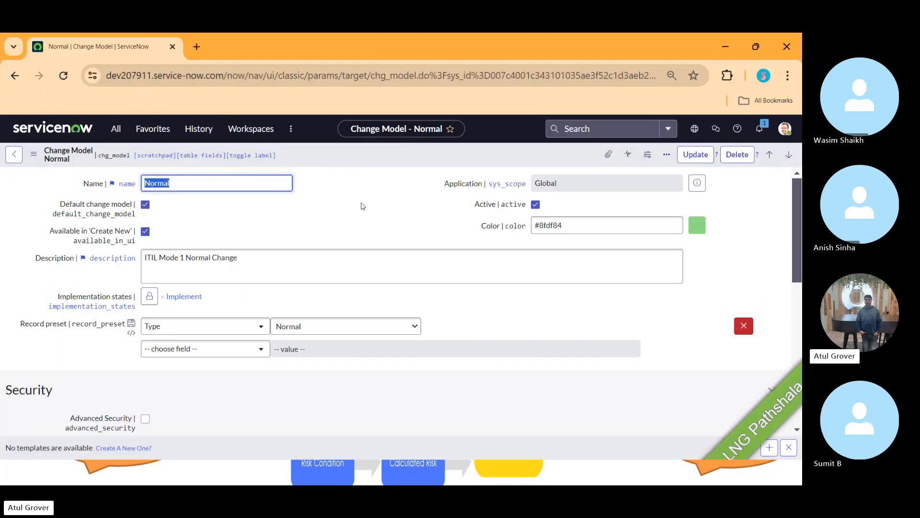
# - Set the Normal change model's color to black
pyautogui.click(218, 183)
pyautogui.moveTo(124, 217)
pyautogui.click(599, 225)
pyautogui.hotkey('ctrl', 'a')
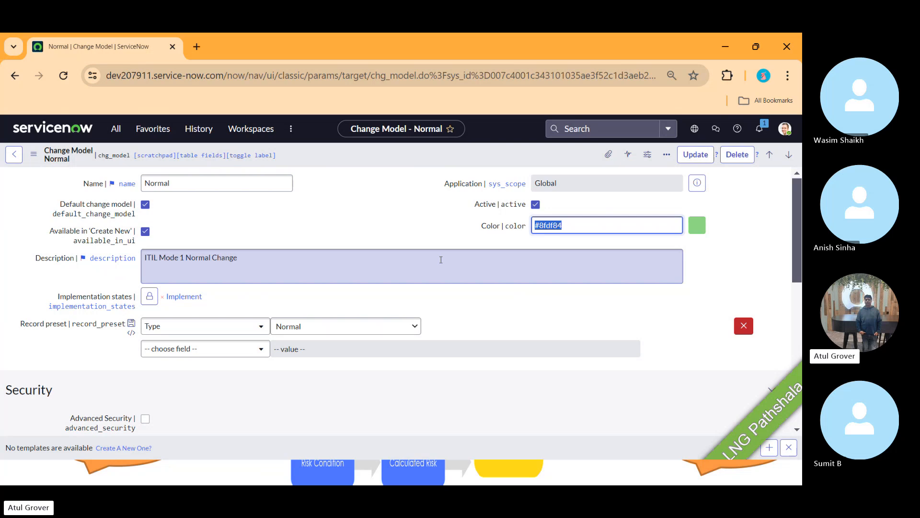
pyautogui.write('black')
pyautogui.click(441, 260)
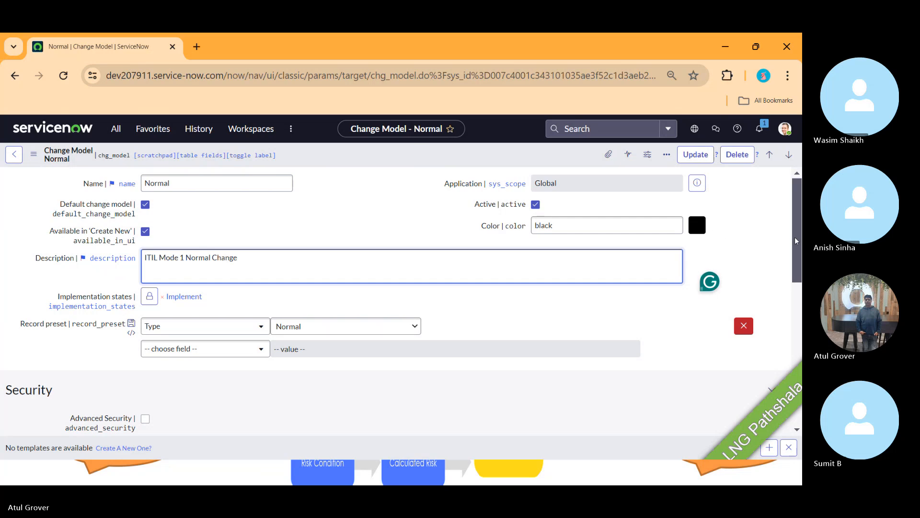
# - Open a blank change request form in a new browser tab at dev207911.service-now.com/change_request.do
pyautogui.scroll(-2, 796, 241)
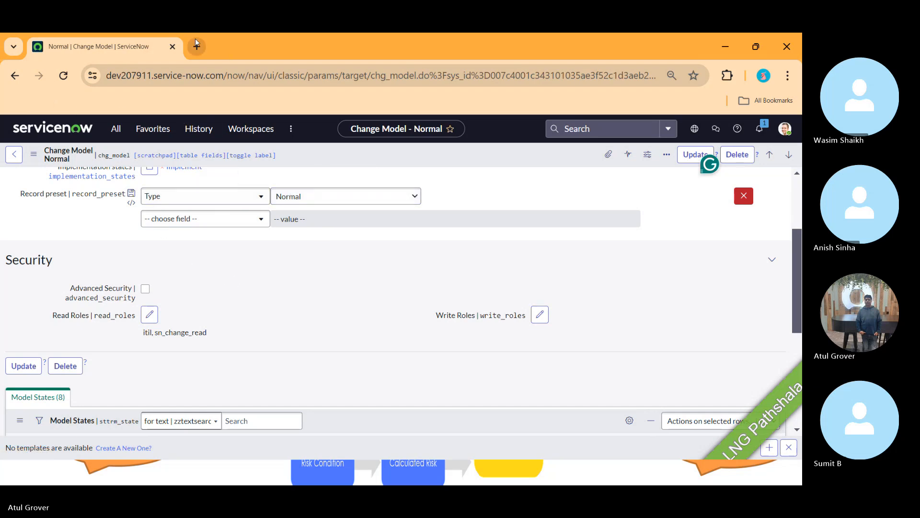
pyautogui.click(195, 41)
pyautogui.write('dev207911.service-now.com')
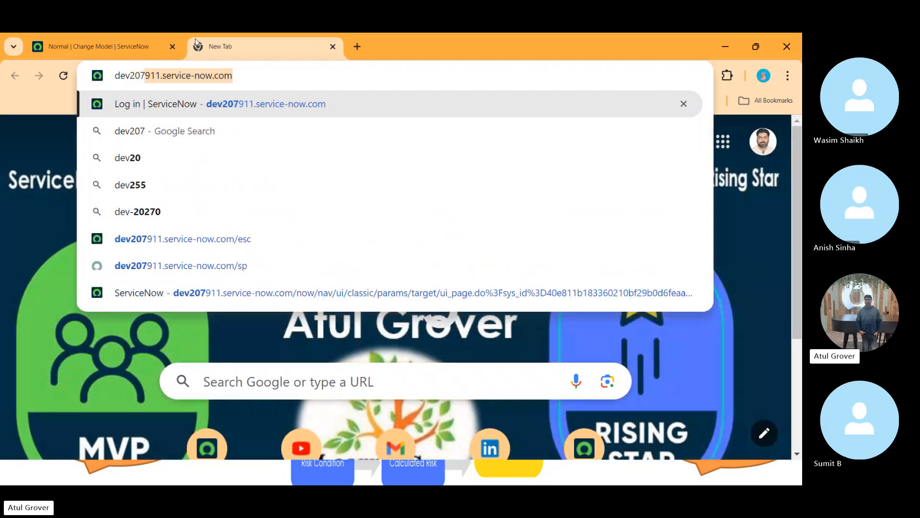
pyautogui.press('Right')
pyautogui.write('/change')
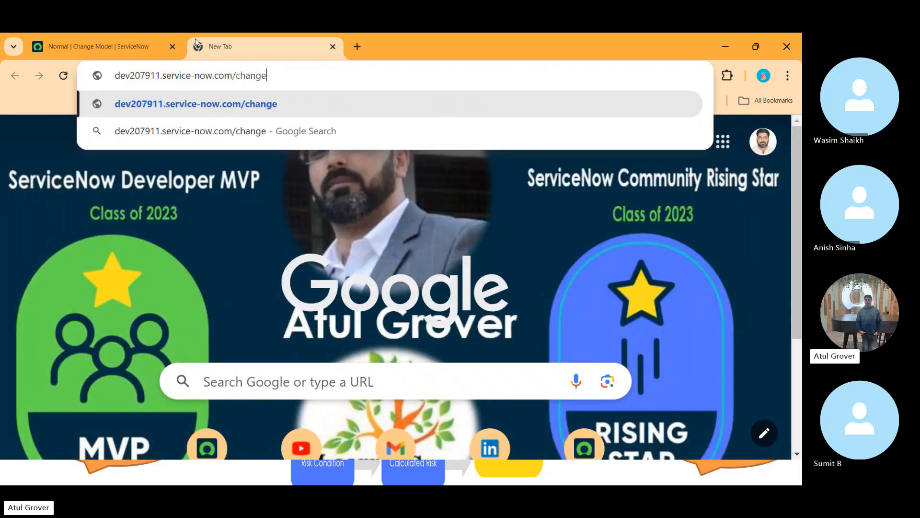
pyautogui.write('_requedt')
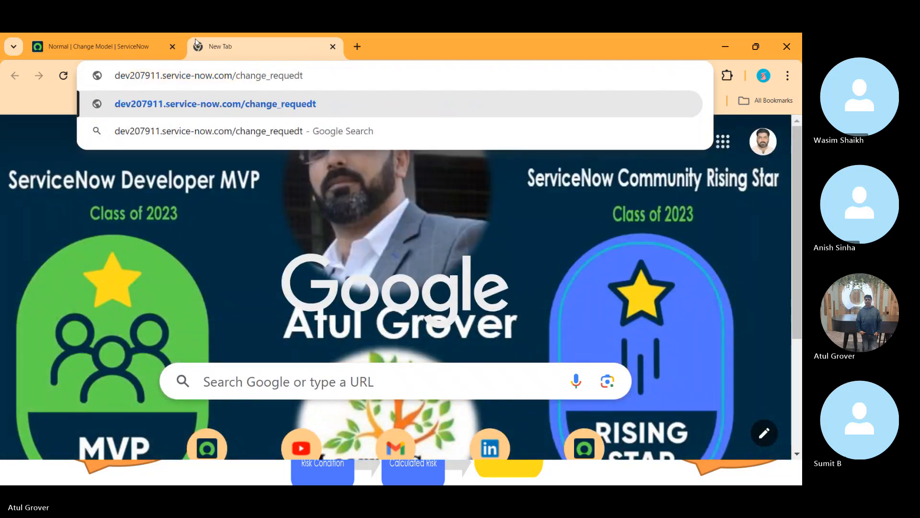
pyautogui.press('BackSpace')
pyautogui.press('BackSpace')
pyautogui.write('st.do')
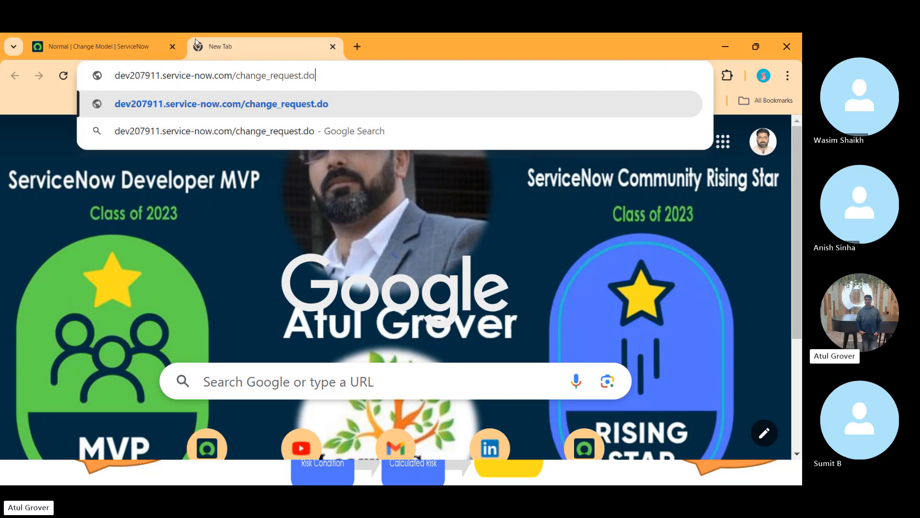
pyautogui.press('Return')
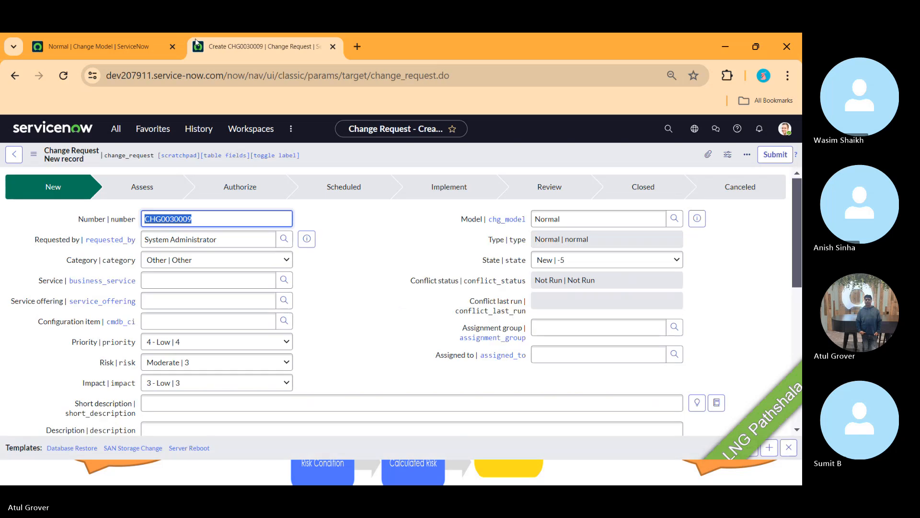
# - Find the Create New module under Change and display all change models and templates on its landing page
pyautogui.click(115, 128)
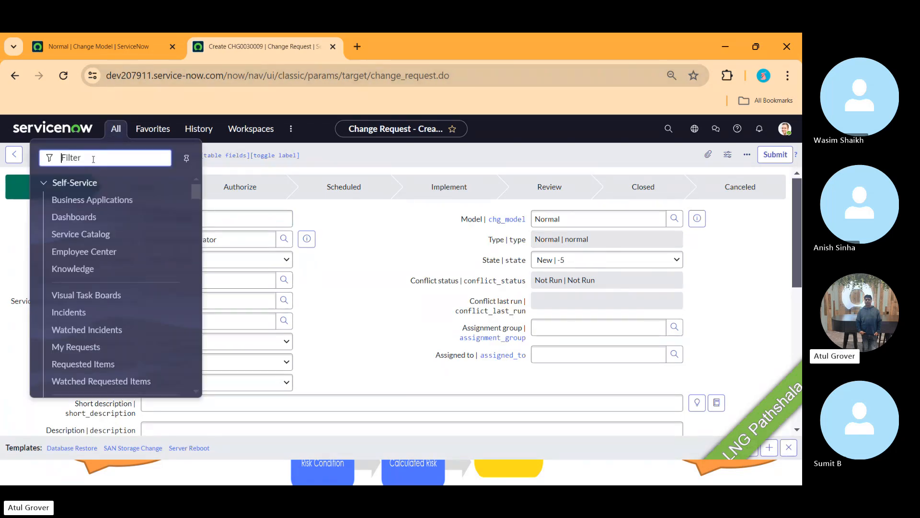
pyautogui.write('change')
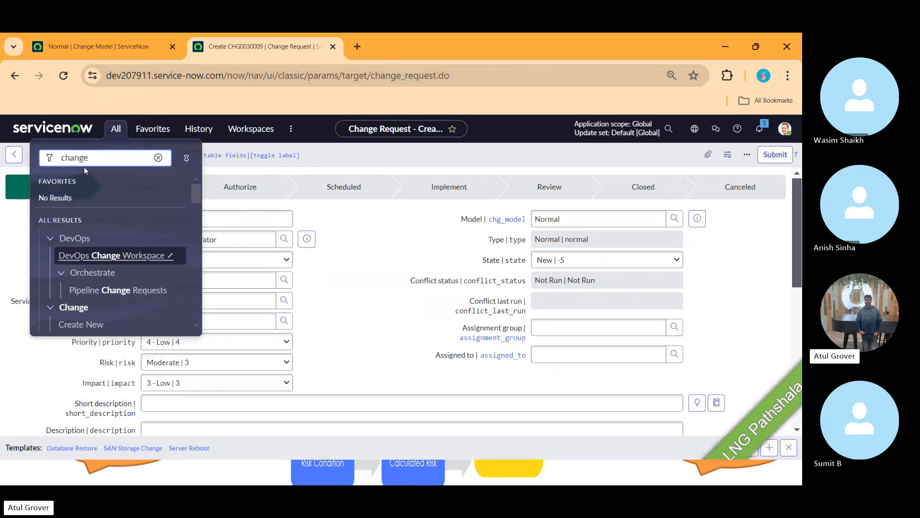
pyautogui.click(80, 325)
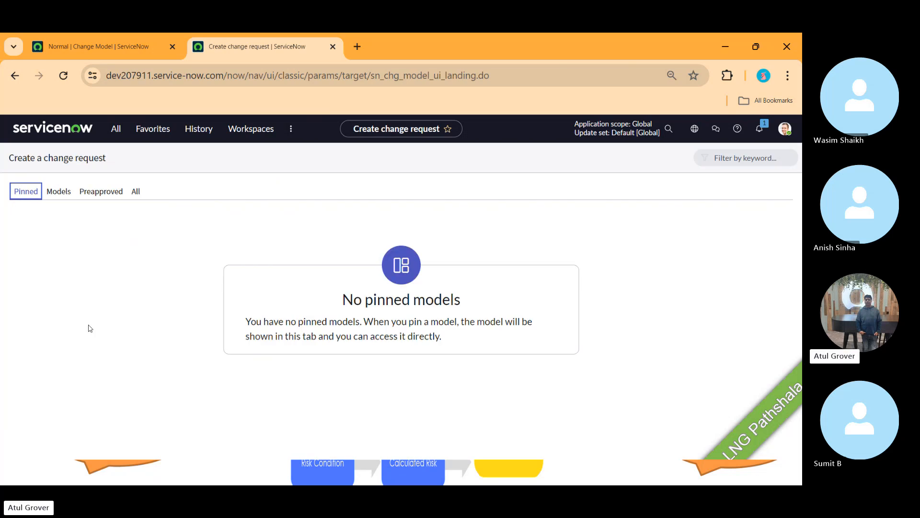
pyautogui.click(136, 192)
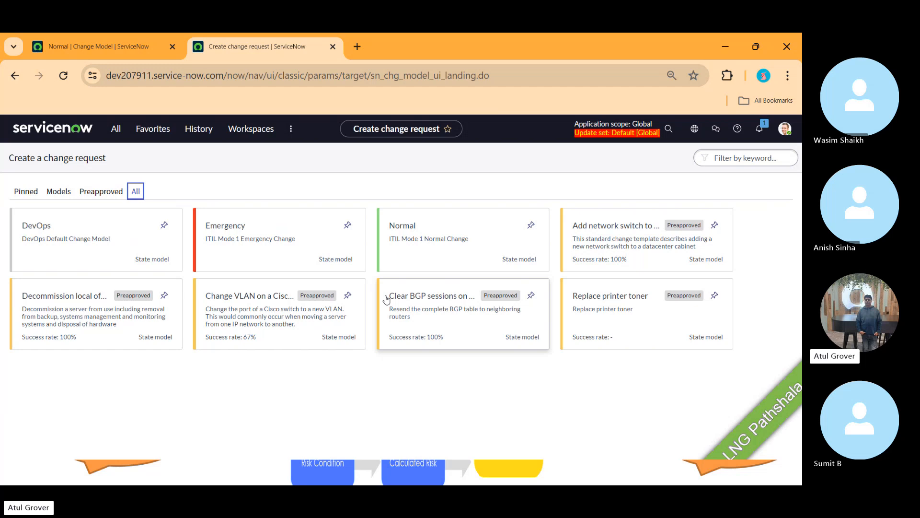
# - Compare the Normal change model's settings, including its Create New availability and color, with its card on the change request page
pyautogui.click(117, 47)
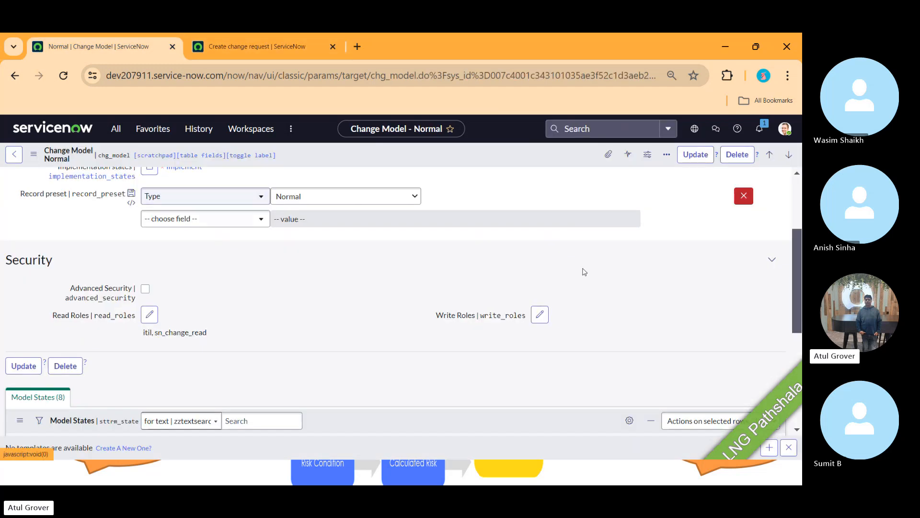
pyautogui.scroll(3, 795, 269)
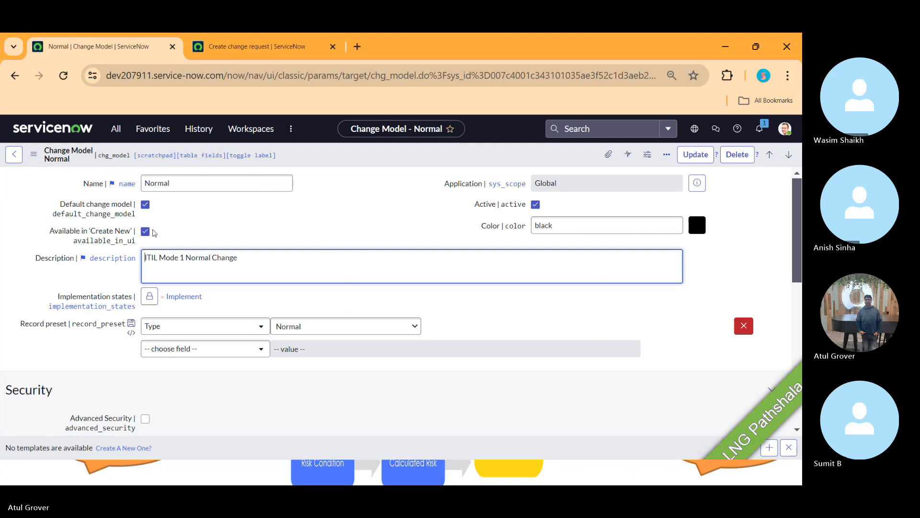
pyautogui.click(303, 44)
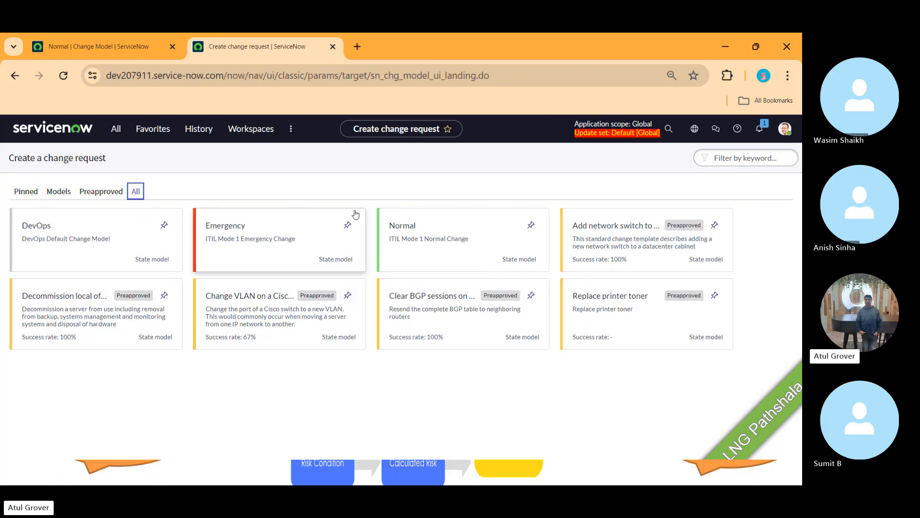
pyautogui.click(71, 49)
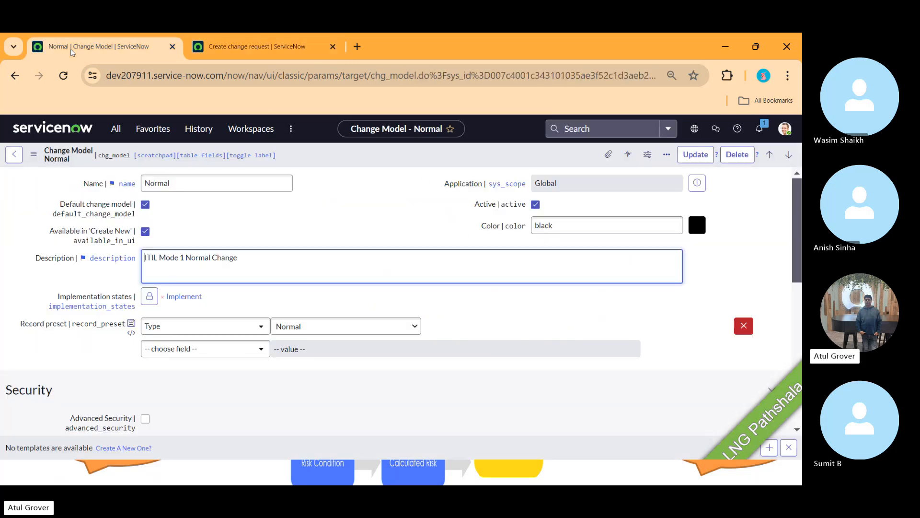
pyautogui.click(254, 47)
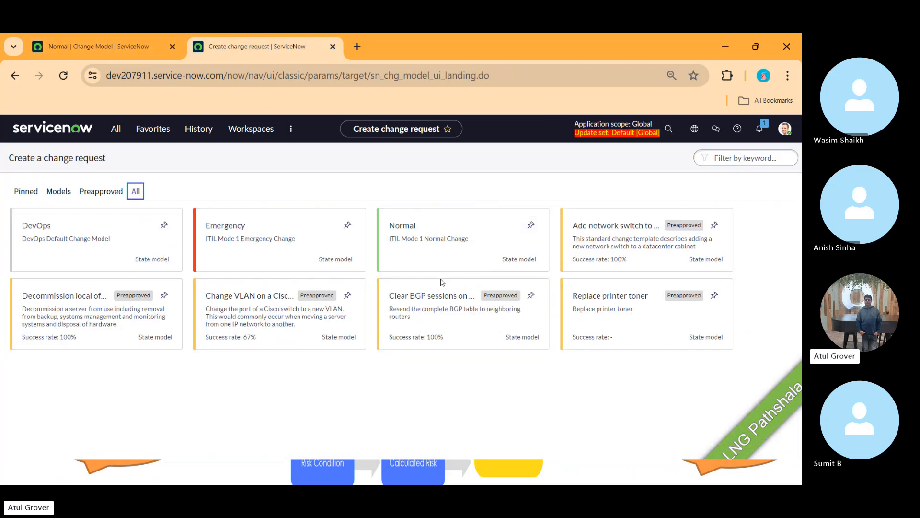
pyautogui.click(91, 46)
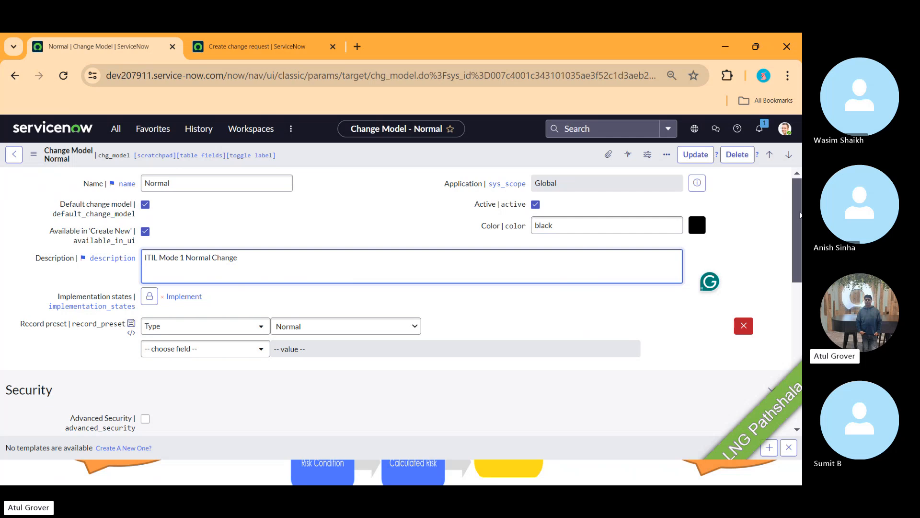
pyautogui.moveTo(798, 211); pyautogui.dragTo(799, 226)
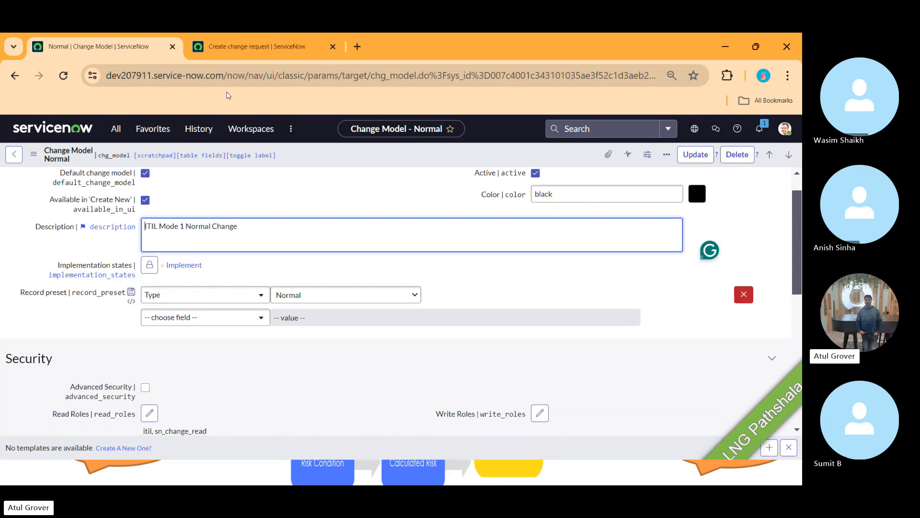
# - Start a new change request from the Normal model card and check its Type field
pyautogui.click(252, 52)
pyautogui.click(460, 228)
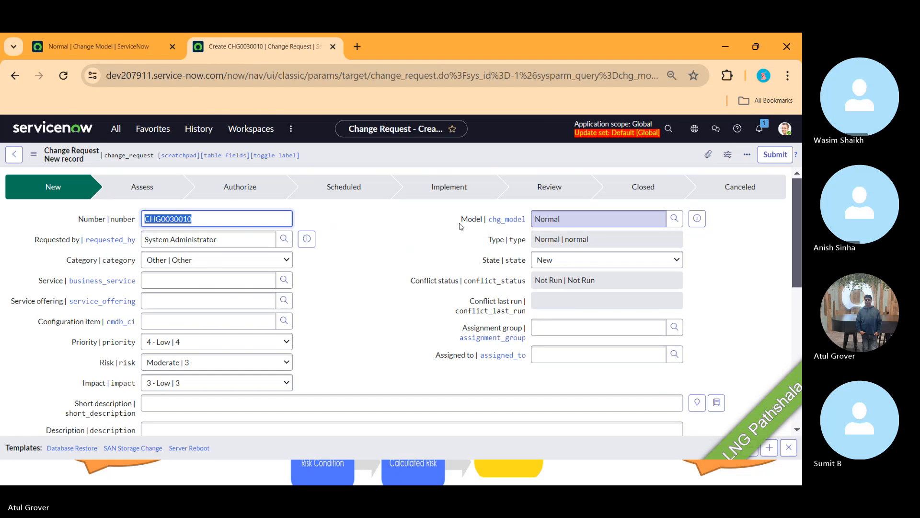
pyautogui.click(538, 239)
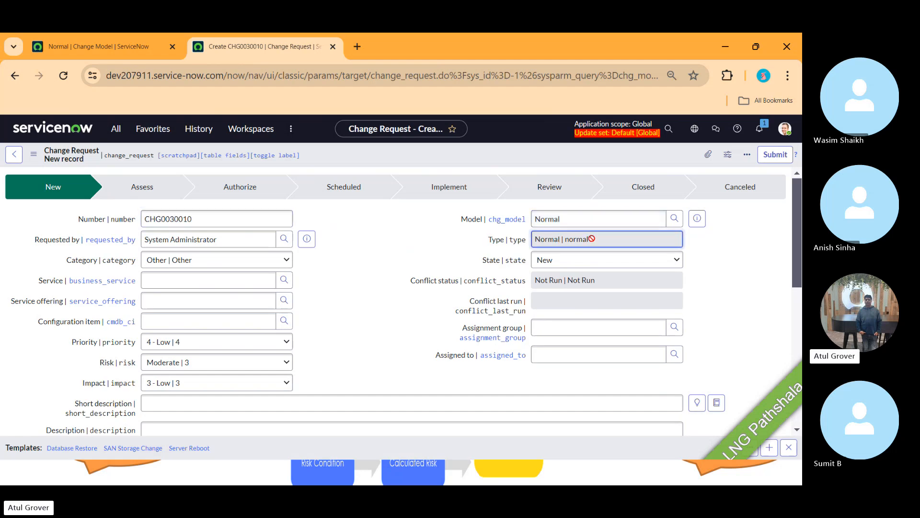
# - Compare the Normal model's record preset for Type with the Type field on the new change request
pyautogui.click(99, 52)
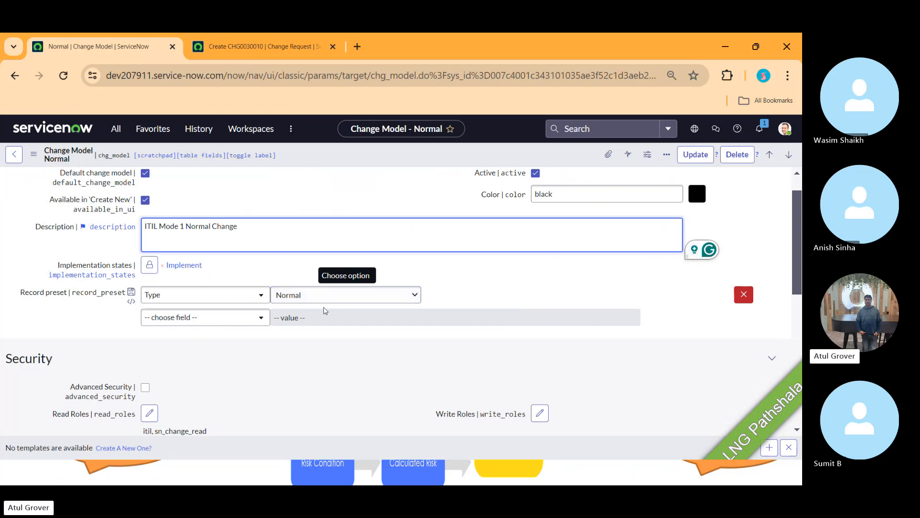
pyautogui.click(336, 301)
pyautogui.click(336, 301)
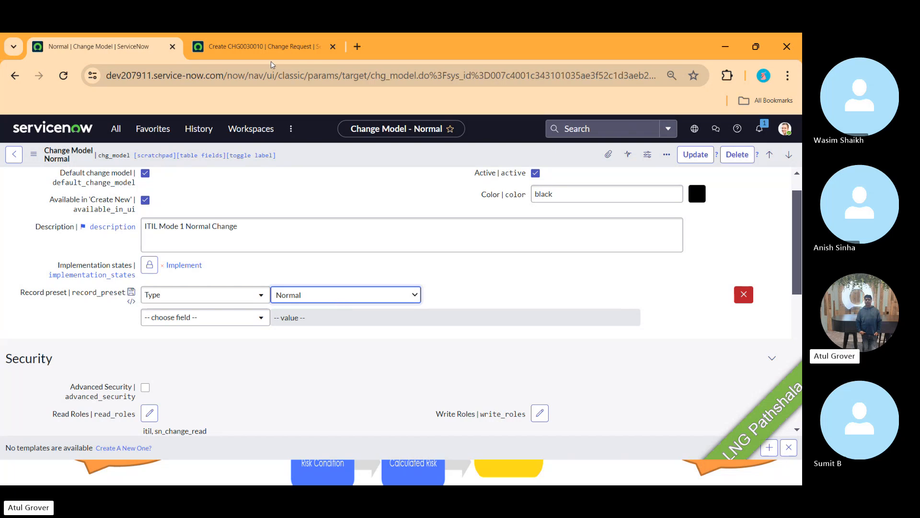
pyautogui.click(259, 47)
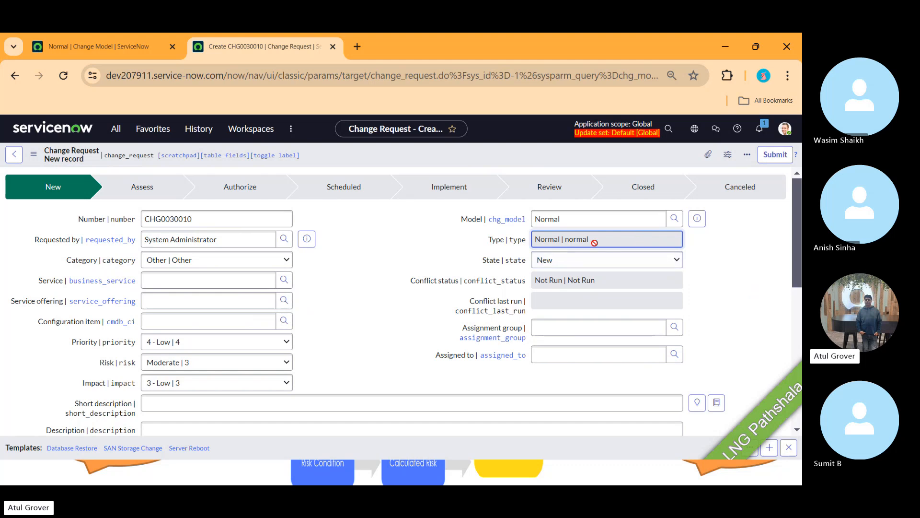
# - Sort the Normal model's Model States list by Sequence in ascending order and compare it with the change management slide
pyautogui.click(113, 46)
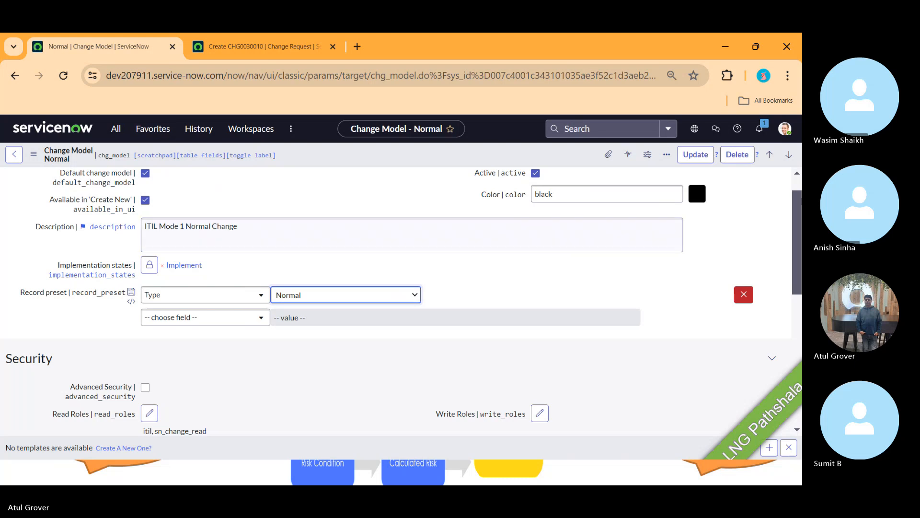
pyautogui.moveTo(800, 197); pyautogui.dragTo(800, 330)
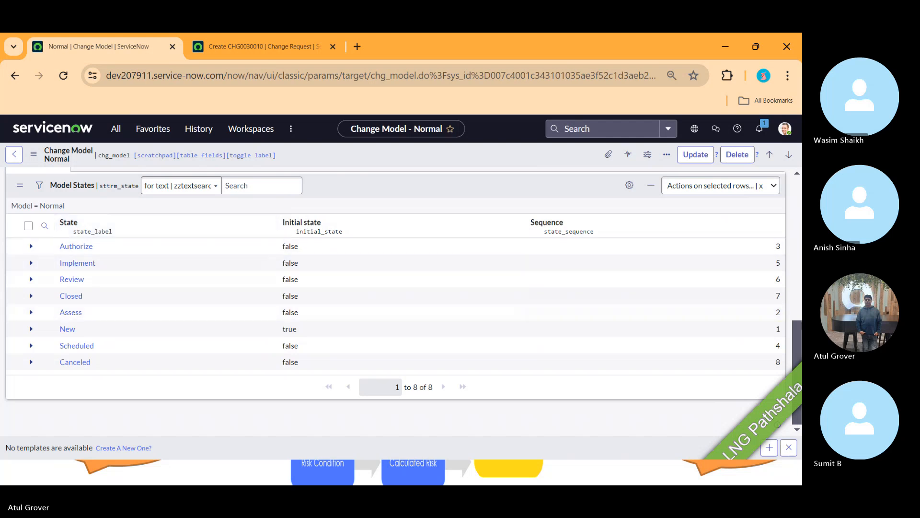
pyautogui.moveTo(801, 334); pyautogui.dragTo(799, 324)
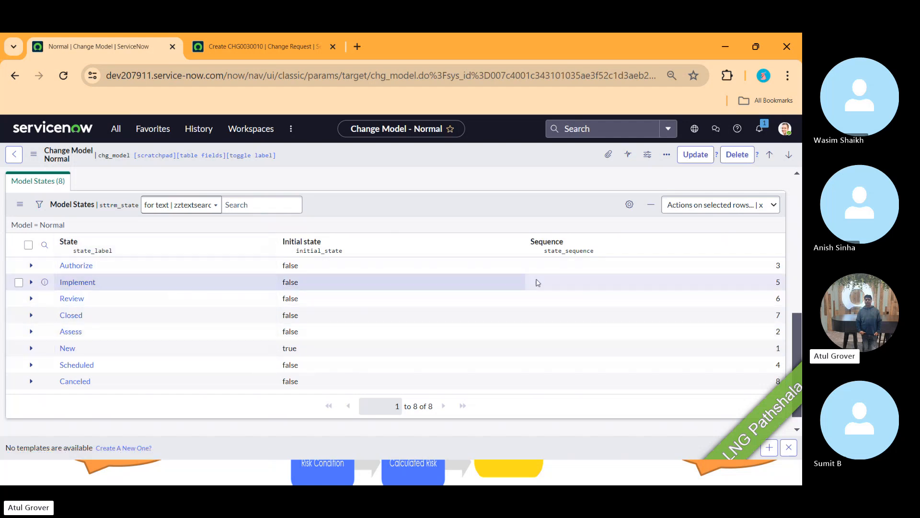
pyautogui.click(549, 242)
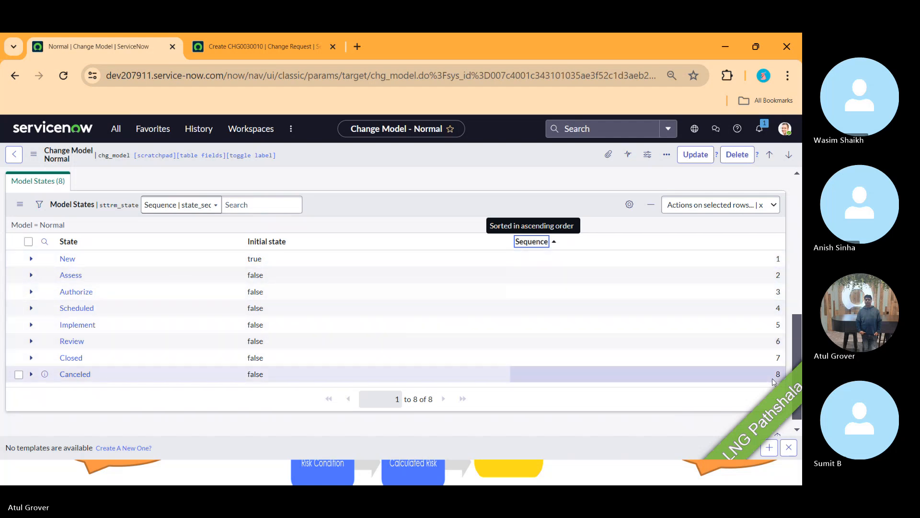
pyautogui.hotkey('alt', 'Tab')
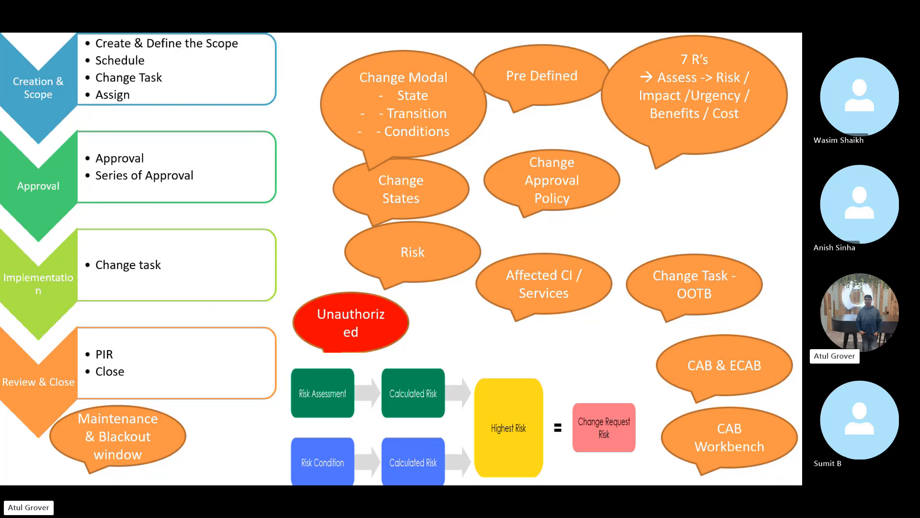
pyautogui.hotkey('alt', 'Tab')
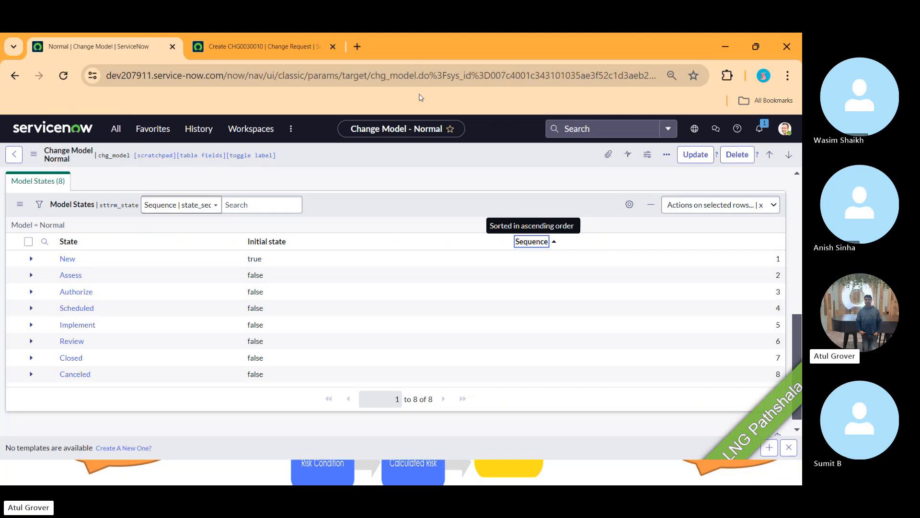
# - Open the New model state, discarding the unsaved model changes, and compare its transitions with the change management slide
pyautogui.click(67, 259)
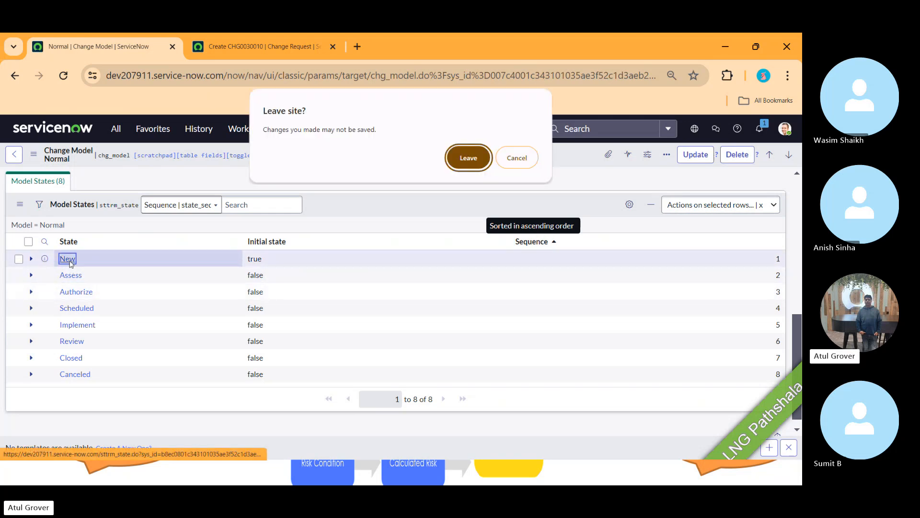
pyautogui.click(458, 163)
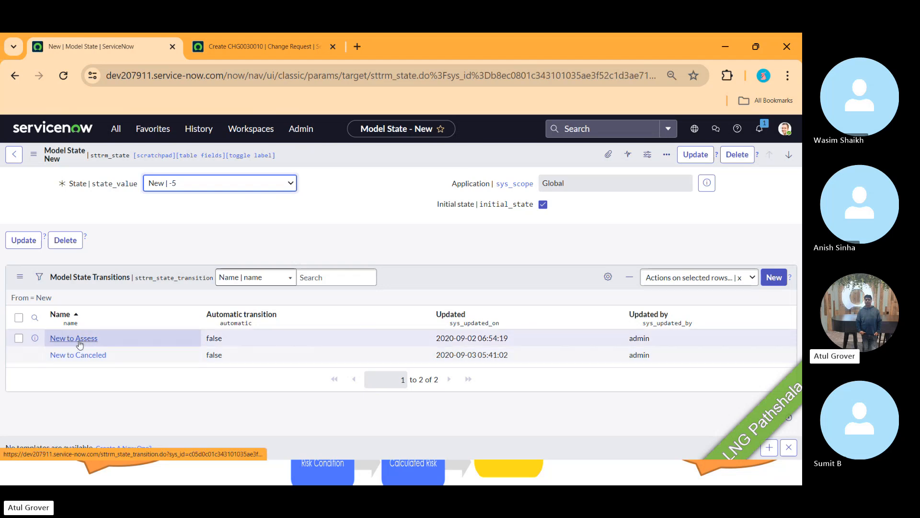
pyautogui.hotkey('alt', 'Tab')
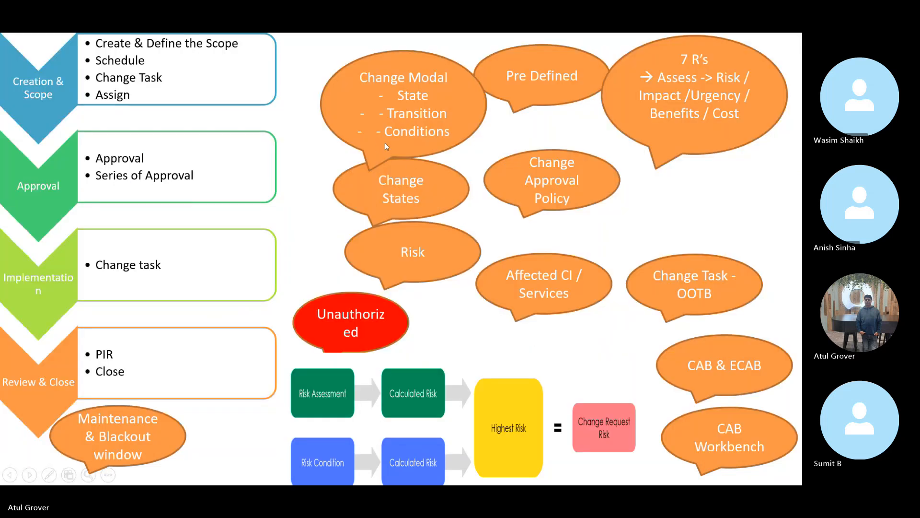
pyautogui.hotkey('alt', 'Tab')
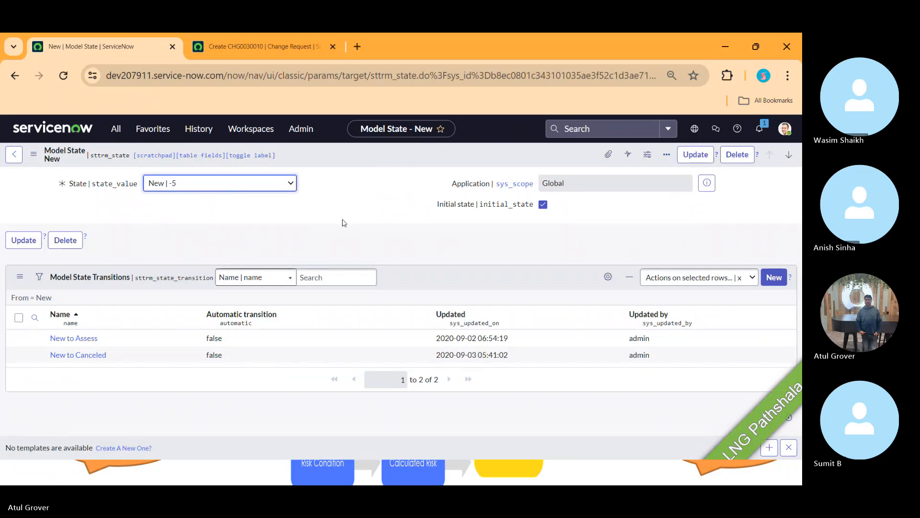
# - Open the New to Assess transition to review its conditions, check the Skype call window, and return to the transition record
pyautogui.click(73, 341)
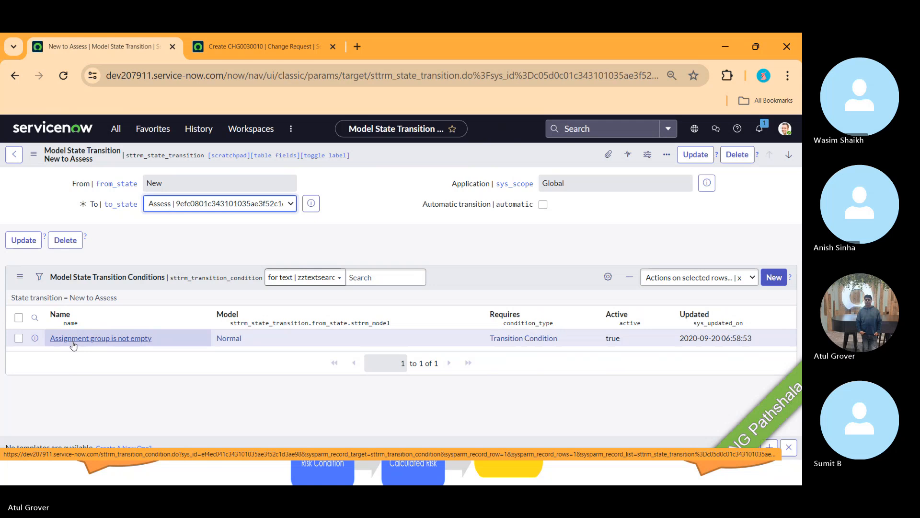
pyautogui.hotkey('alt', 'Tab')
pyautogui.hotkey('alt', 'Tab')
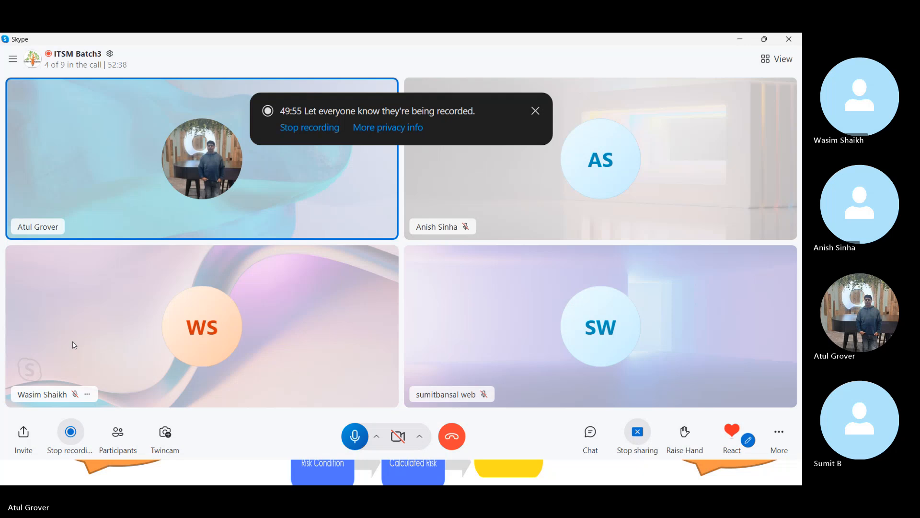
pyautogui.hotkey('alt', 'Tab')
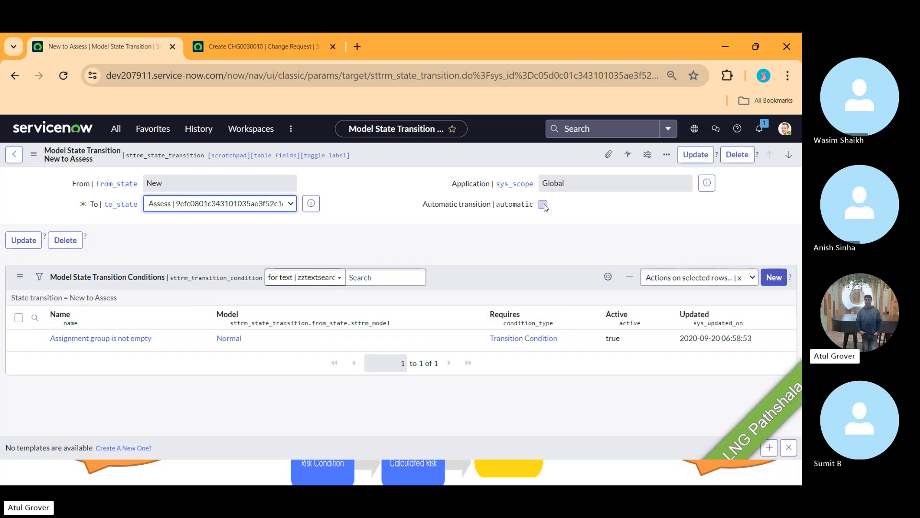
# - Open the "Assignment group is not empty" transition condition and try the Authorized and "Task has been through Approval" requirement types
pyautogui.click(103, 339)
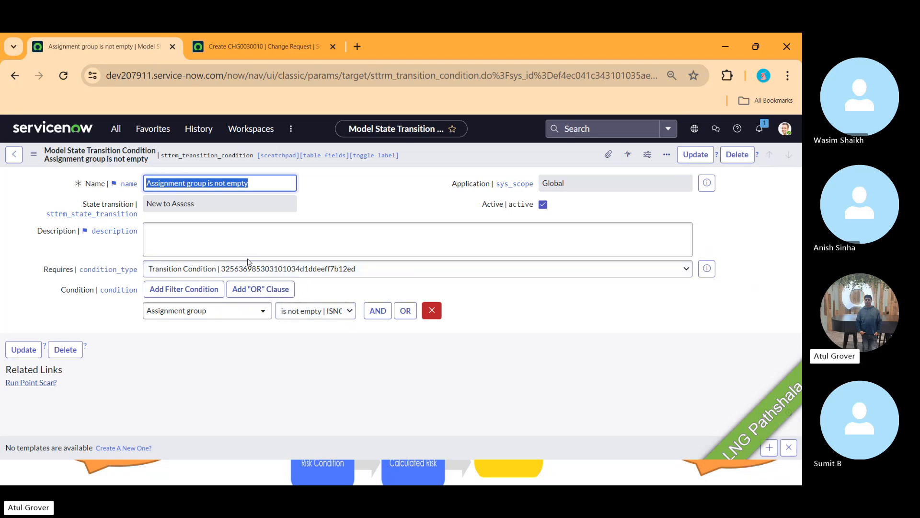
pyautogui.click(283, 270)
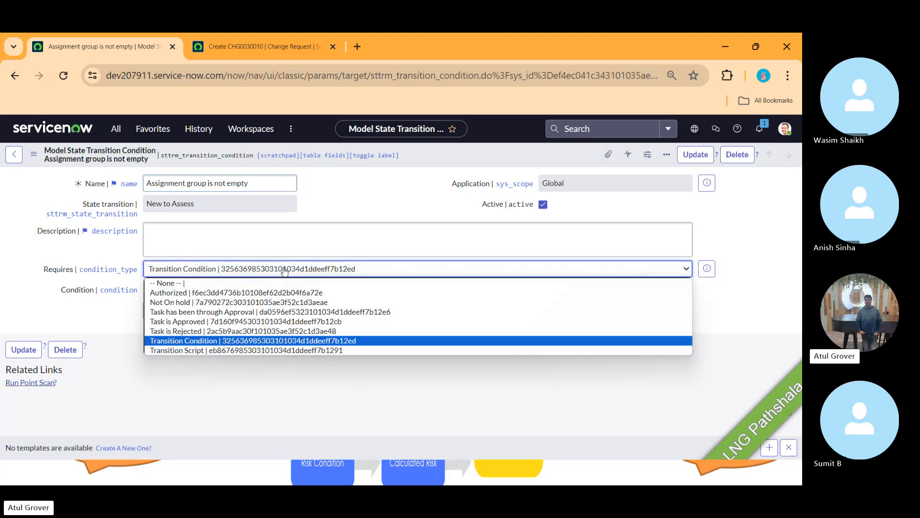
pyautogui.click(244, 293)
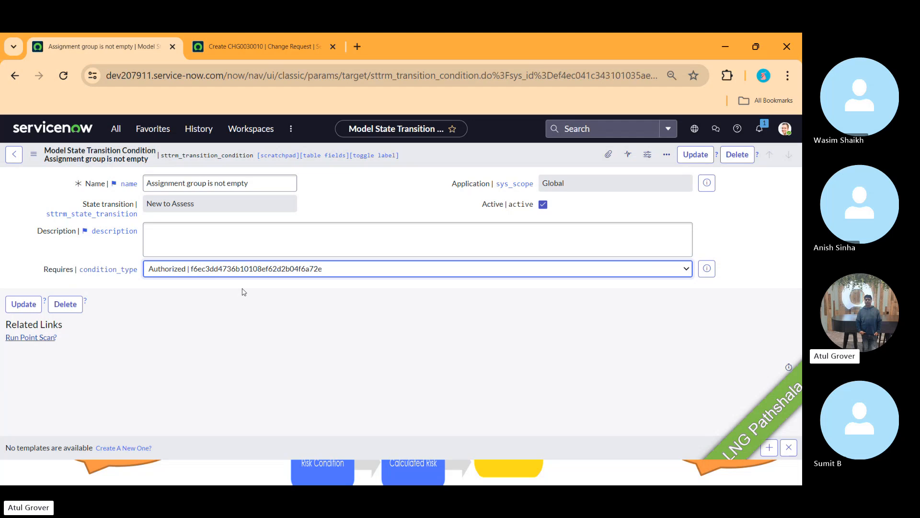
pyautogui.click(249, 274)
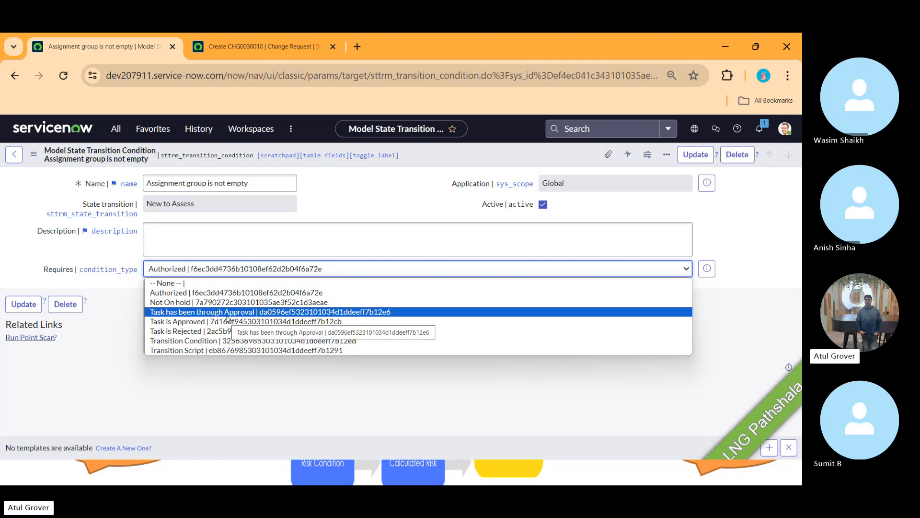
pyautogui.click(227, 315)
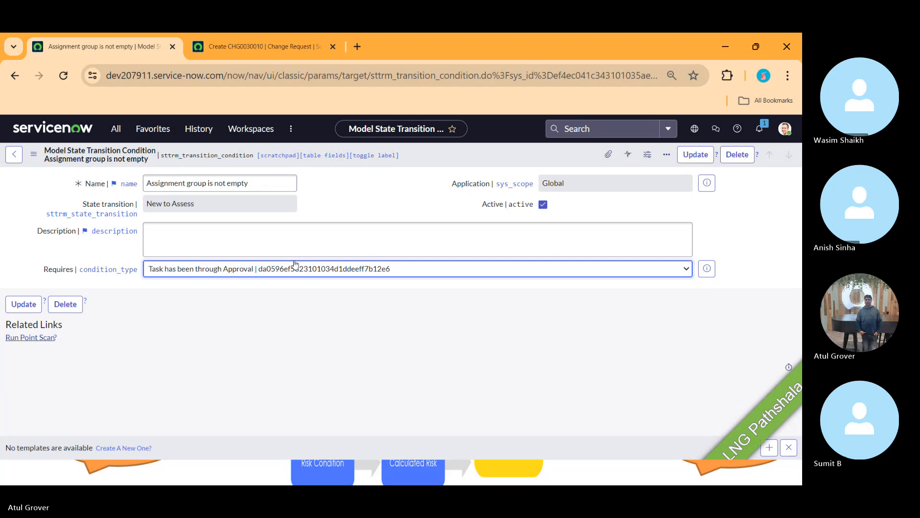
# - Check the Skype call window, try "Task is Approved" as the condition's requirement type, and restore it to Transition Condition
pyautogui.hotkey('alt', 'Tab')
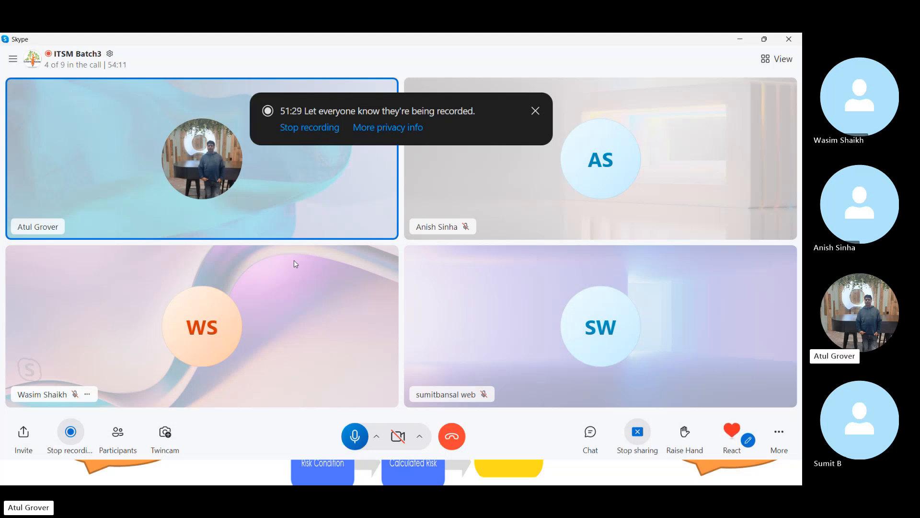
pyautogui.hotkey('alt', 'Tab')
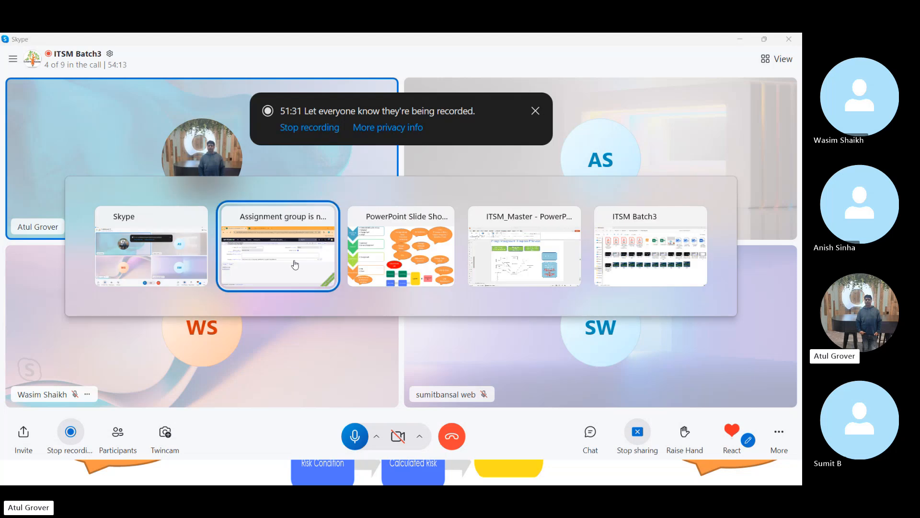
pyautogui.click(296, 268)
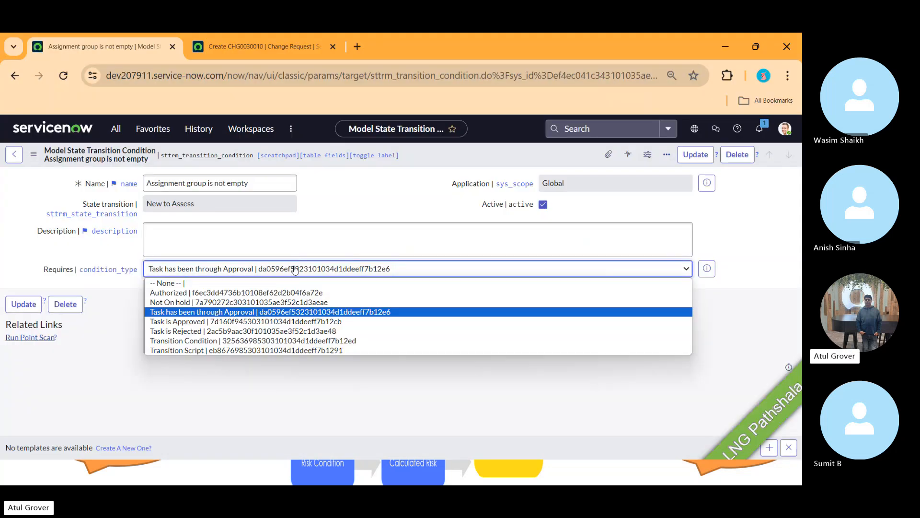
pyautogui.click(237, 323)
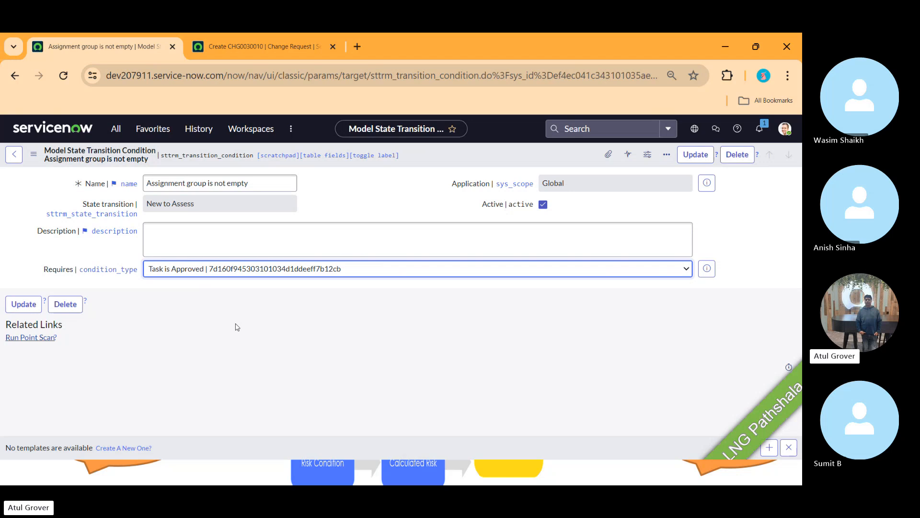
pyautogui.click(263, 270)
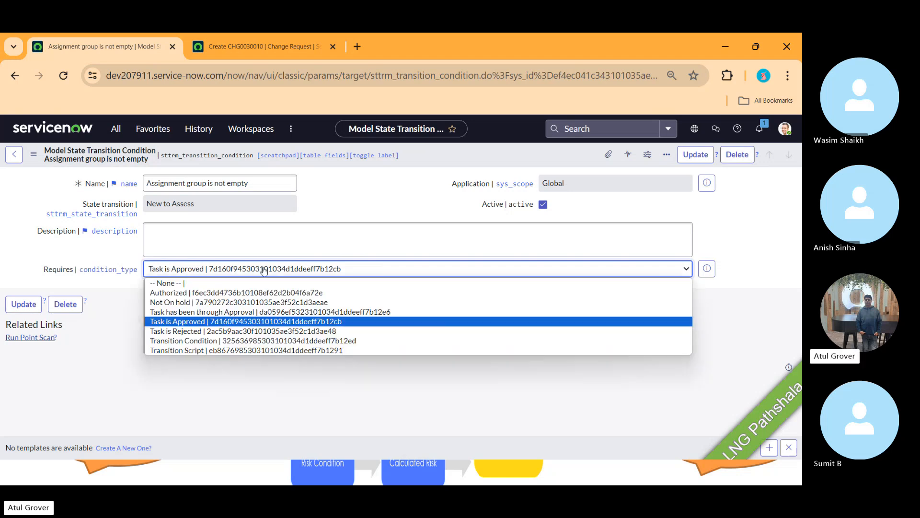
pyautogui.click(216, 344)
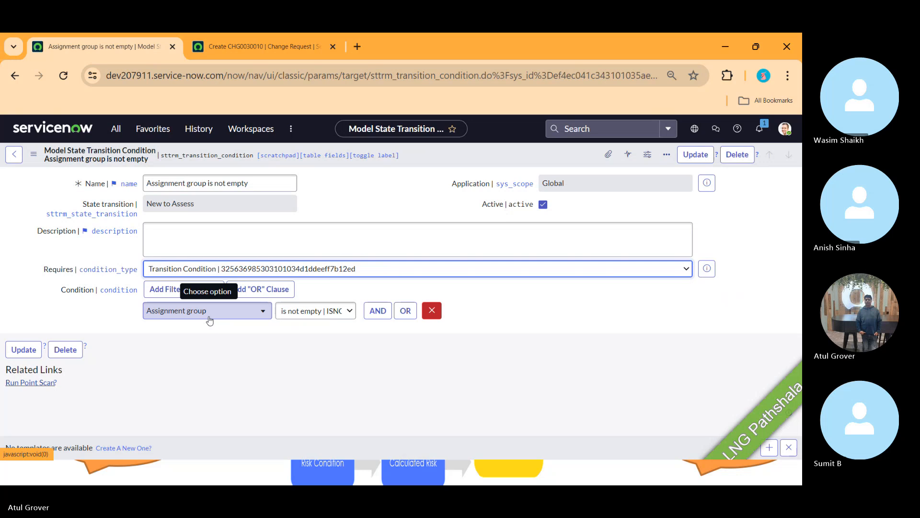
# - Review the change management slide against the transition condition record, passing through the Skype call window, and return to the record
pyautogui.hotkey('alt', 'Tab')
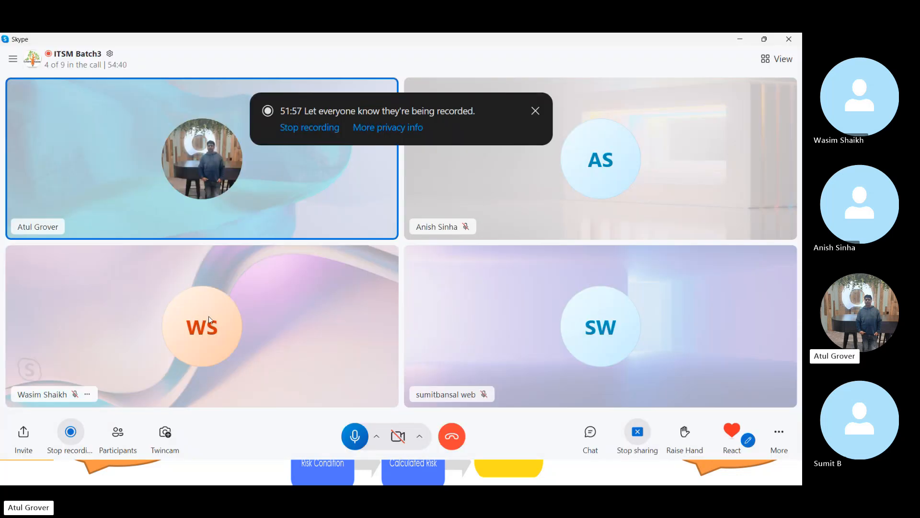
pyautogui.hotkey('alt', 'Tab')
pyautogui.press('Tab')
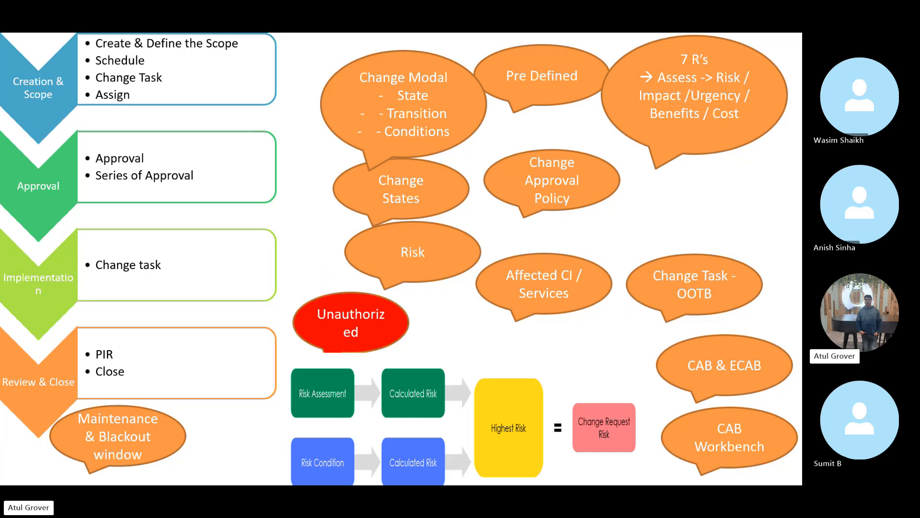
pyautogui.hotkey('alt', 'Tab')
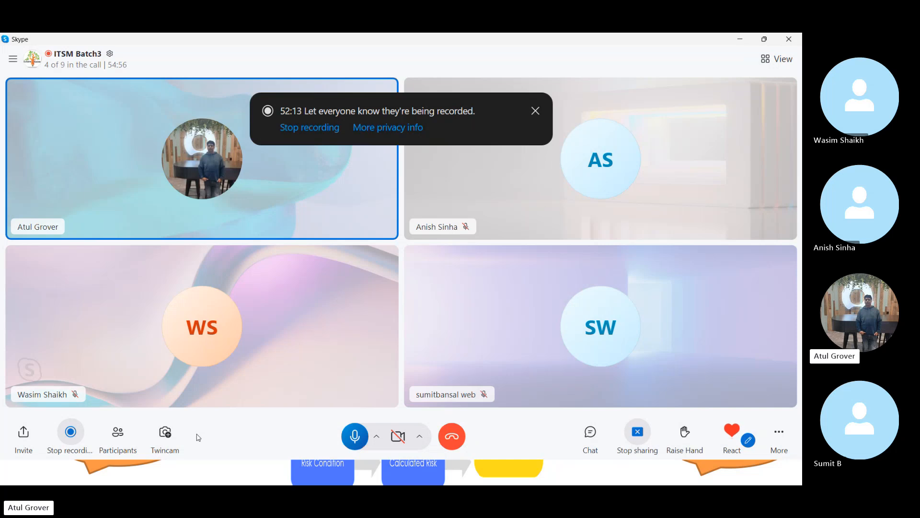
pyautogui.hotkey('alt', 'Tab')
pyautogui.press('Tab')
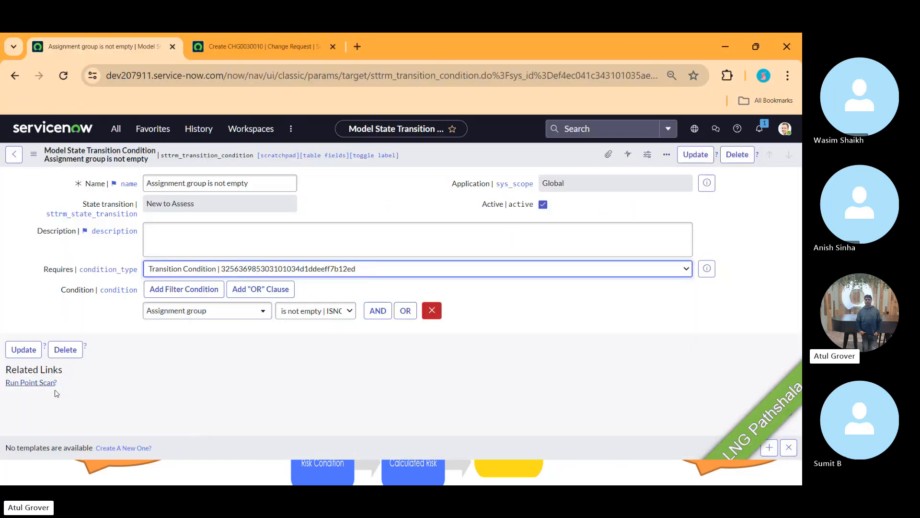
# - Go back to the New model state, open its New to Canceled transition to examine the conditions, and return
pyautogui.click(13, 159)
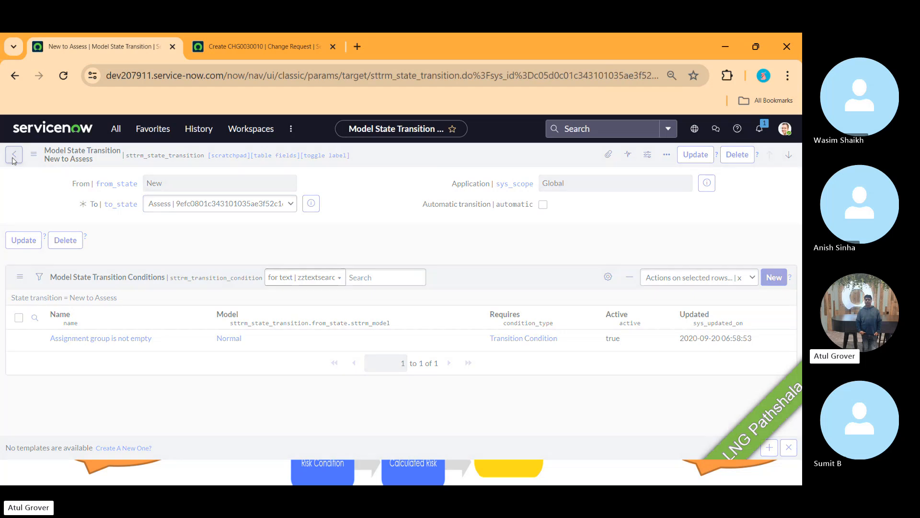
pyautogui.click(14, 159)
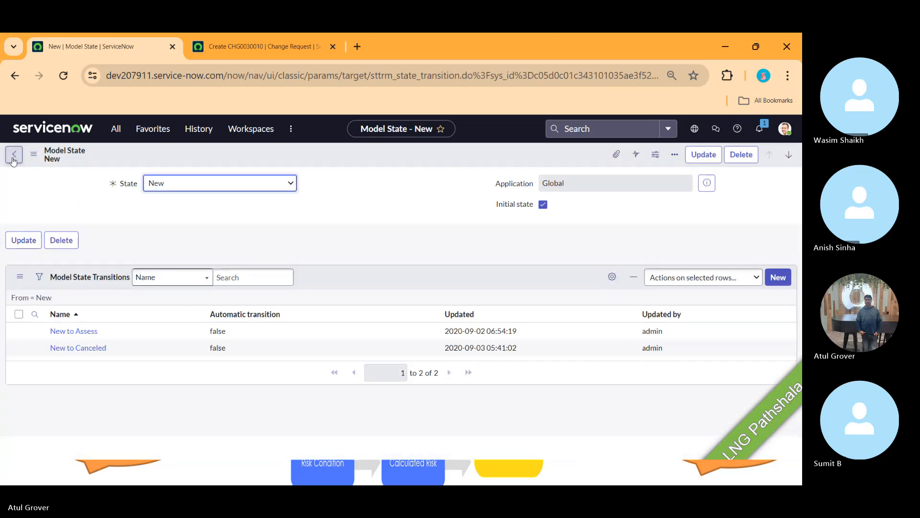
pyautogui.click(79, 354)
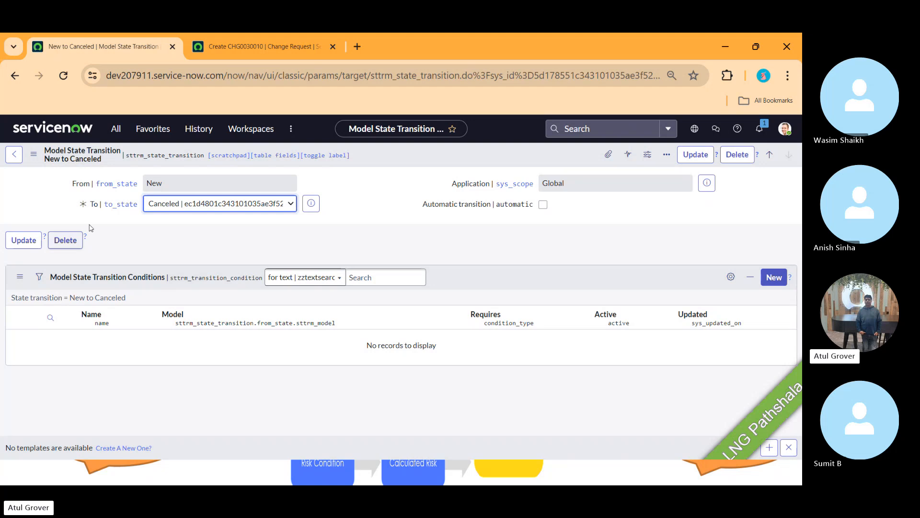
pyautogui.click(14, 154)
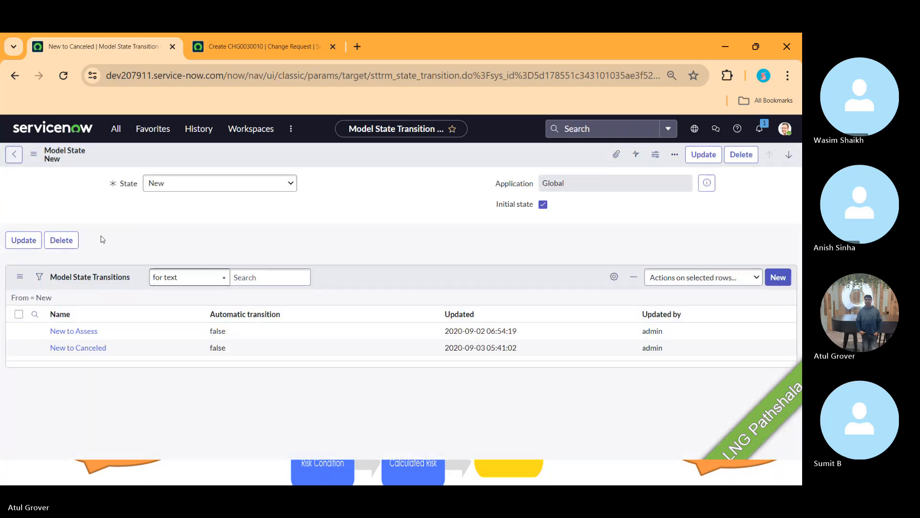
# - Reopen the Normal change model from the Change Models list and open its Assess model state to examine the transitions
pyautogui.click(18, 159)
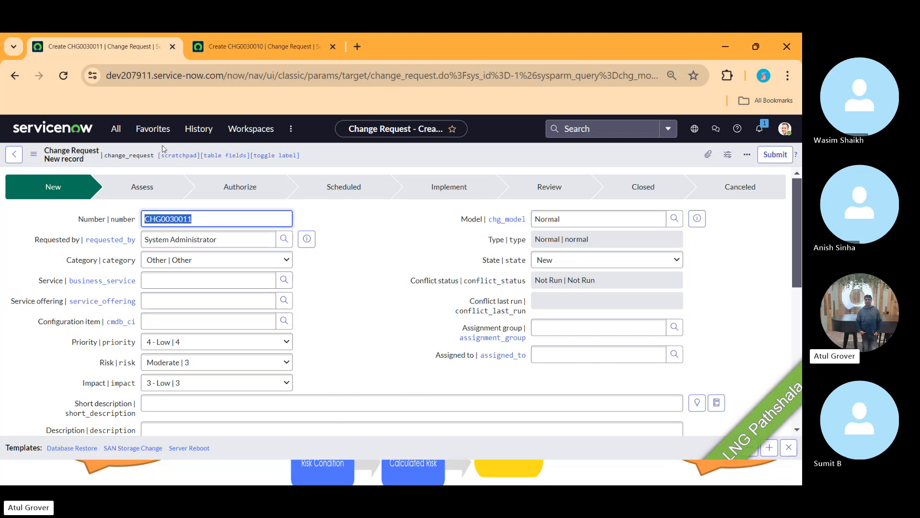
pyautogui.click(114, 135)
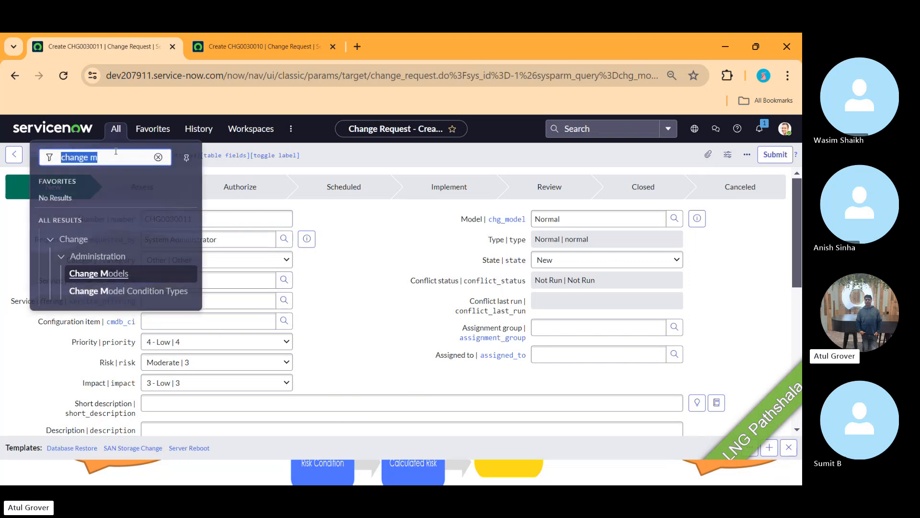
pyautogui.click(119, 272)
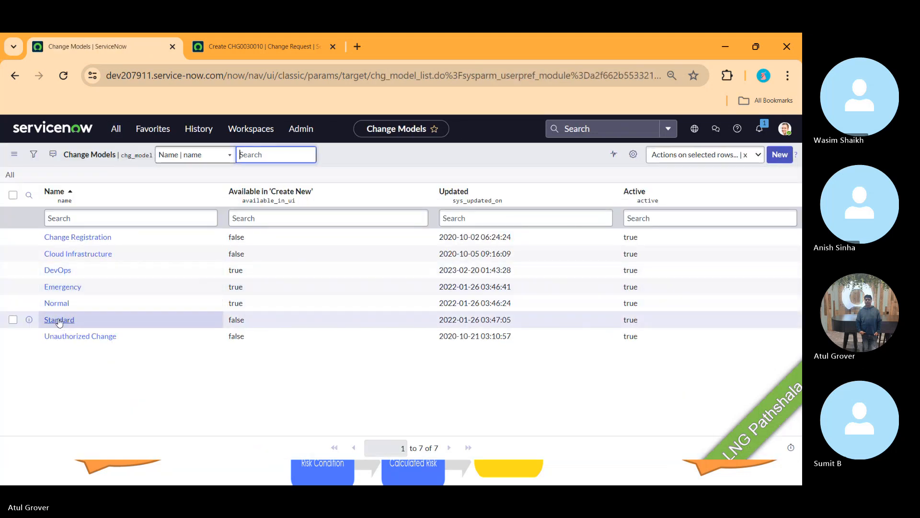
pyautogui.click(58, 307)
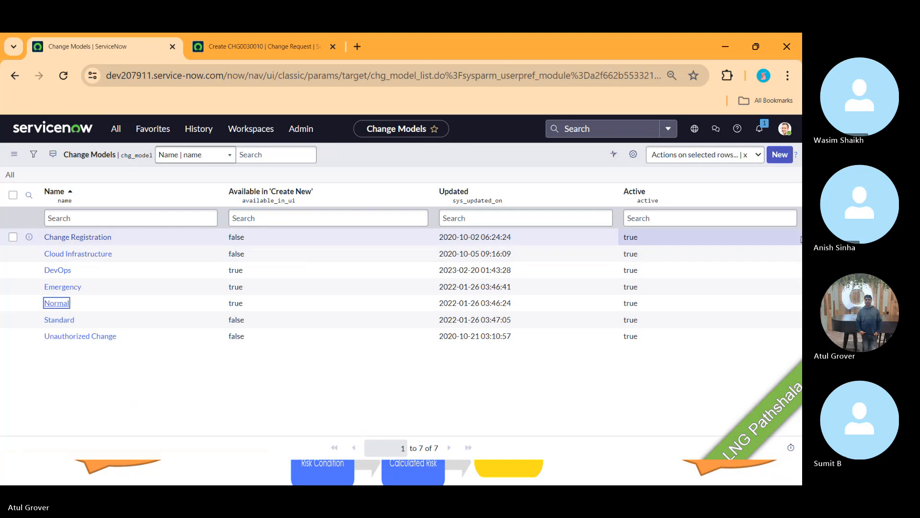
pyautogui.moveTo(798, 210); pyautogui.dragTo(802, 377)
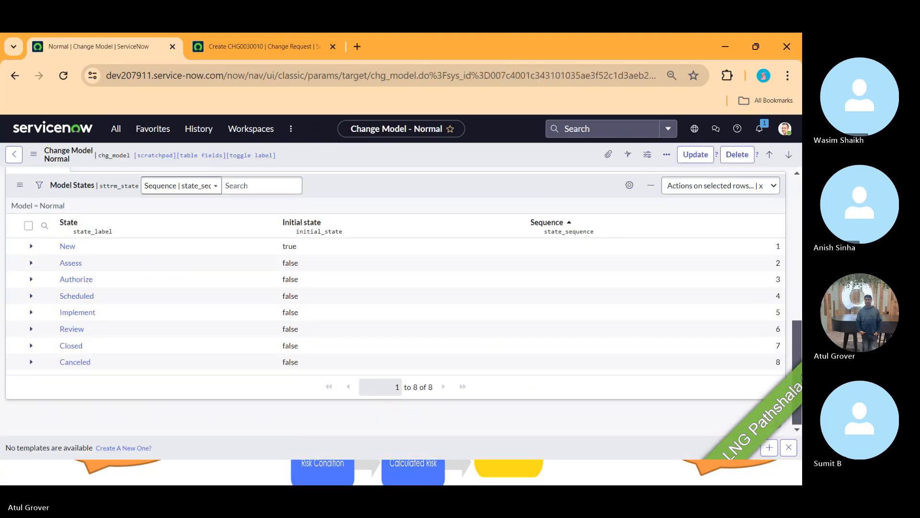
pyautogui.click(73, 266)
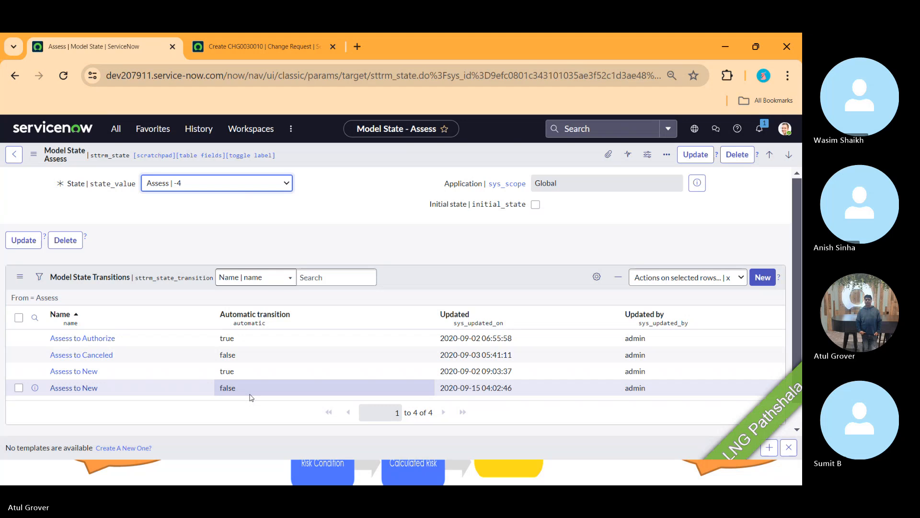
# - Open both Assess to New transitions in separate browser tabs and compare their automatic transition settings and conditions
pyautogui.keyDown('ctrl'); pyautogui.click(70, 374); pyautogui.keyUp('ctrl')
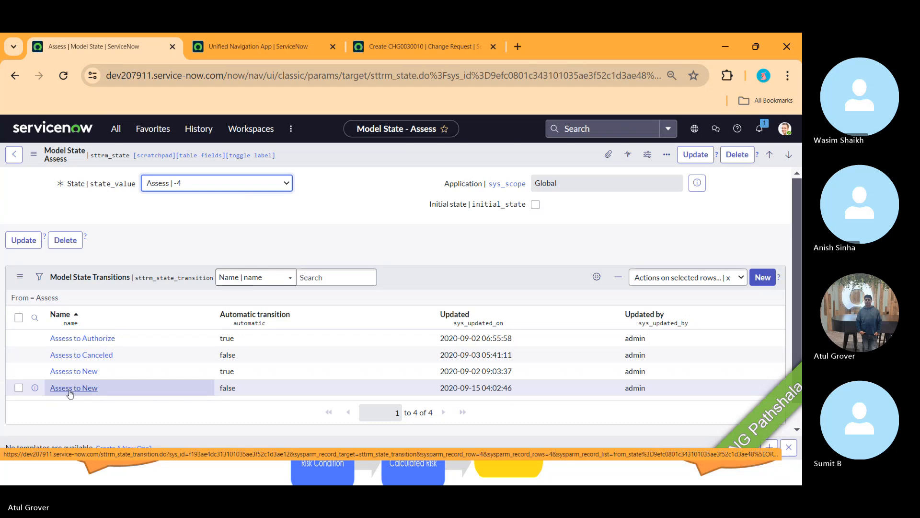
pyautogui.keyDown('ctrl'); pyautogui.click(70, 391); pyautogui.keyUp('ctrl')
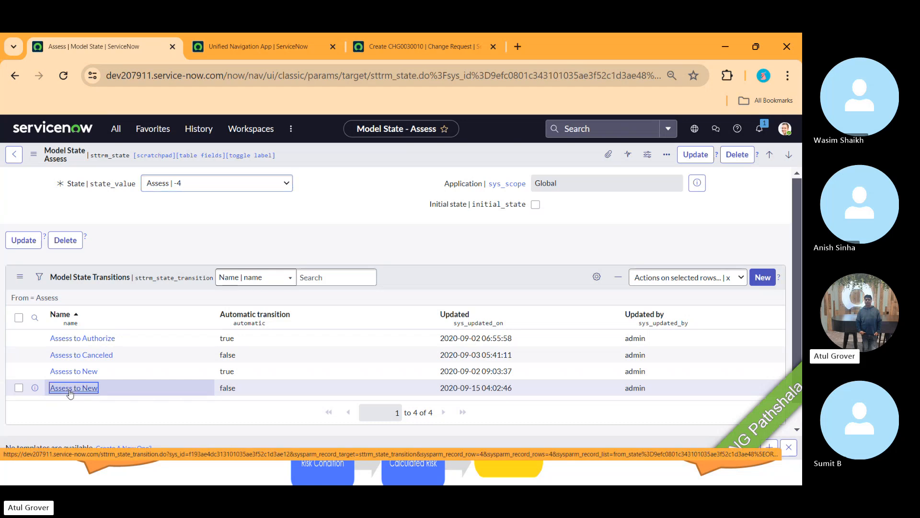
pyautogui.click(227, 47)
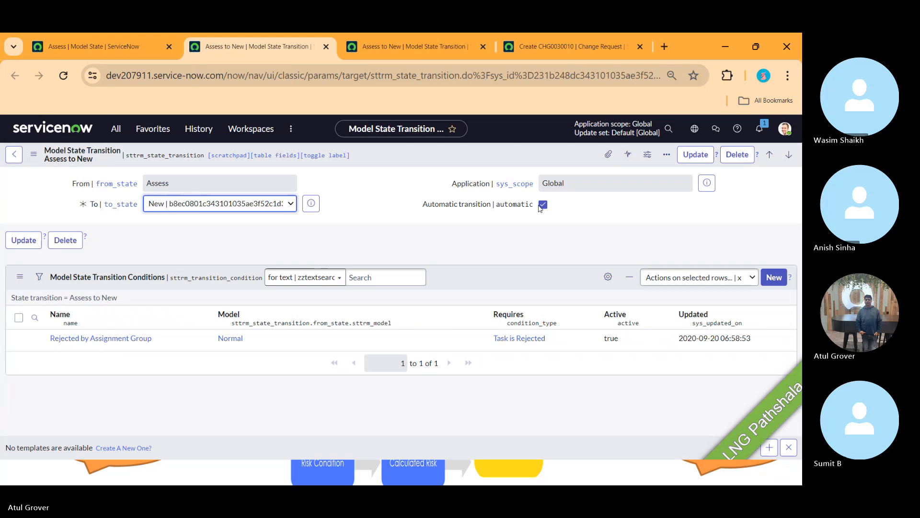
pyautogui.click(407, 55)
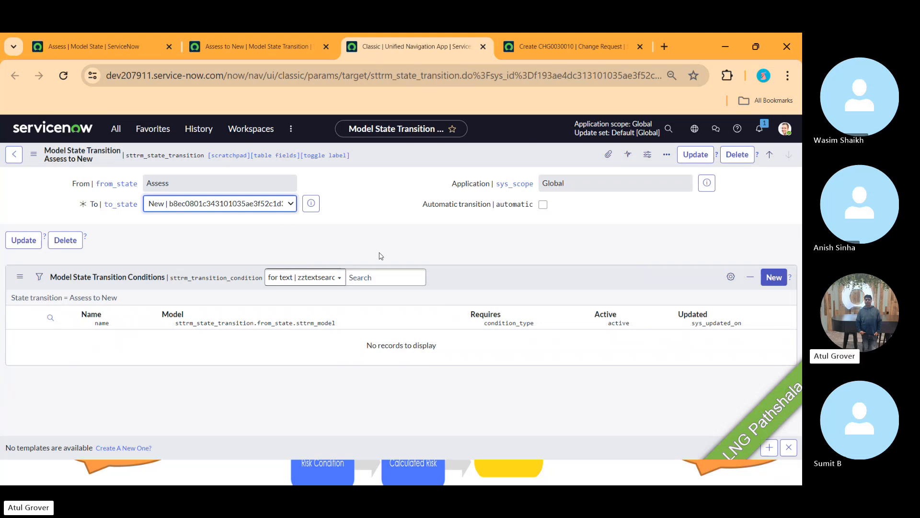
# - Return from the Assess model state to the Change Models list and start a new change model record
pyautogui.click(109, 46)
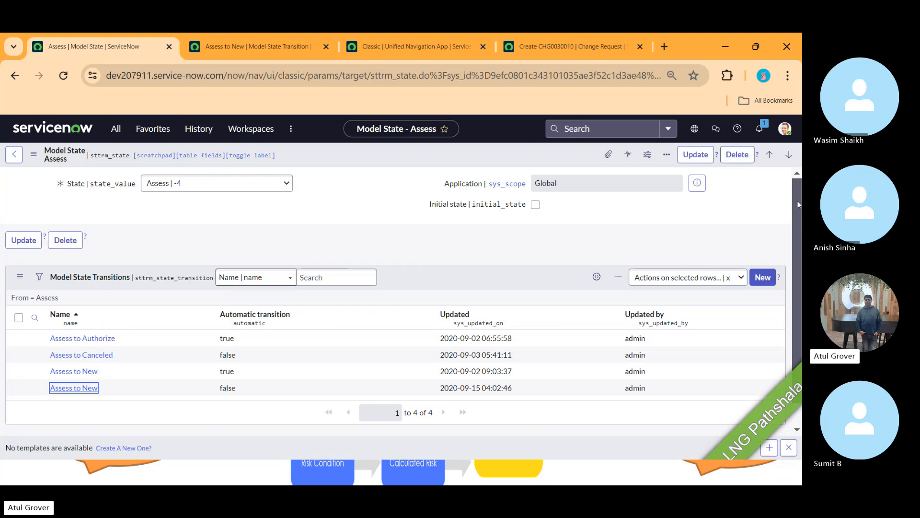
pyautogui.moveTo(799, 201)
pyautogui.mouseDown()
pyautogui.moveTo(799, 250)
pyautogui.moveTo(801, 187)
pyautogui.mouseUp()
pyautogui.click(14, 154)
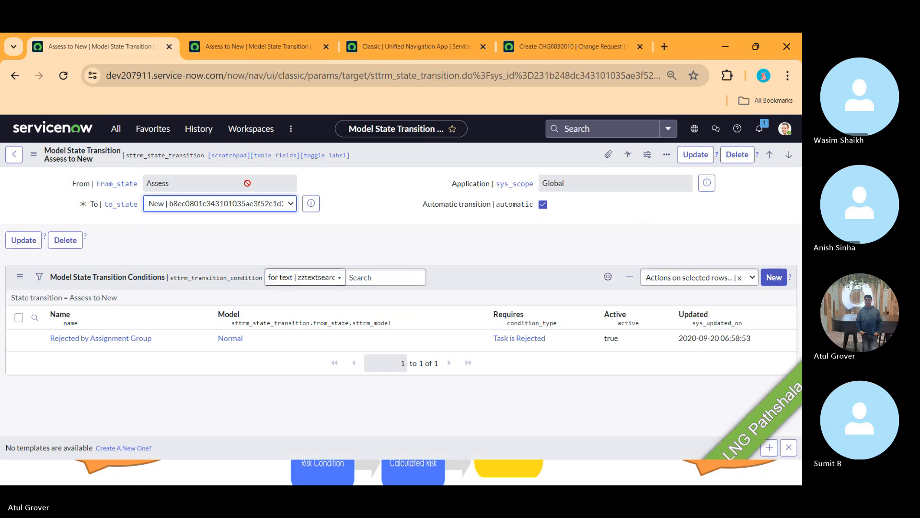
pyautogui.click(14, 155)
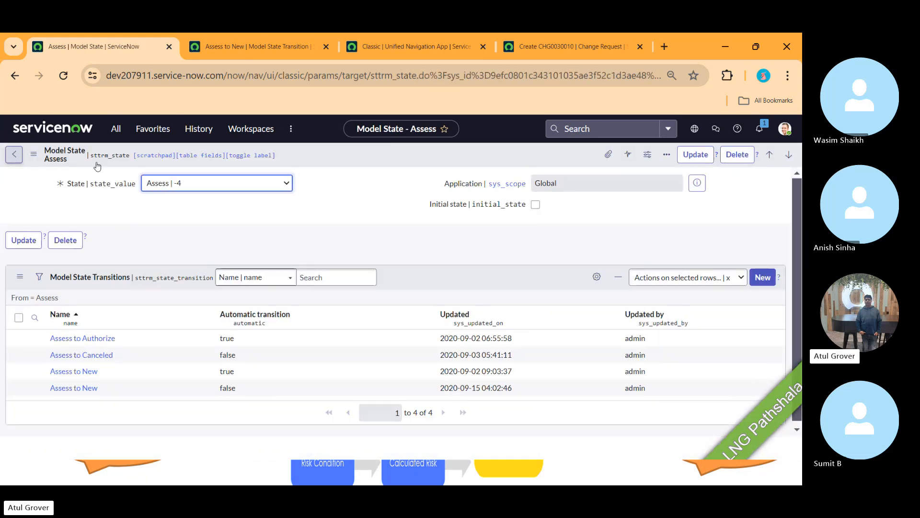
pyautogui.click(14, 156)
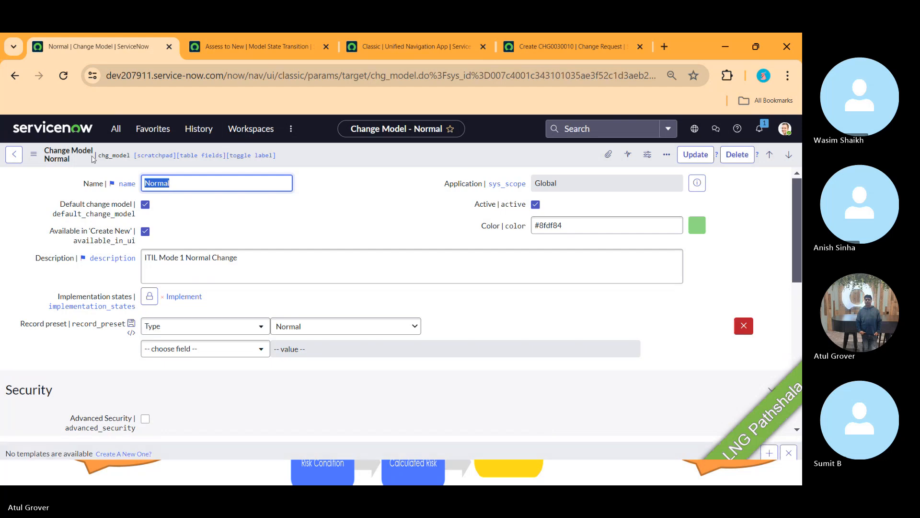
pyautogui.click(14, 154)
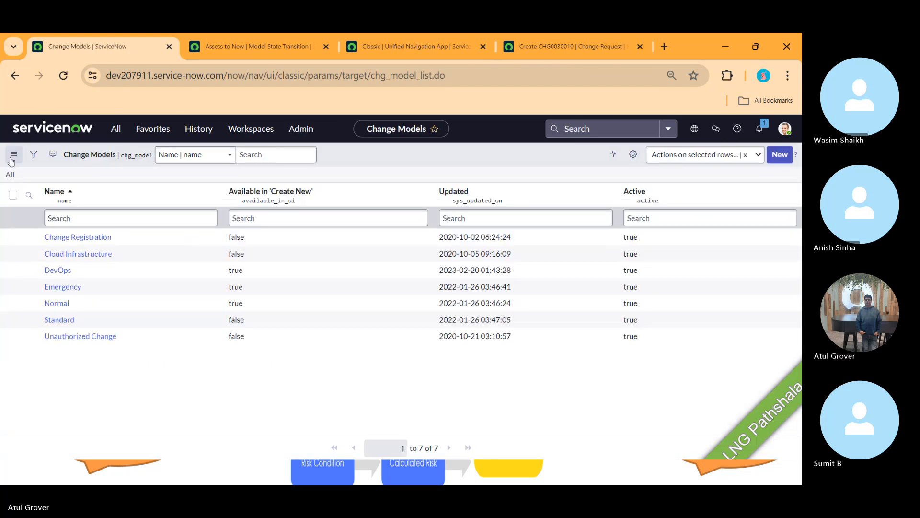
pyautogui.click(780, 154)
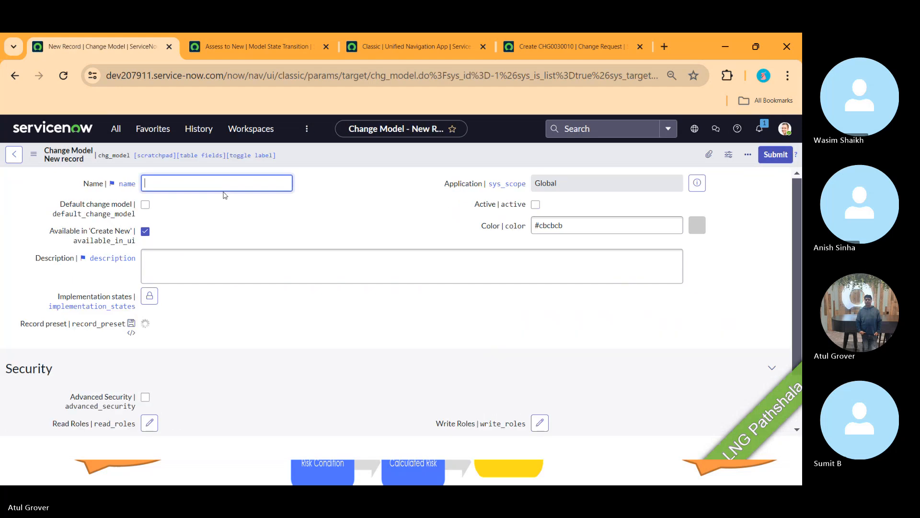
# - Name the new change model LNG Pathshal, make it the default and active model, and set its color to Pink
pyautogui.write('LNG')
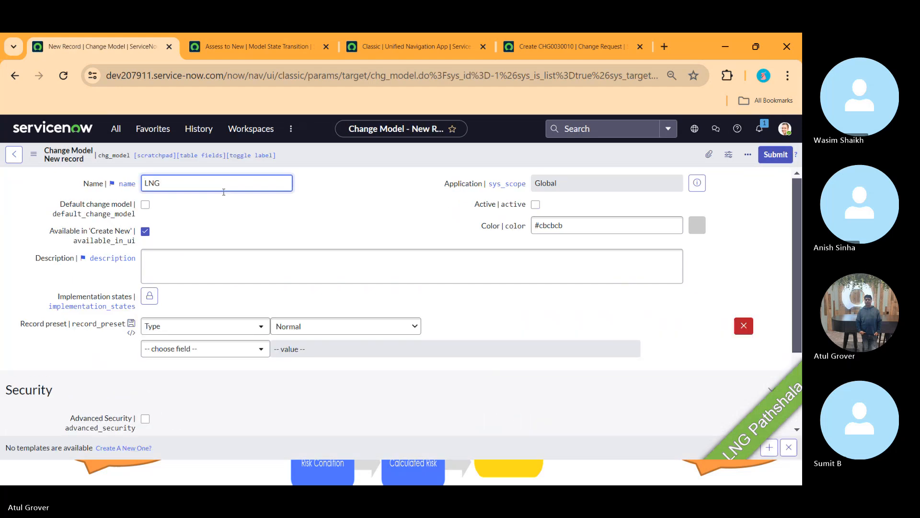
pyautogui.write(' Pathshal')
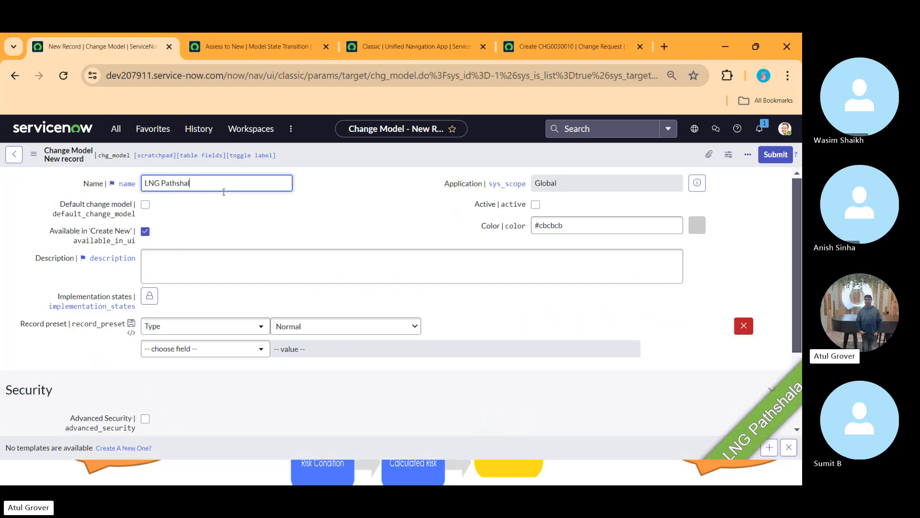
pyautogui.click(146, 205)
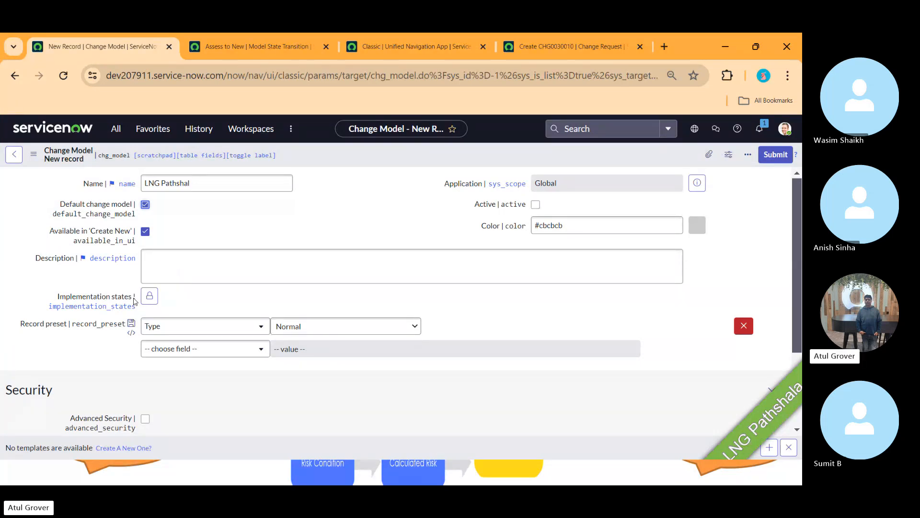
pyautogui.click(535, 205)
pyautogui.moveTo(584, 226); pyautogui.dragTo(426, 249)
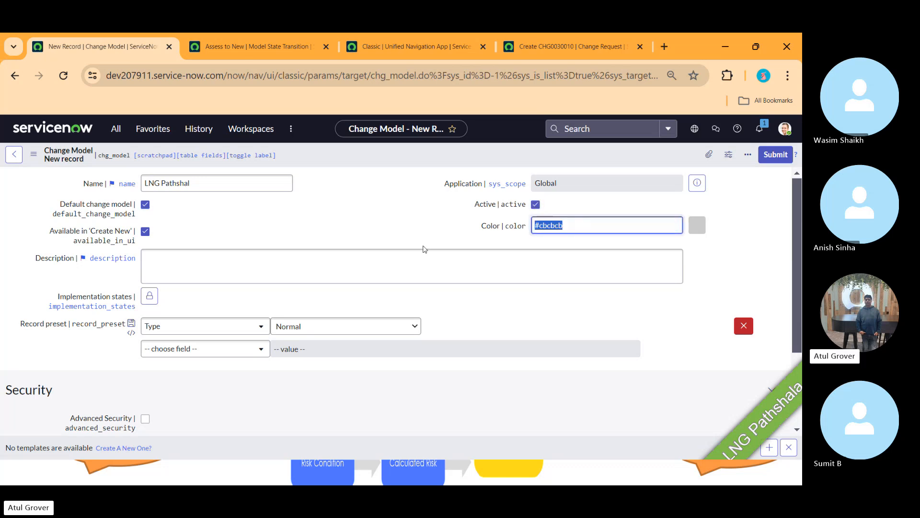
pyautogui.write('Pink')
pyautogui.click(372, 254)
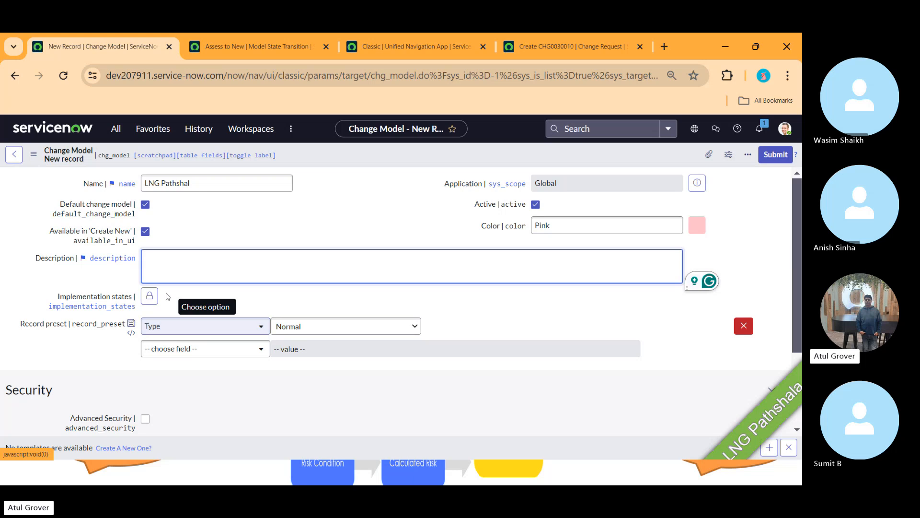
# - Unlock Implementation states, look up the model states available for selection, and lock the field again
pyautogui.click(149, 296)
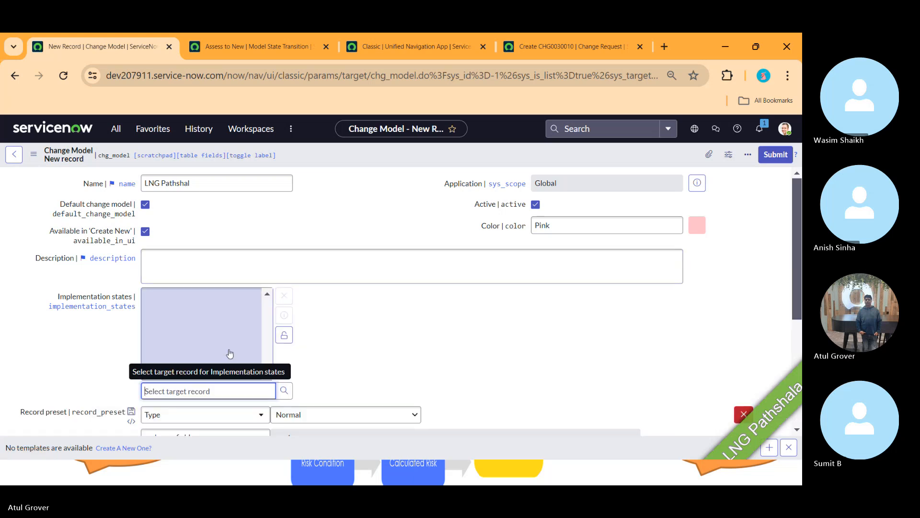
pyautogui.write('**')
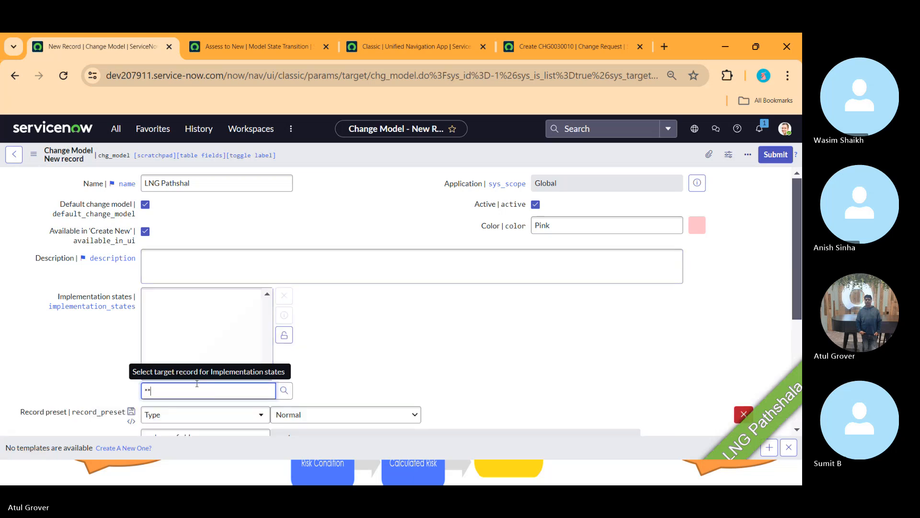
pyautogui.press('BackSpace')
pyautogui.press('BackSpace')
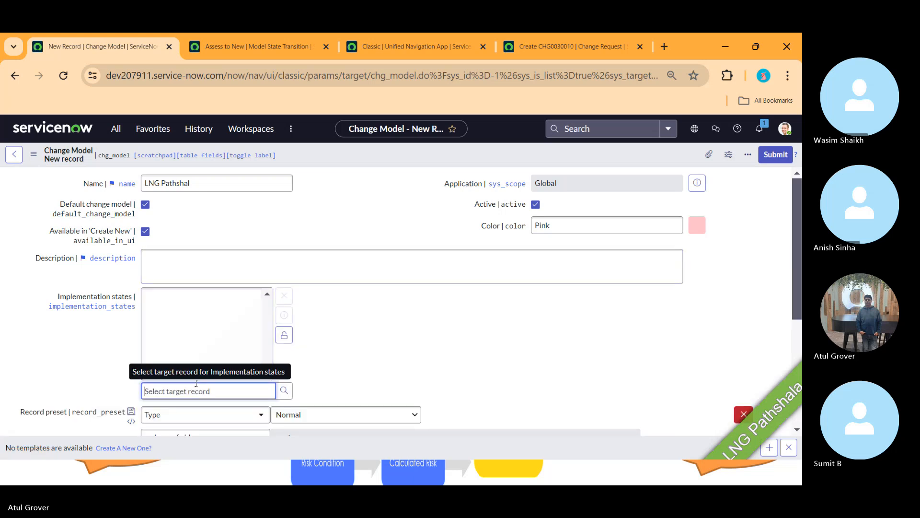
pyautogui.click(285, 395)
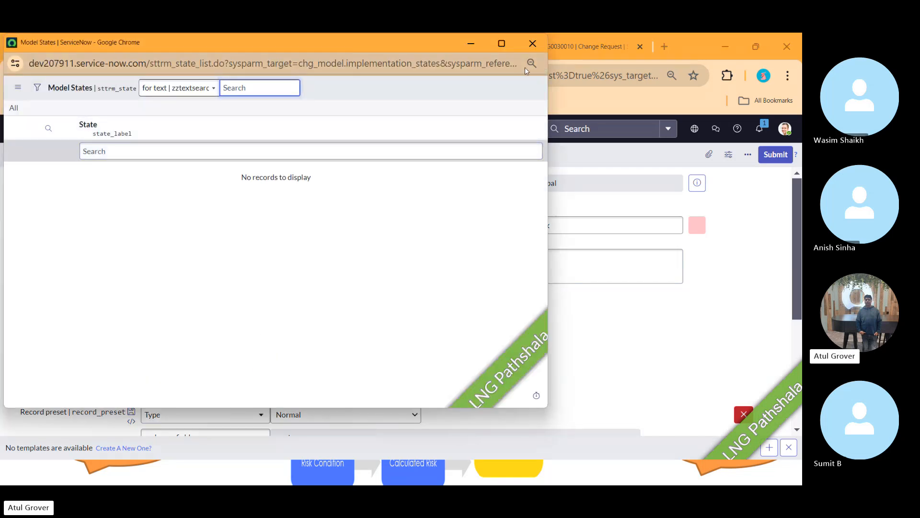
pyautogui.click(533, 43)
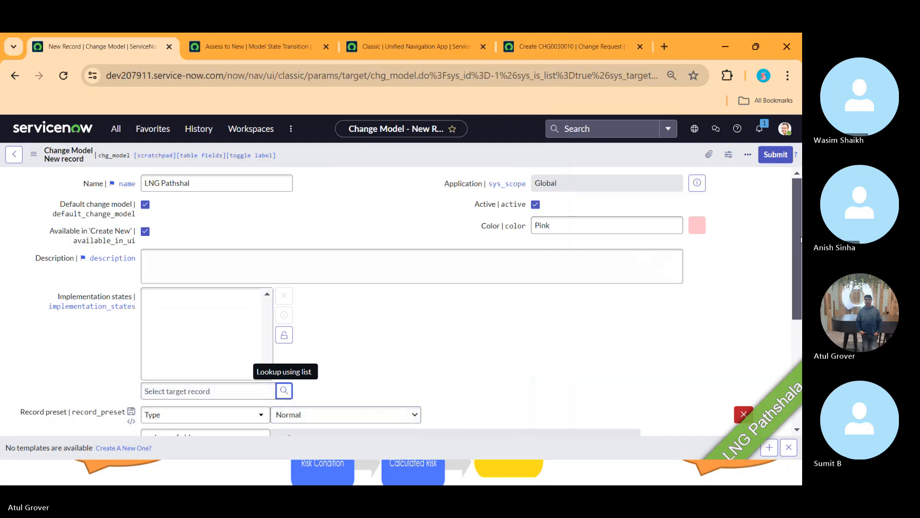
pyautogui.scroll(-4, 801, 240)
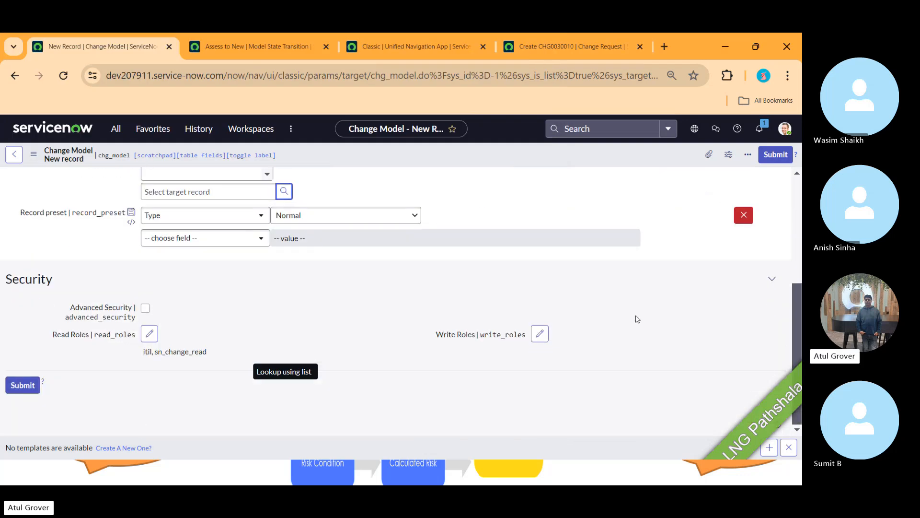
pyautogui.moveTo(795, 311); pyautogui.dragTo(801, 234)
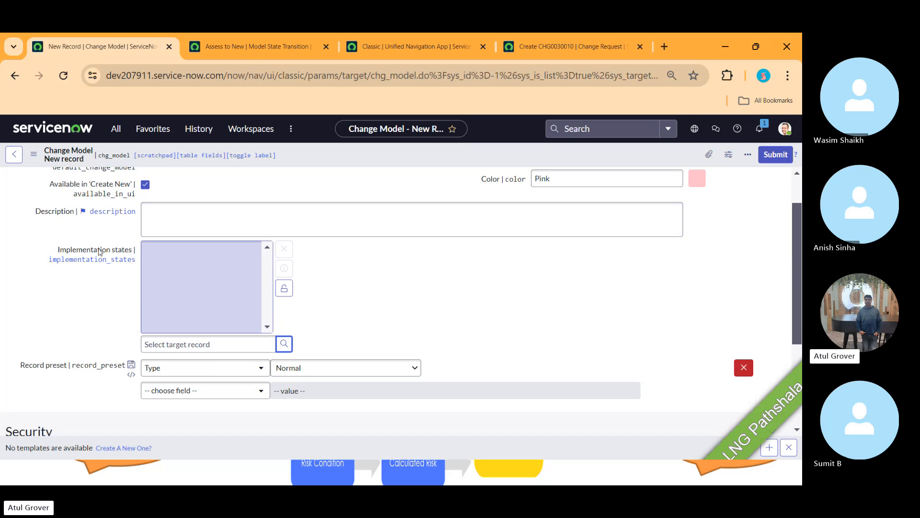
pyautogui.moveTo(100, 253)
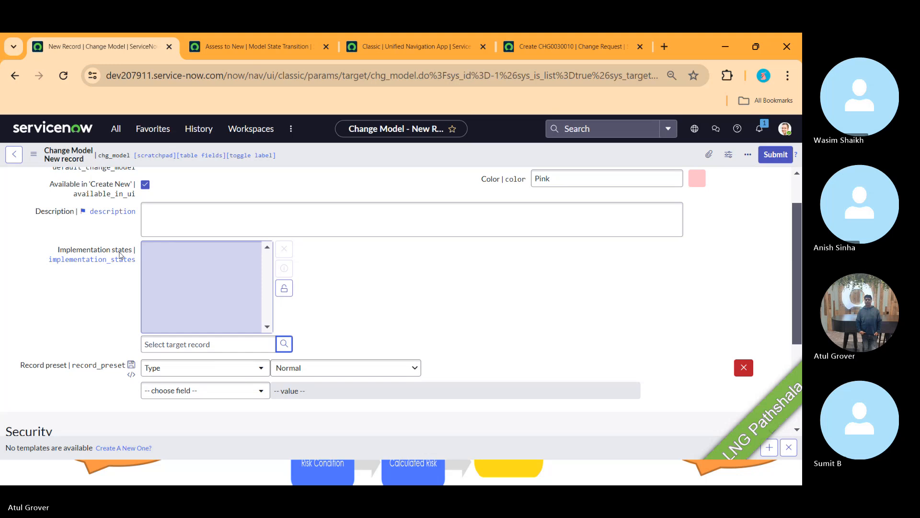
pyautogui.click(284, 288)
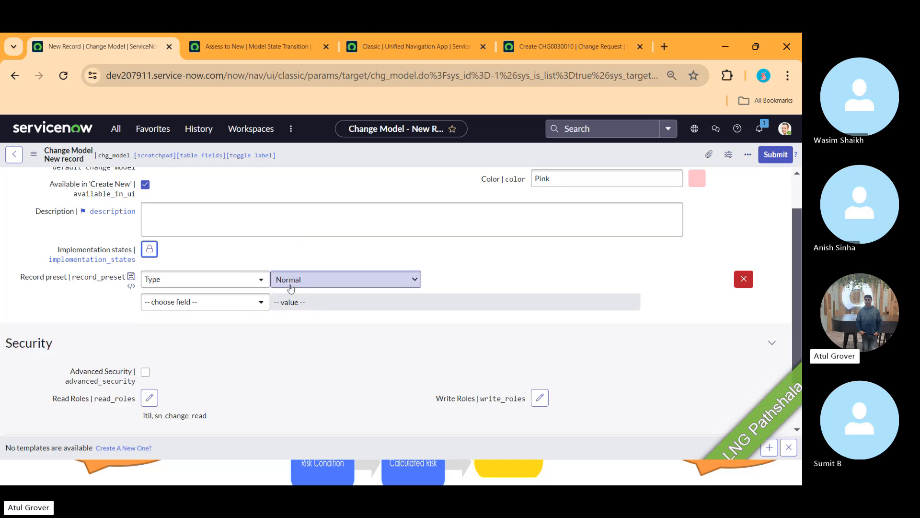
# - Add a Short description field with the value LNG Pathshala to the change model's record preset
pyautogui.click(332, 278)
pyautogui.click(332, 278)
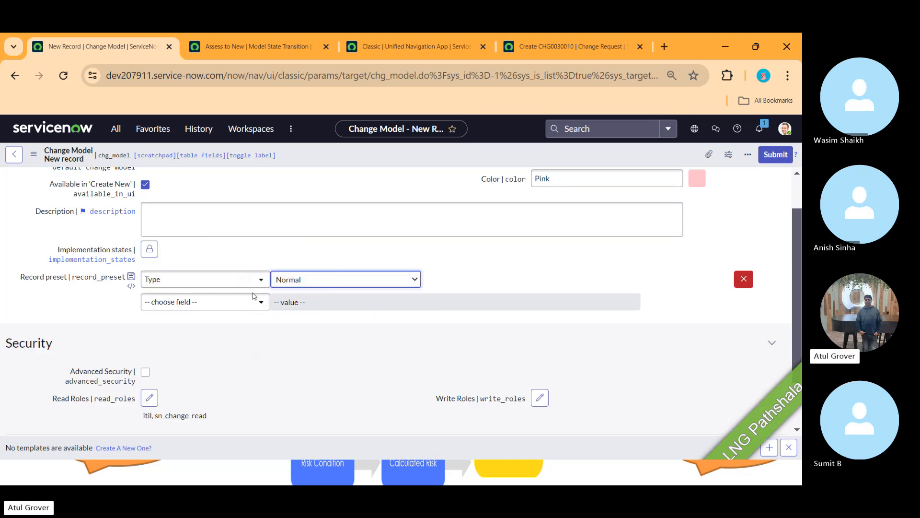
pyautogui.click(230, 302)
pyautogui.write('Short')
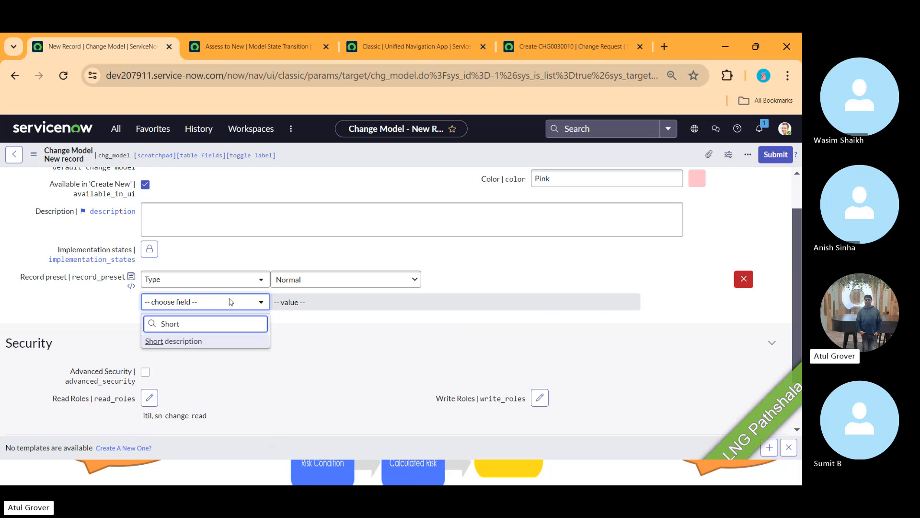
pyautogui.click(214, 346)
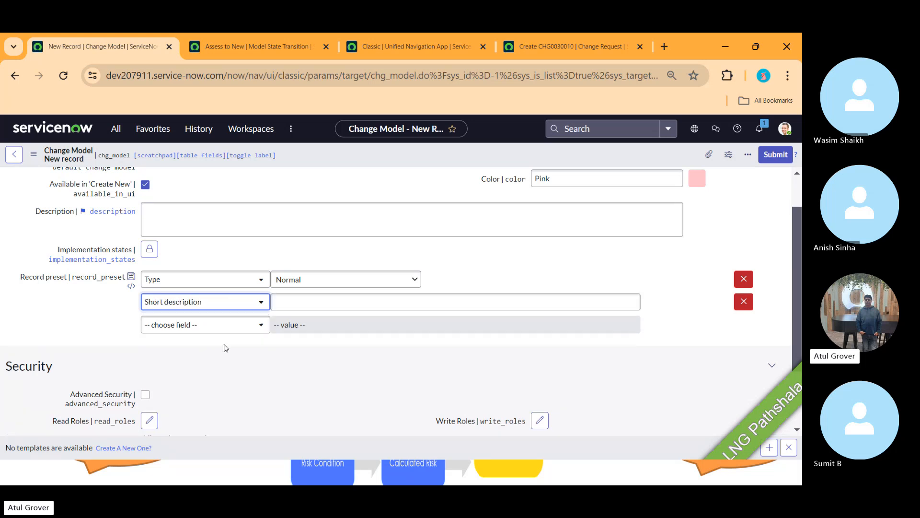
pyautogui.click(301, 310)
pyautogui.write('L')
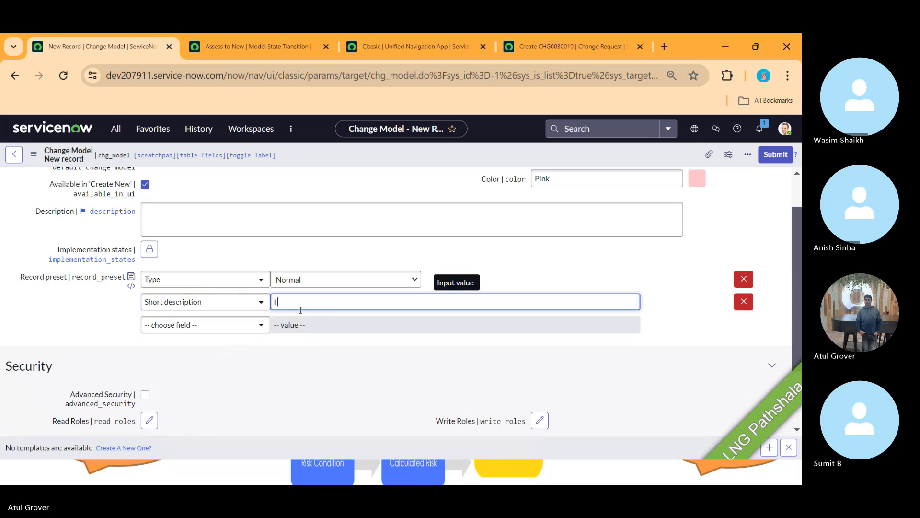
pyautogui.write('NG Pathshala')
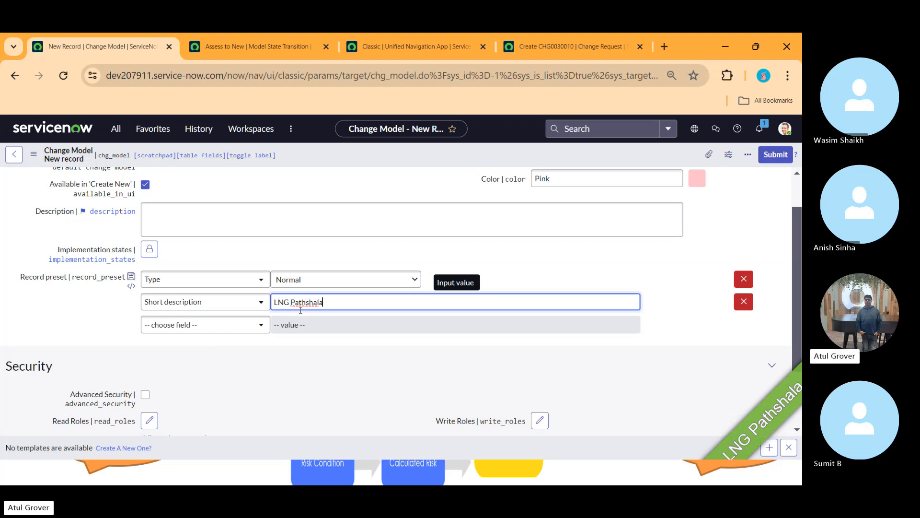
# - Add a Description field with the value LNG to the change model's record preset
pyautogui.click(234, 327)
pyautogui.write('des')
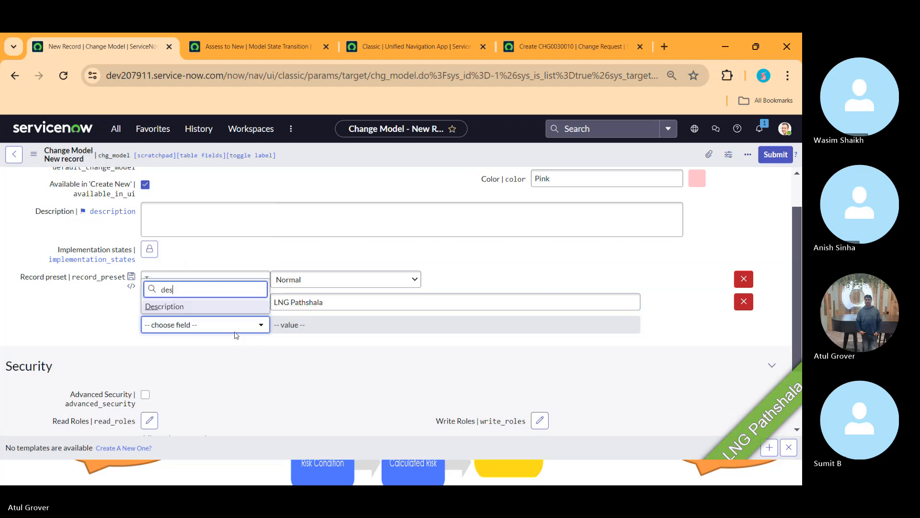
pyautogui.click(211, 307)
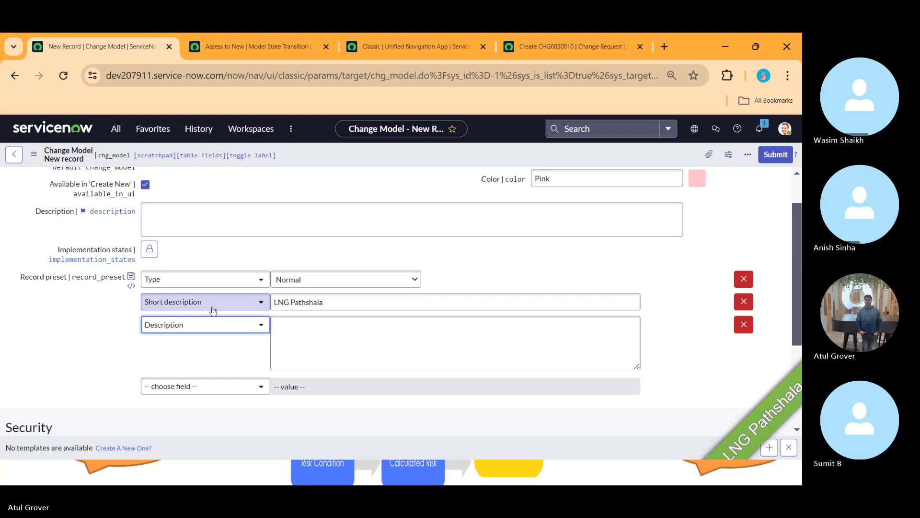
pyautogui.click(329, 332)
pyautogui.write('LNG')
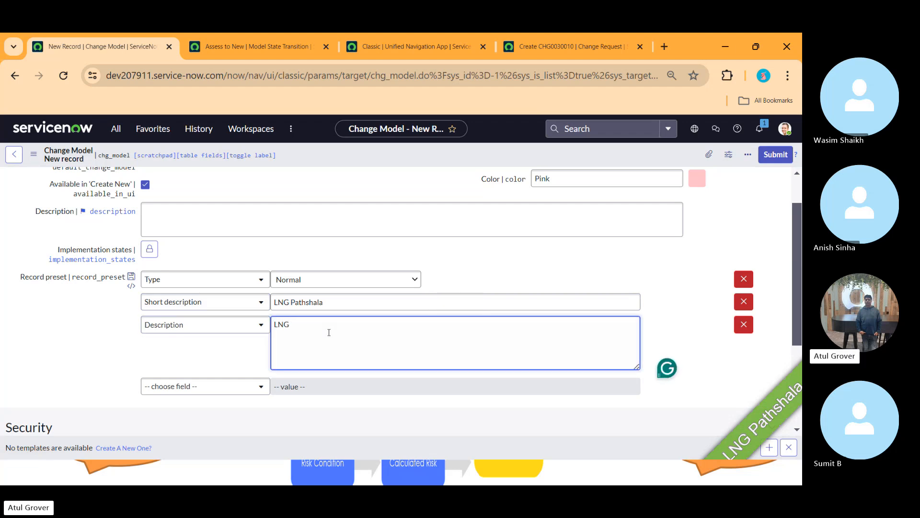
# - Submit the new change model record with Advanced Security switched off
pyautogui.moveTo(794, 254); pyautogui.dragTo(799, 349)
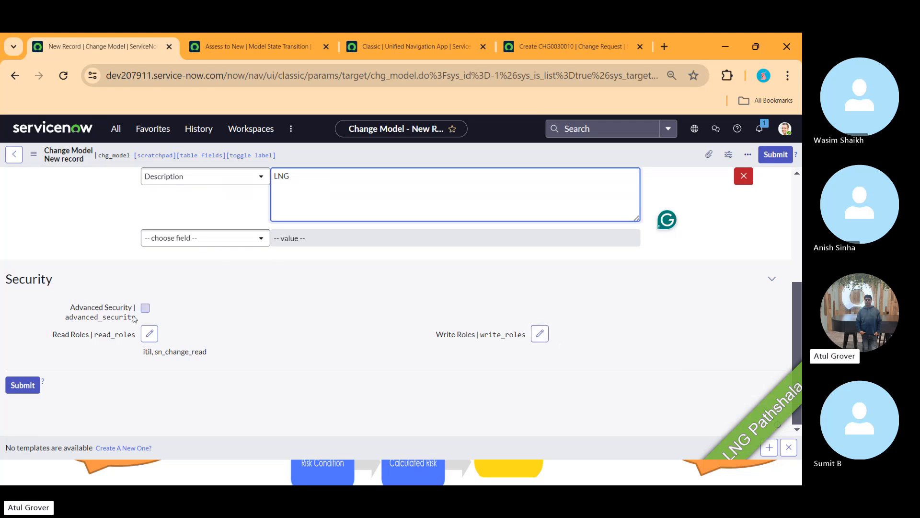
pyautogui.click(145, 308)
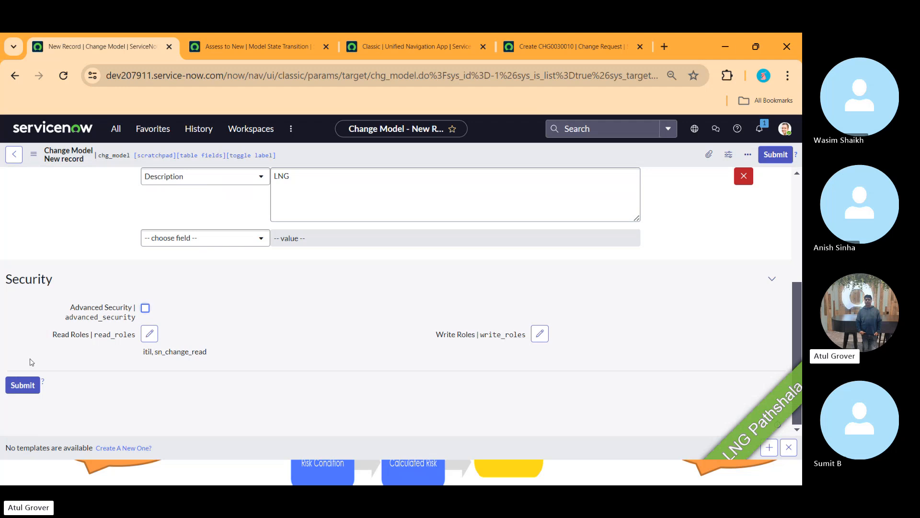
pyautogui.click(27, 387)
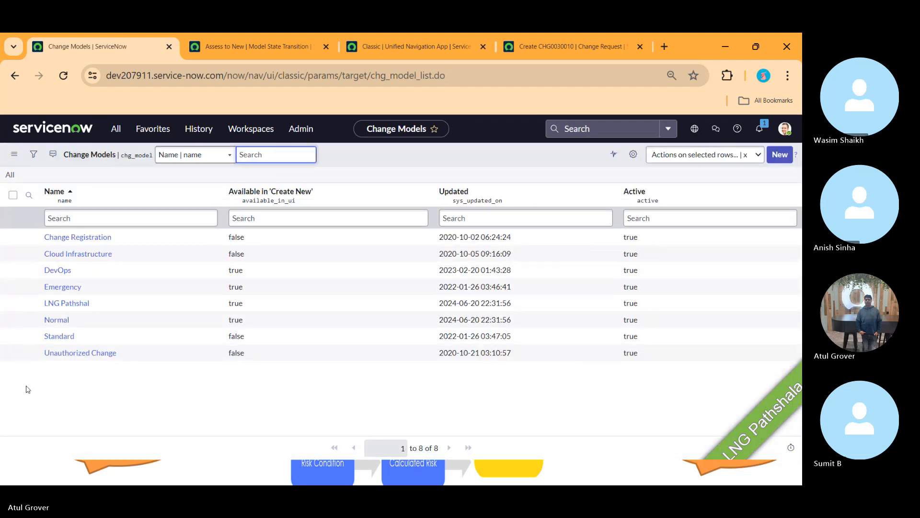
# - Open the LNG Pathshal change model, correct its name to LNG Pathshala, and save the record
pyautogui.click(86, 309)
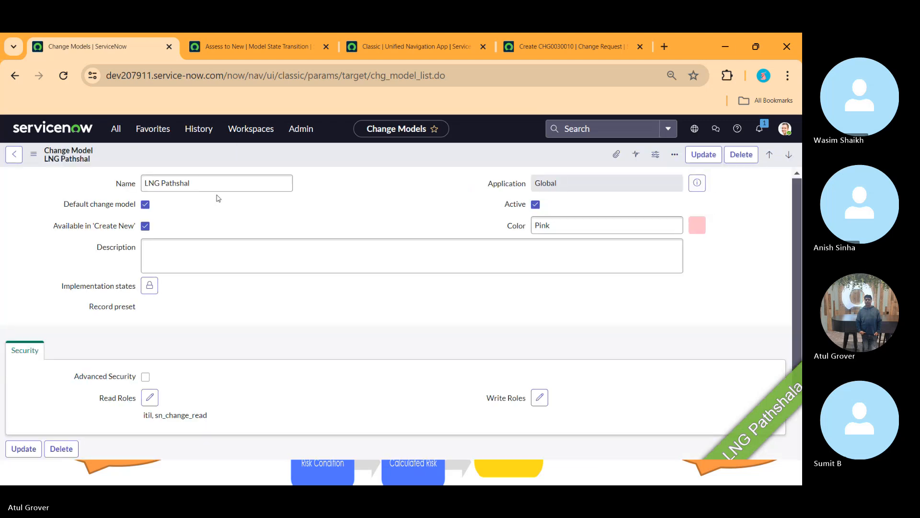
pyautogui.click(221, 182)
pyautogui.write('a')
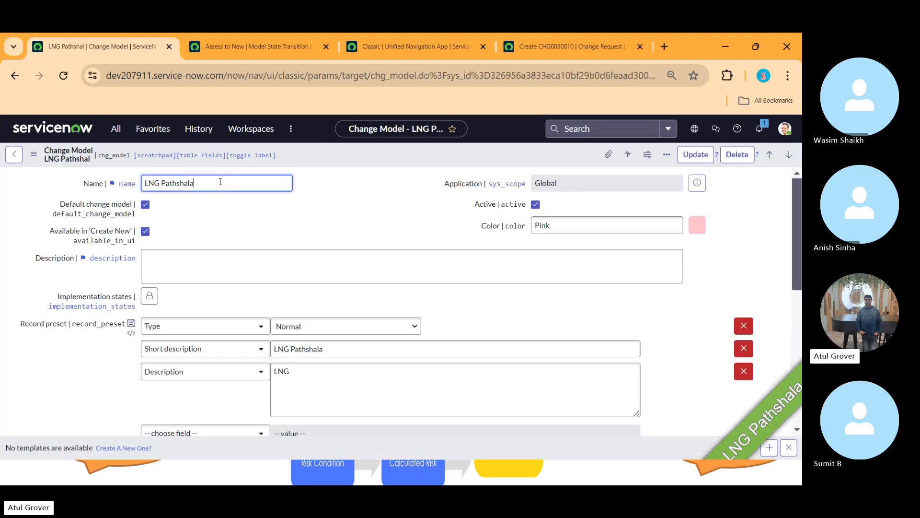
pyautogui.rightClick(389, 150)
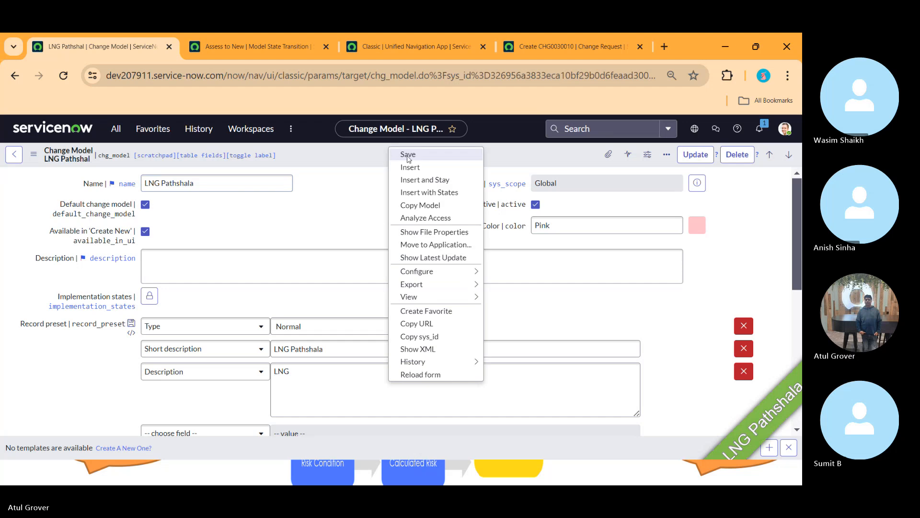
pyautogui.click(403, 153)
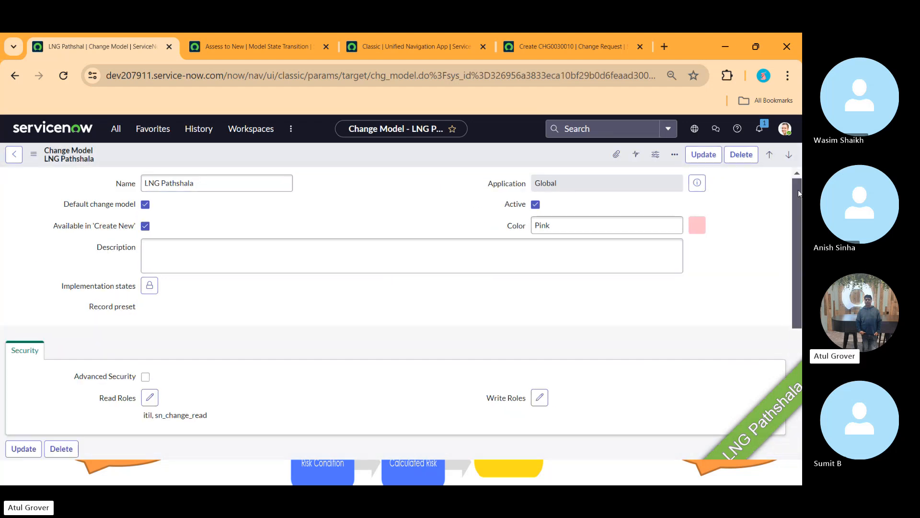
# - Add a New model state to the LNG Pathshala change model, marked as the initial state
pyautogui.moveTo(799, 190); pyautogui.dragTo(801, 372)
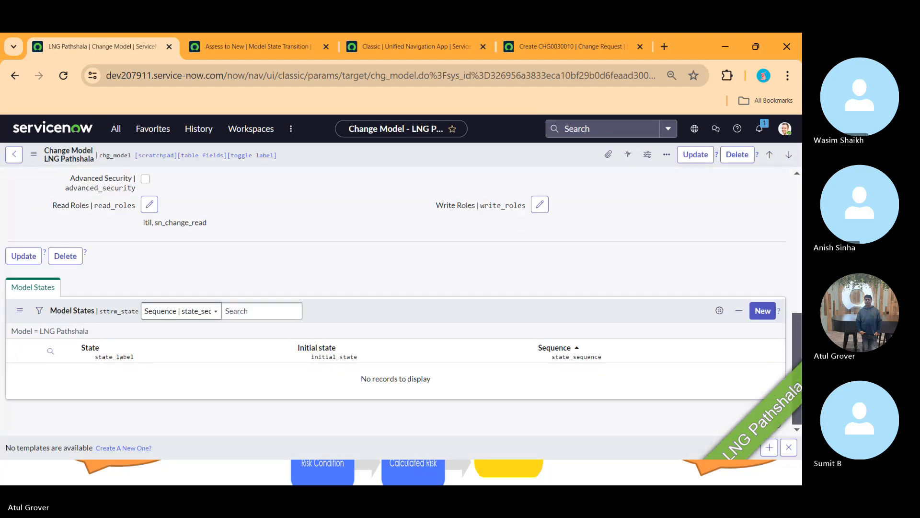
pyautogui.click(226, 312)
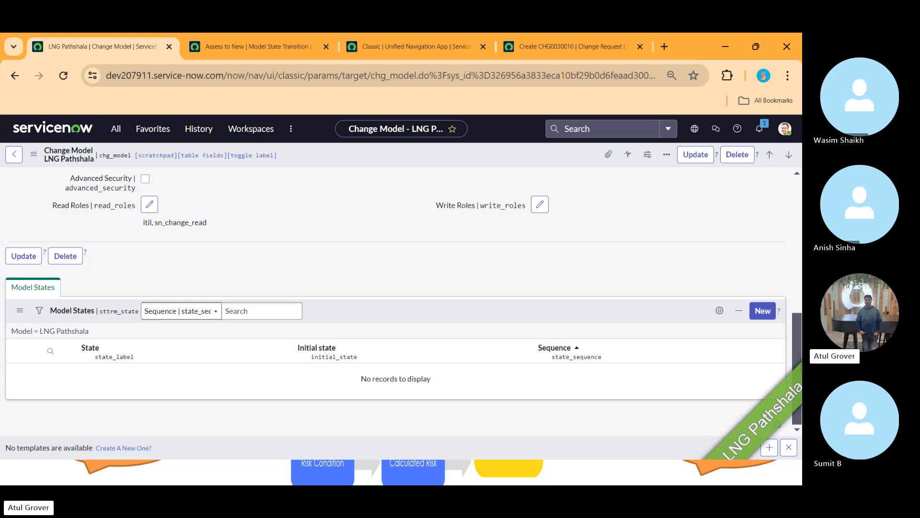
pyautogui.click(763, 311)
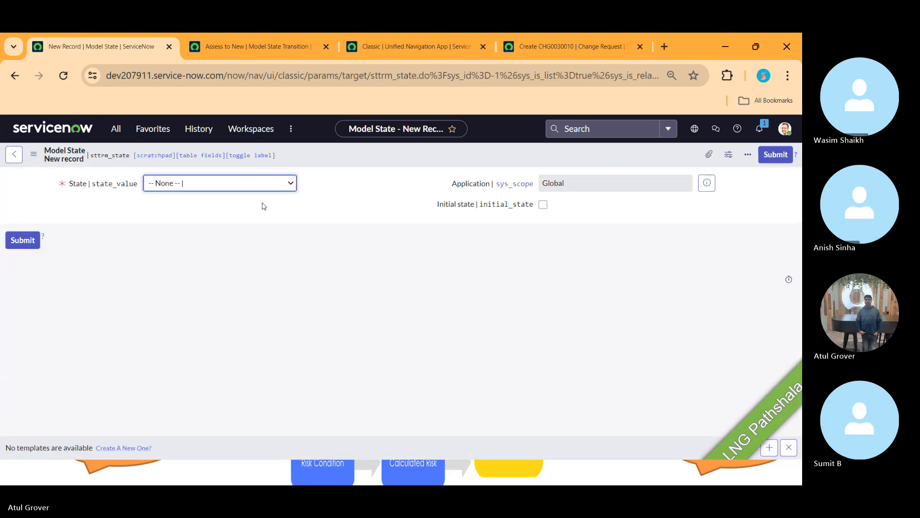
pyautogui.click(204, 189)
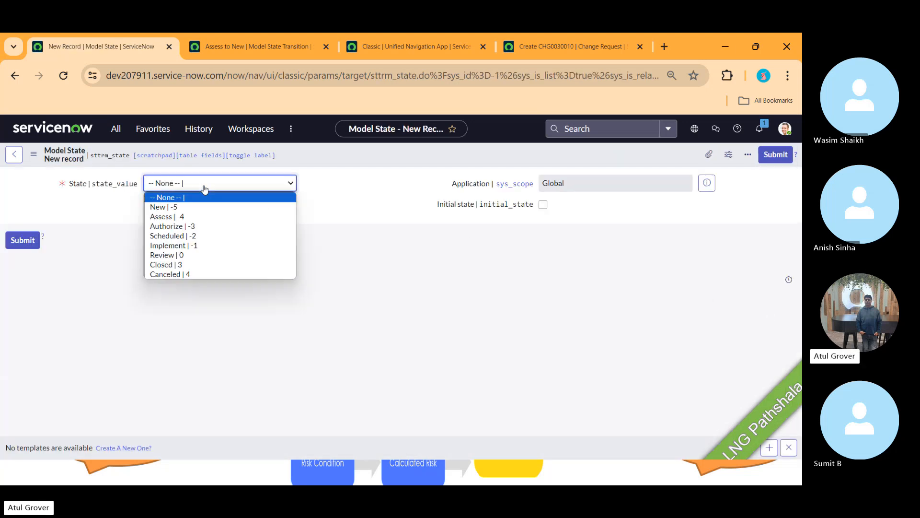
pyautogui.click(181, 207)
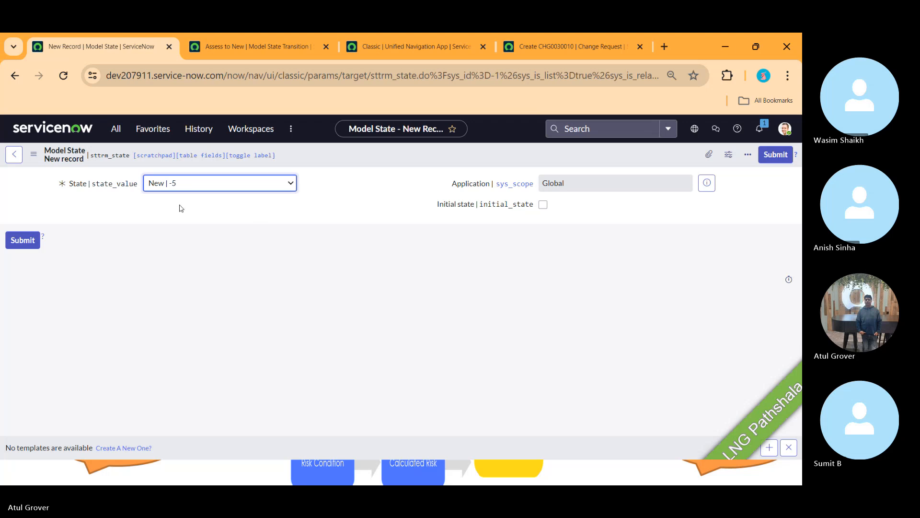
pyautogui.click(542, 205)
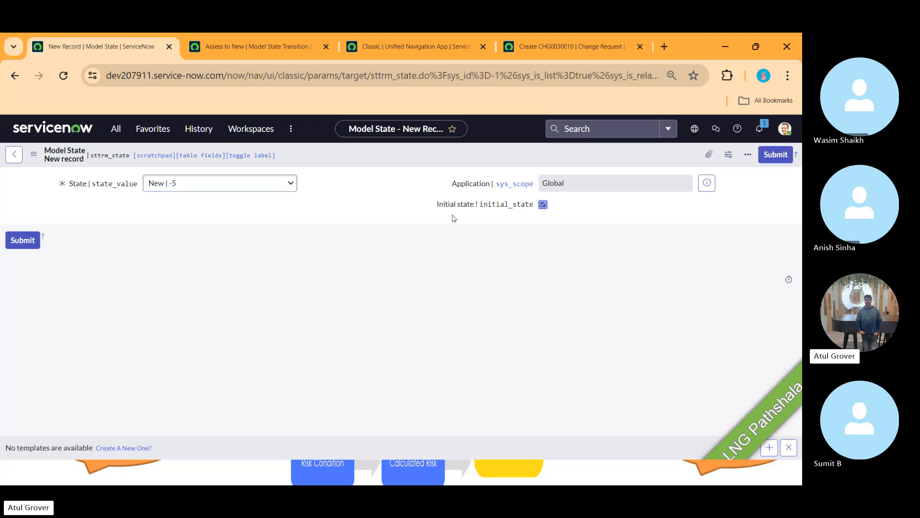
pyautogui.click(37, 245)
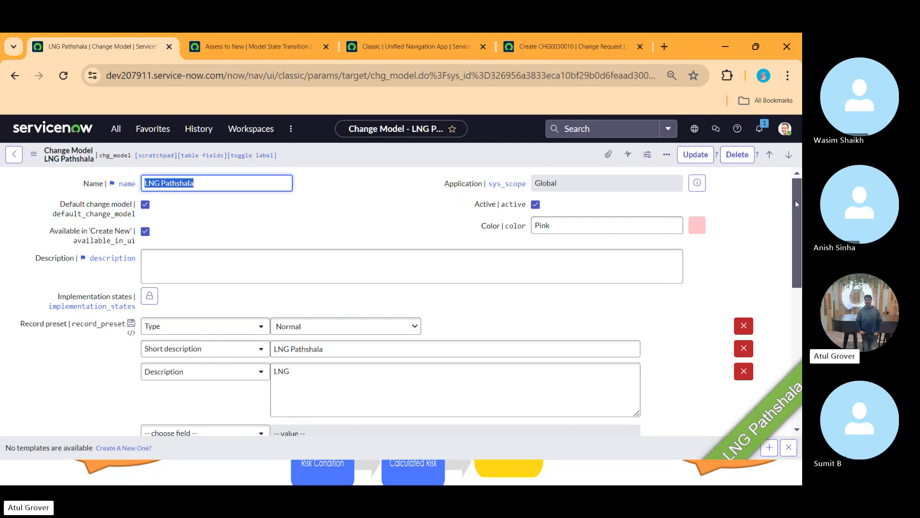
# - Add a Scheduled model state to the LNG Pathshala change model without marking it as initial
pyautogui.moveTo(795, 200); pyautogui.dragTo(792, 333)
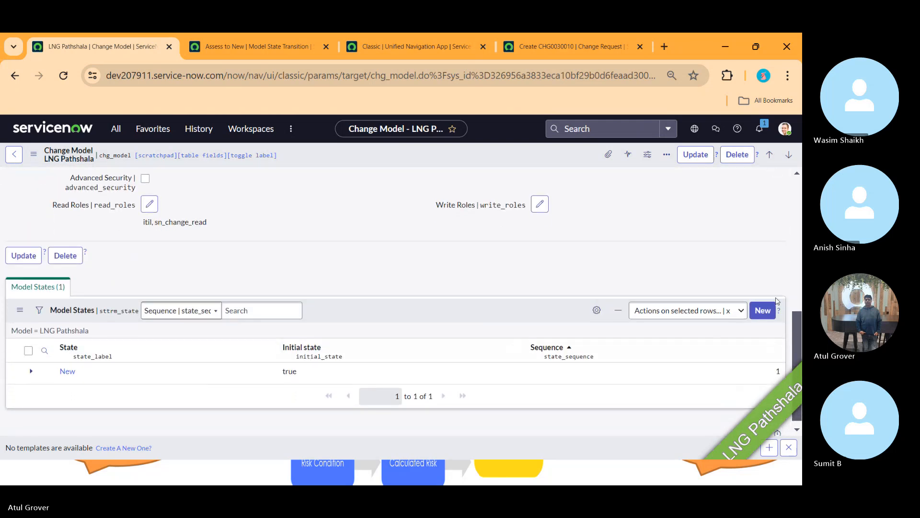
pyautogui.click(761, 311)
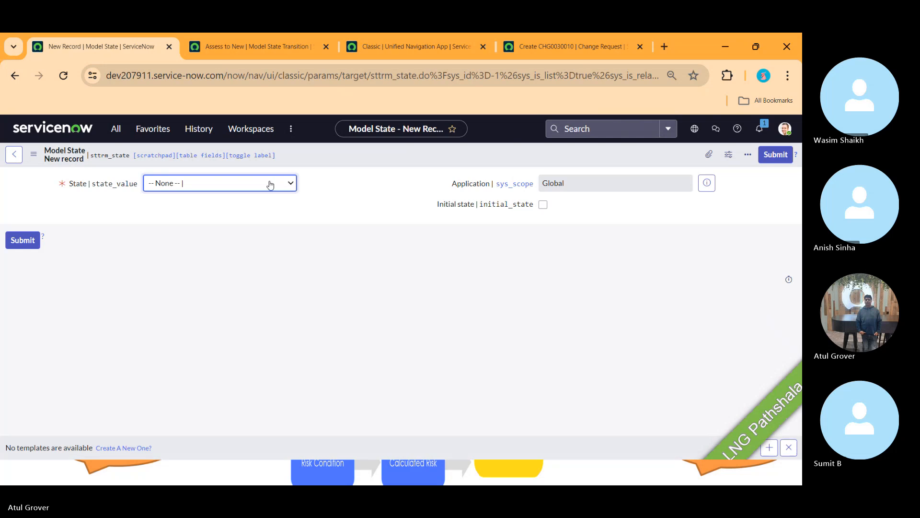
pyautogui.click(247, 189)
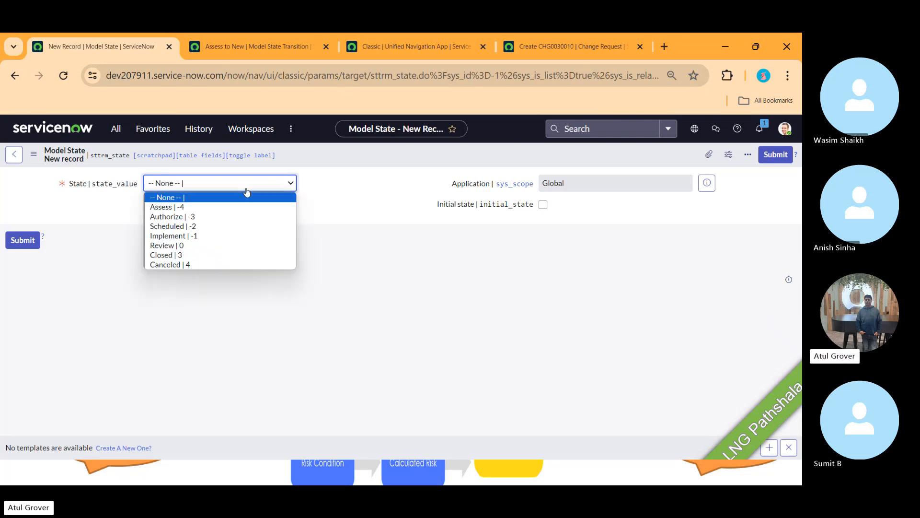
pyautogui.click(209, 230)
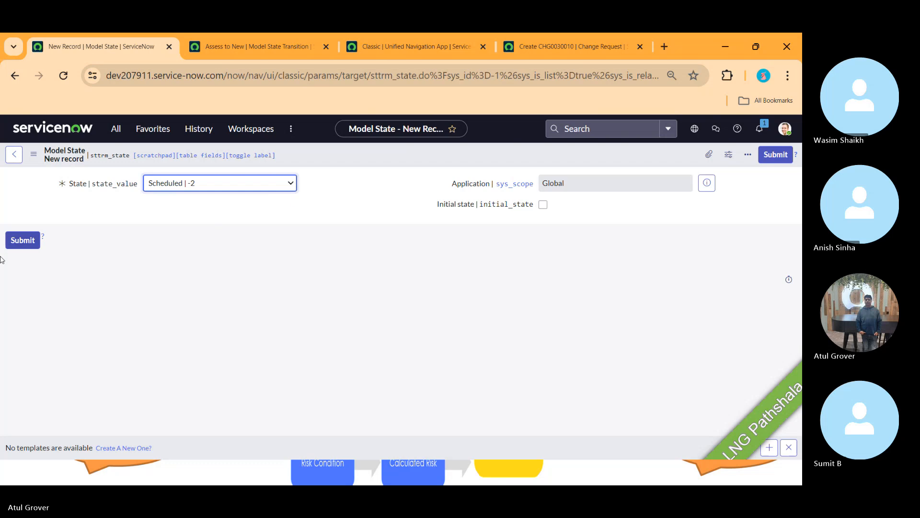
pyautogui.click(16, 236)
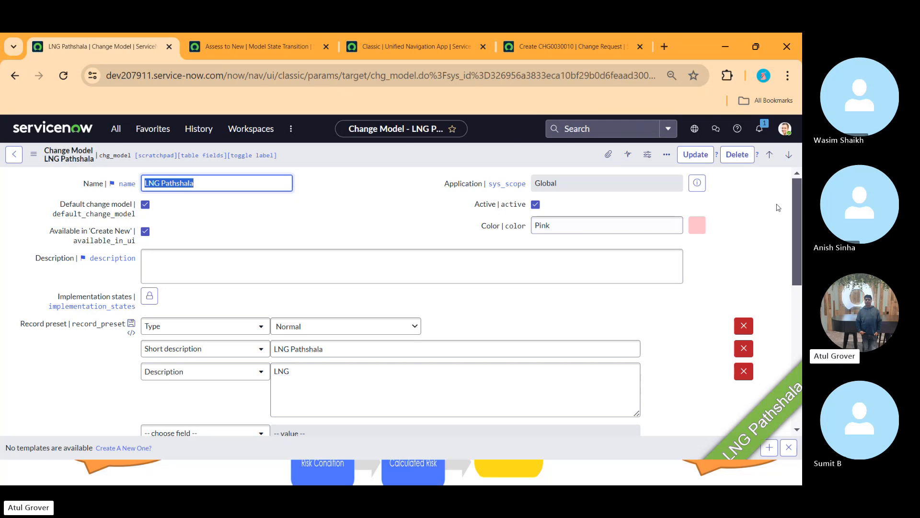
# - Add an Implement model state to the LNG Pathshala change model and submit it
pyautogui.scroll(-7, 798, 204)
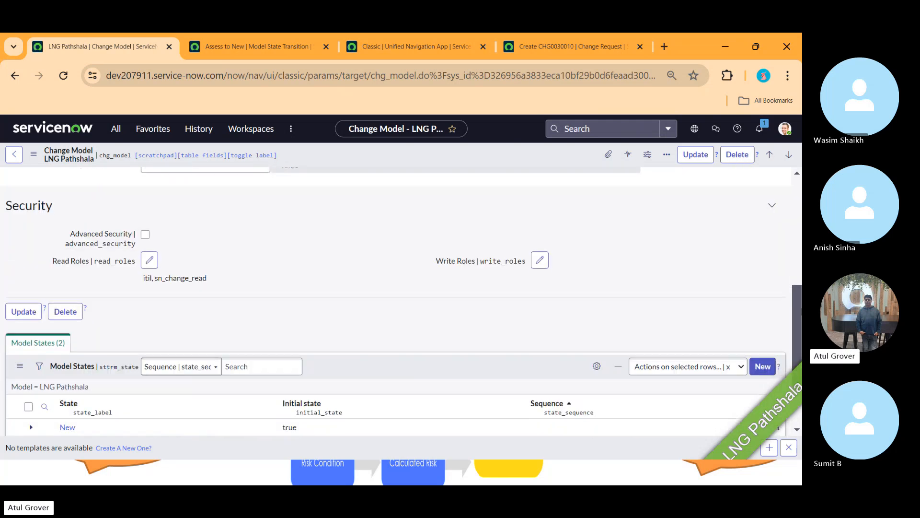
pyautogui.click(762, 284)
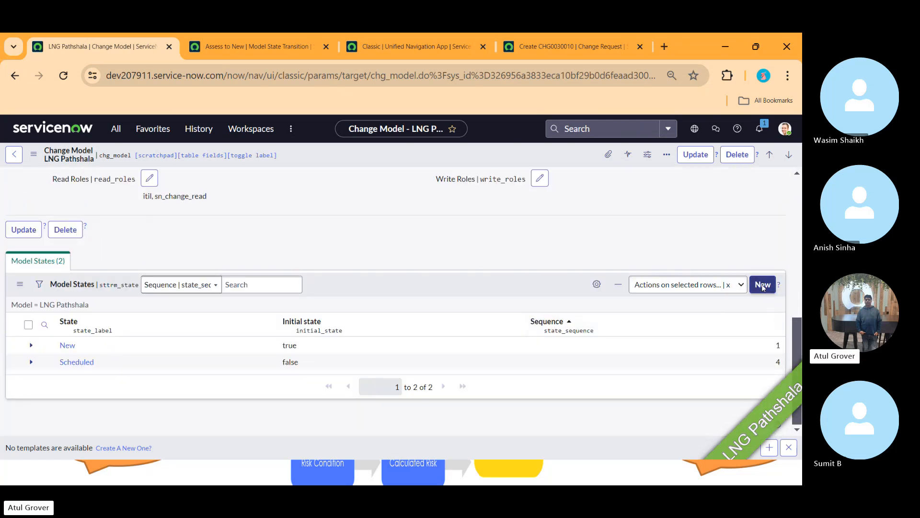
pyautogui.click(186, 183)
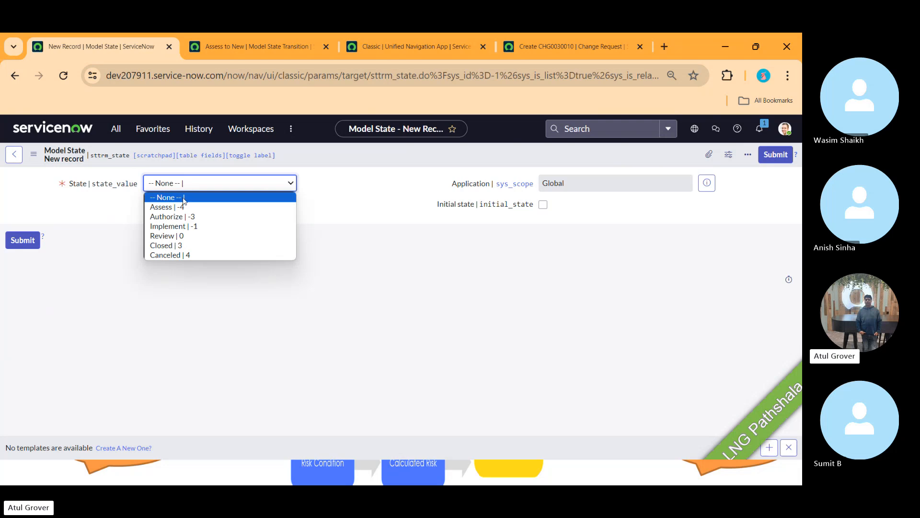
pyautogui.click(178, 228)
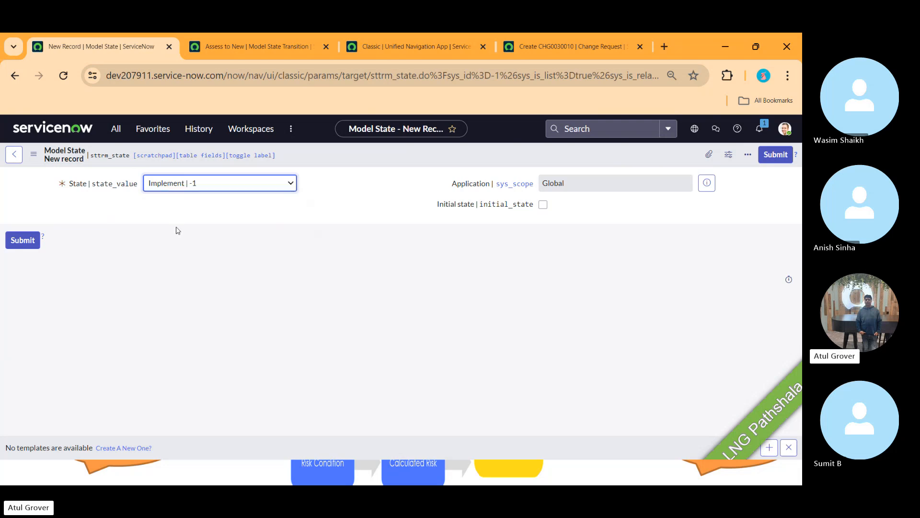
pyautogui.click(775, 154)
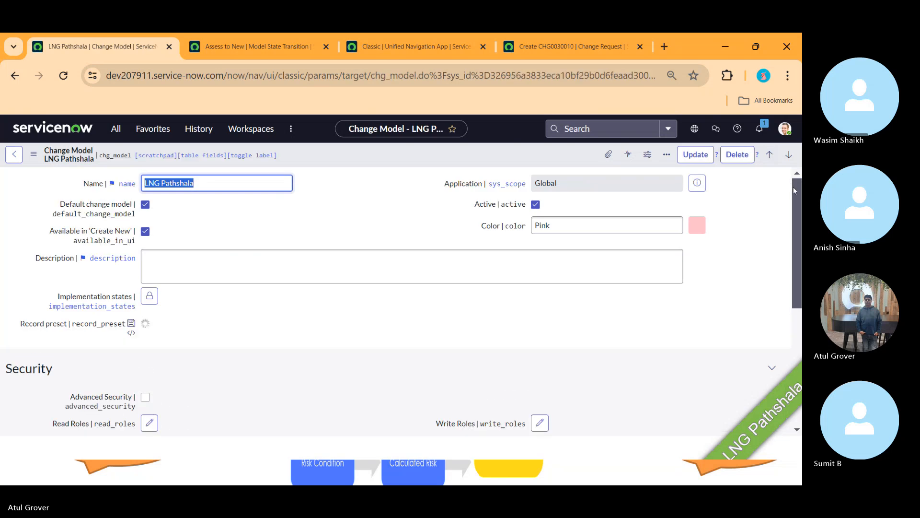
# - Create and save a transition from the New model state to Scheduled, with Automatic transition off
pyautogui.moveTo(796, 193); pyautogui.dragTo(795, 353)
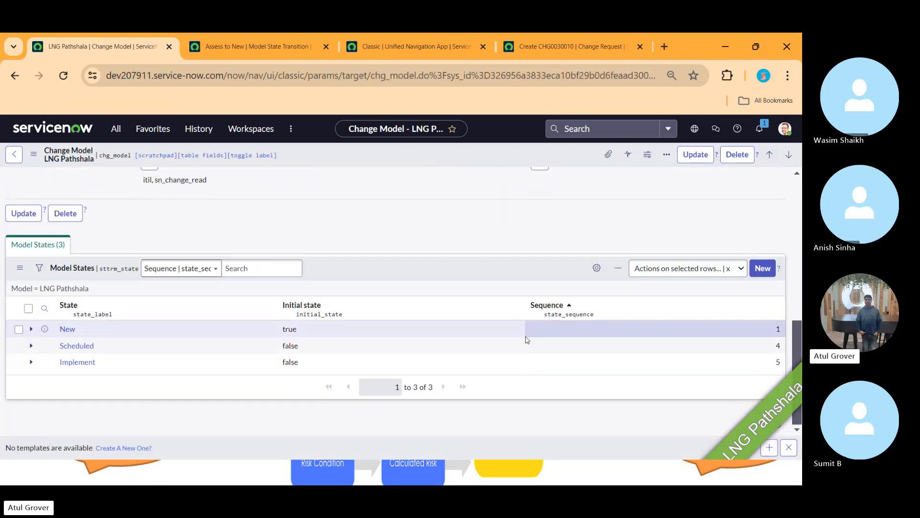
pyautogui.click(67, 330)
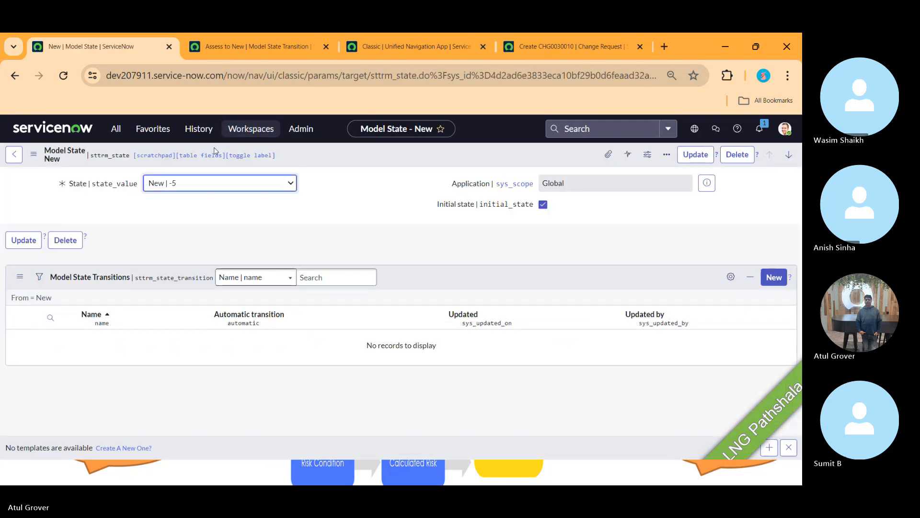
pyautogui.click(774, 277)
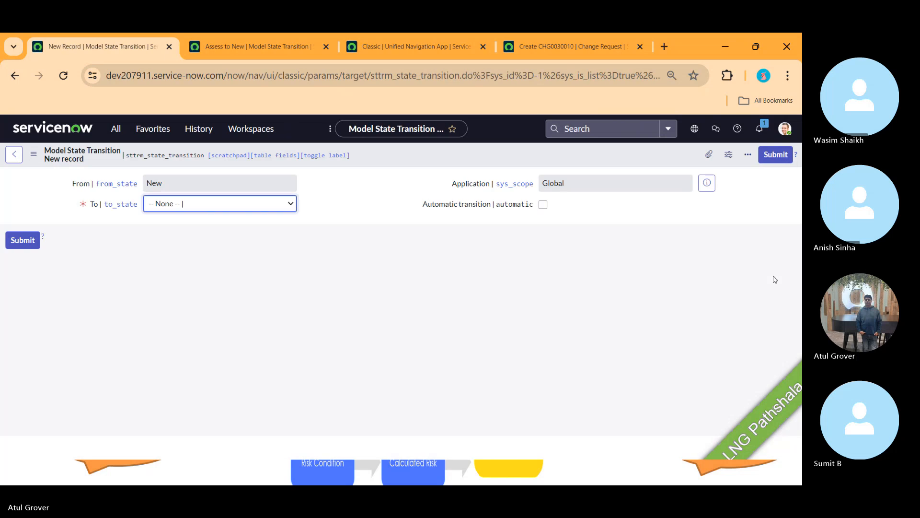
pyautogui.click(259, 205)
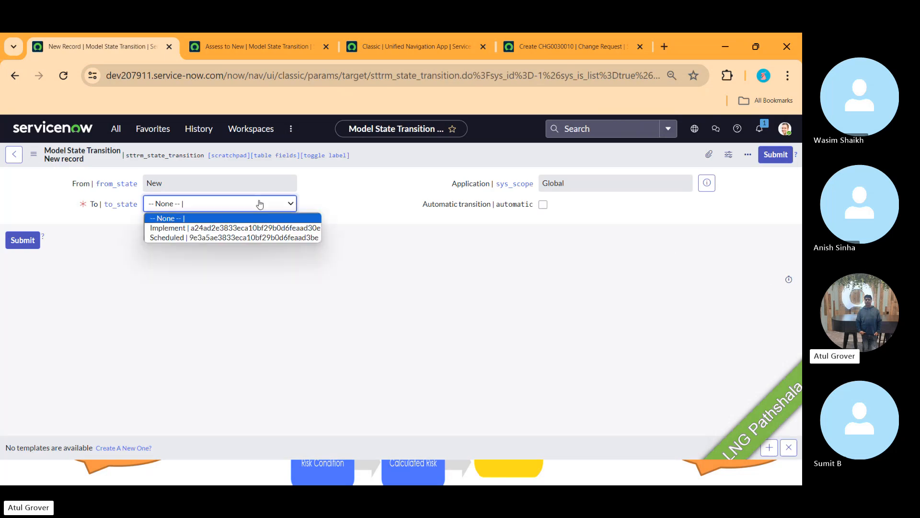
pyautogui.click(234, 238)
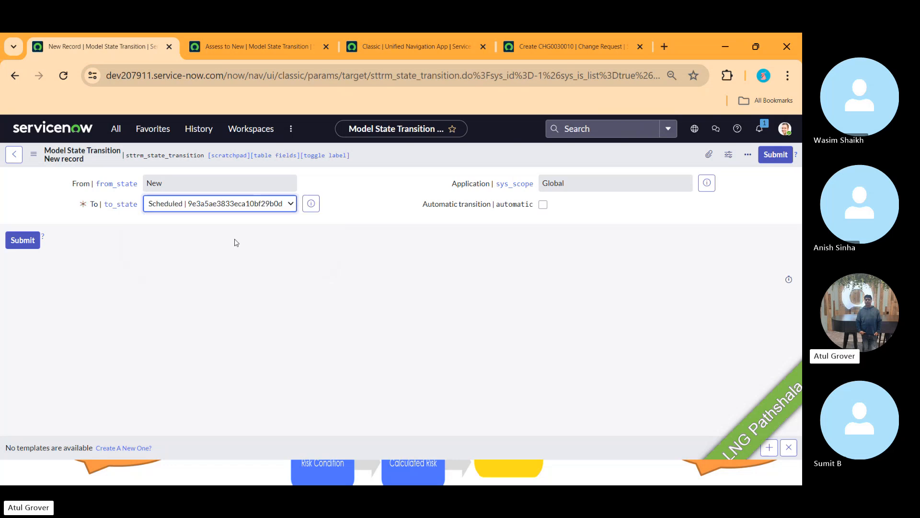
pyautogui.click(543, 205)
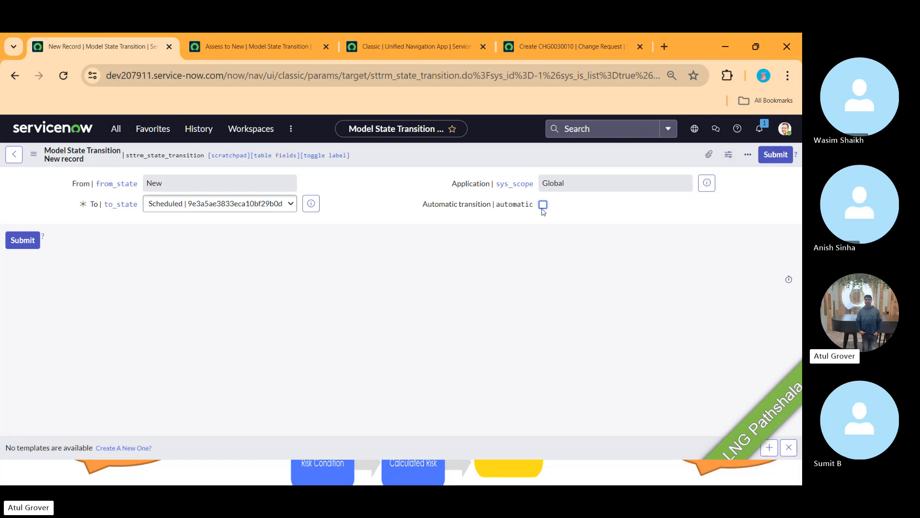
pyautogui.rightClick(451, 158)
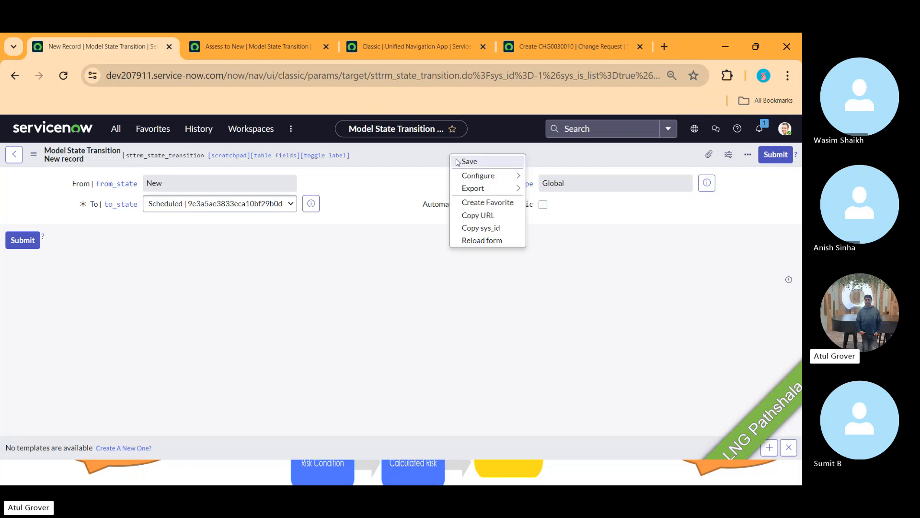
pyautogui.click(458, 161)
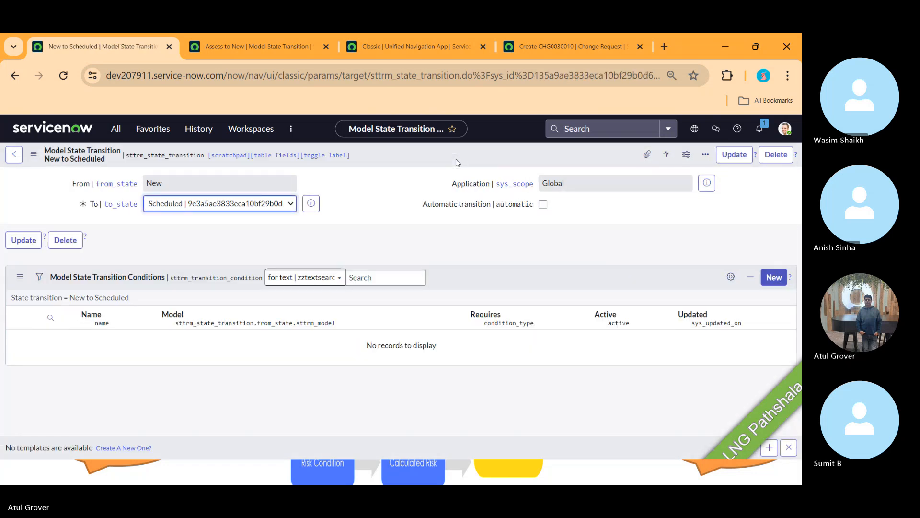
# - Start a condition for the New to Scheduled transition, named LNG Test Des, that requires a Transition Condition
pyautogui.click(774, 277)
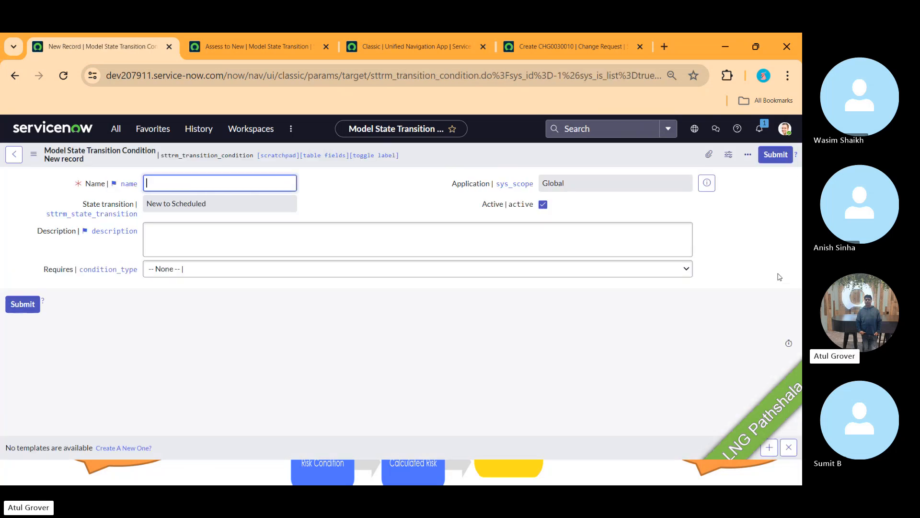
pyautogui.write('LNG Test Des')
pyautogui.click(348, 273)
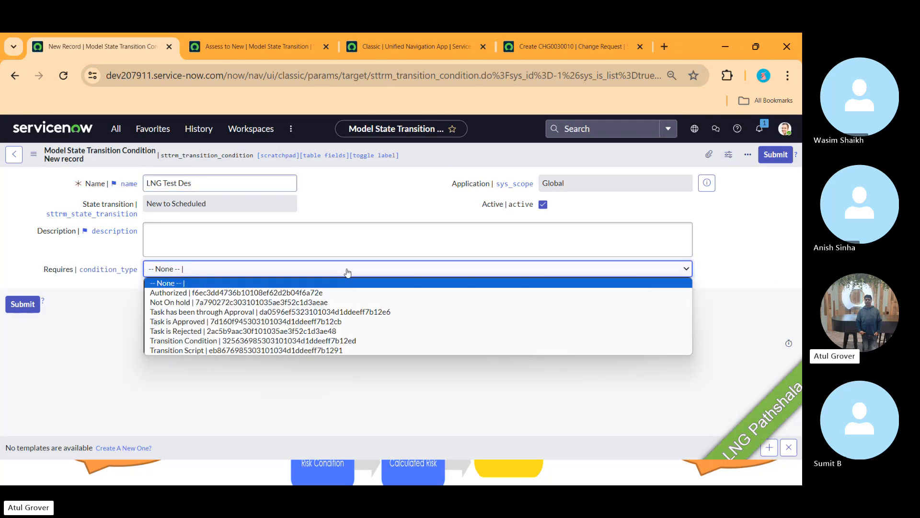
pyautogui.click(245, 341)
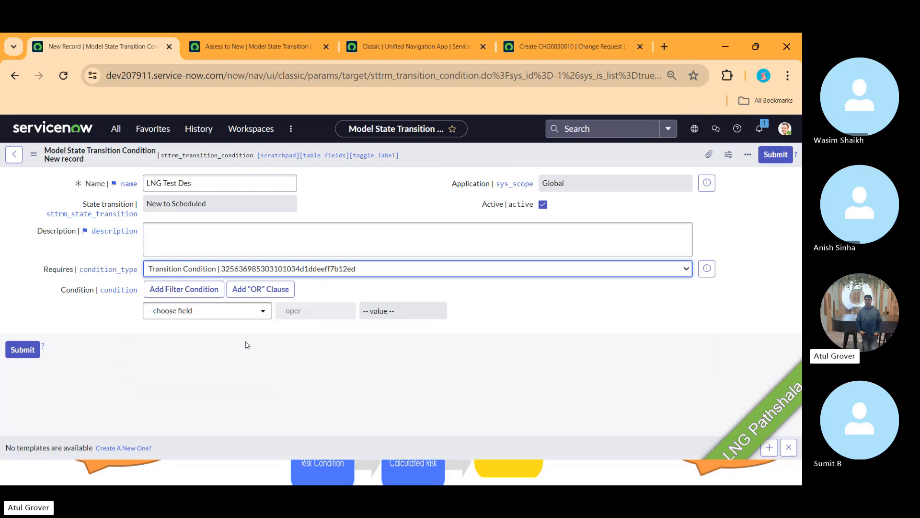
# - Define the transition condition as Short description contains LNG, and submit it
pyautogui.click(209, 313)
pyautogui.write('s')
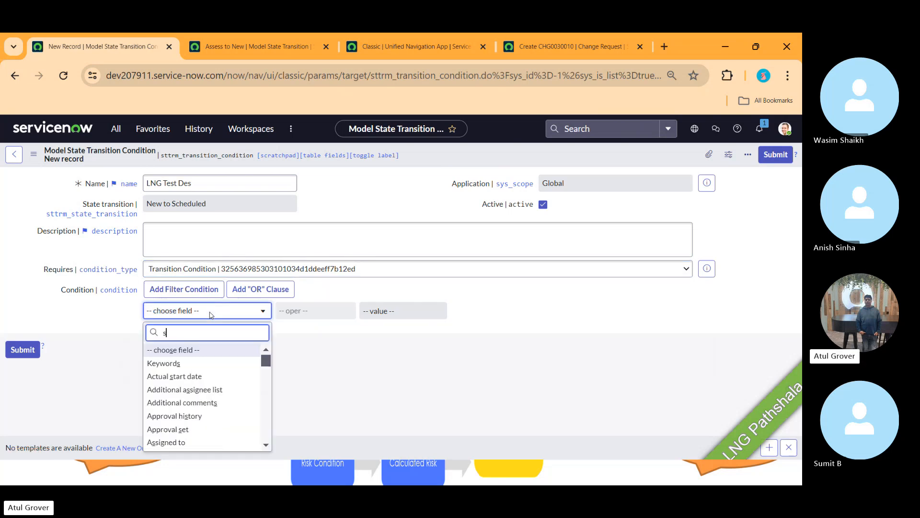
pyautogui.write('ho')
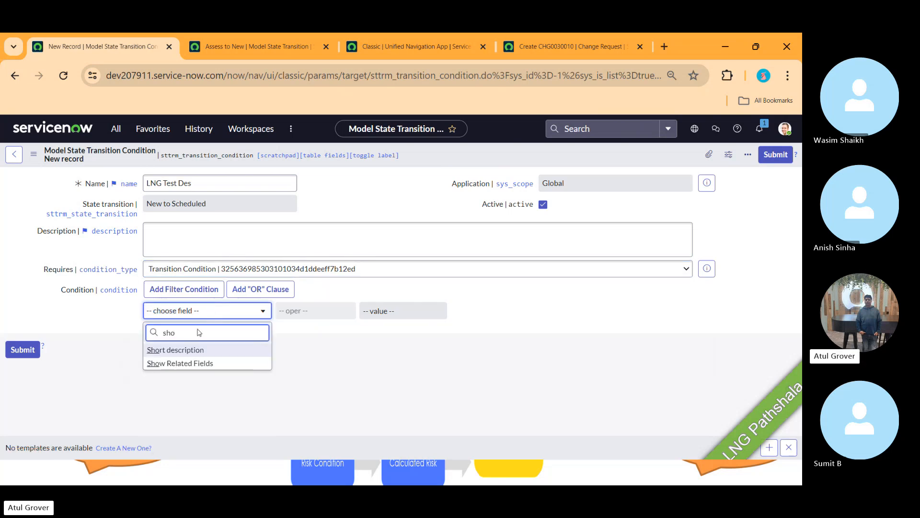
pyautogui.click(185, 352)
pyautogui.click(313, 314)
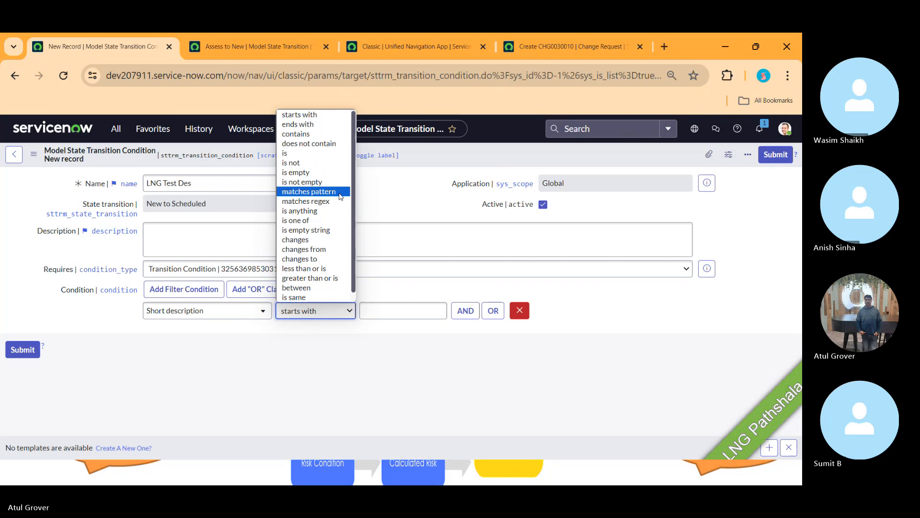
pyautogui.click(315, 134)
pyautogui.click(399, 313)
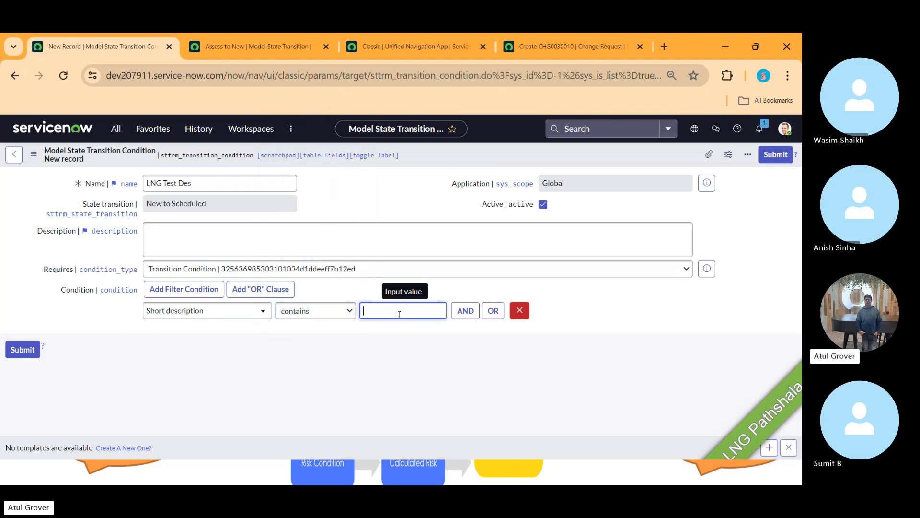
pyautogui.write('LNG')
pyautogui.click(775, 155)
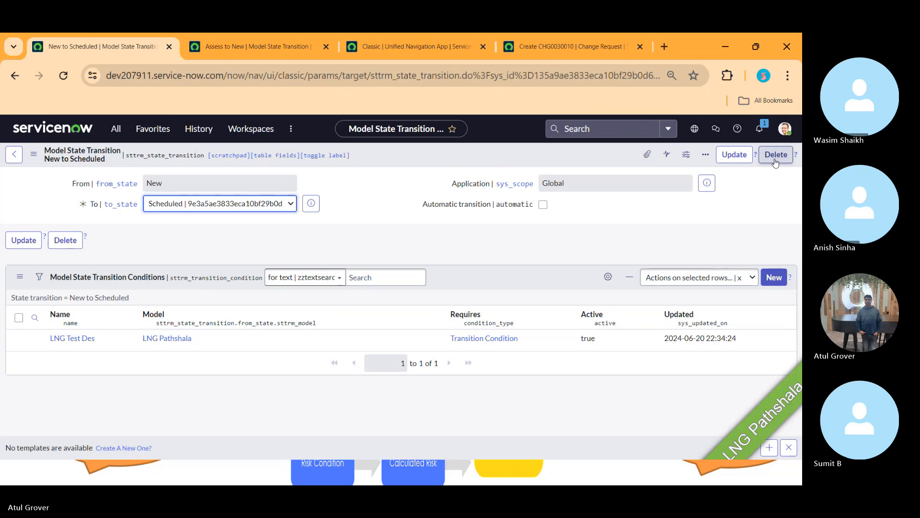
# - Start a new change request based on the LNG Pathshala change model
pyautogui.click(549, 53)
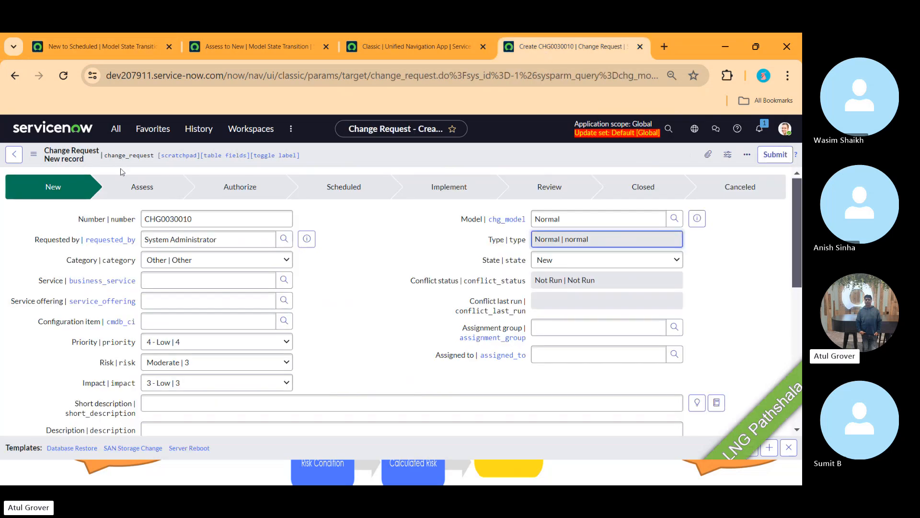
pyautogui.click(116, 129)
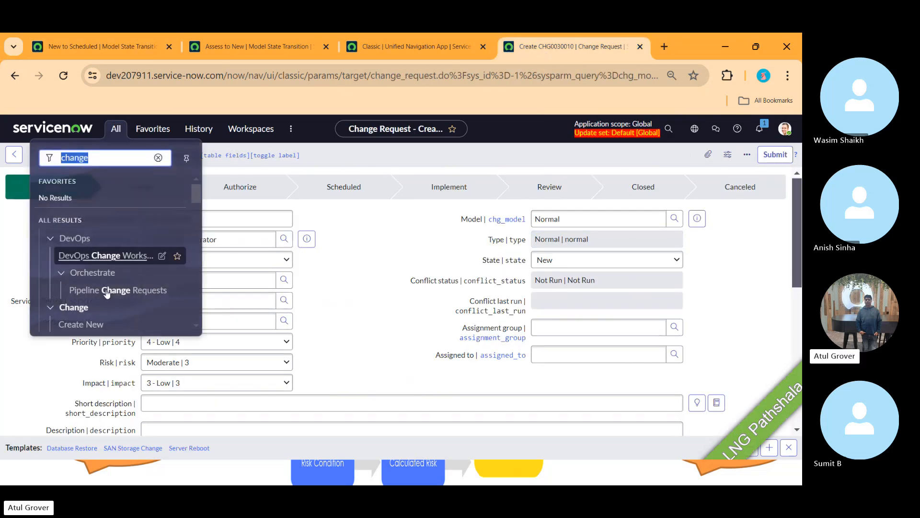
pyautogui.click(81, 324)
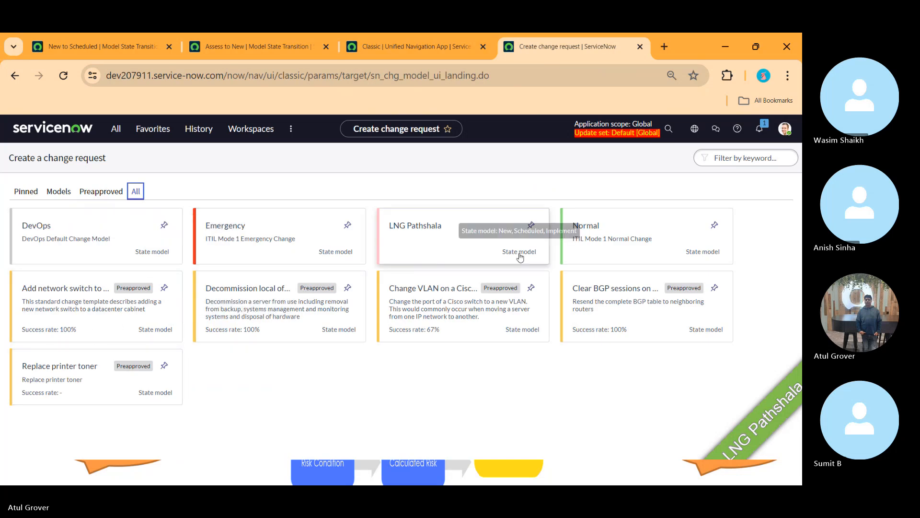
pyautogui.click(448, 240)
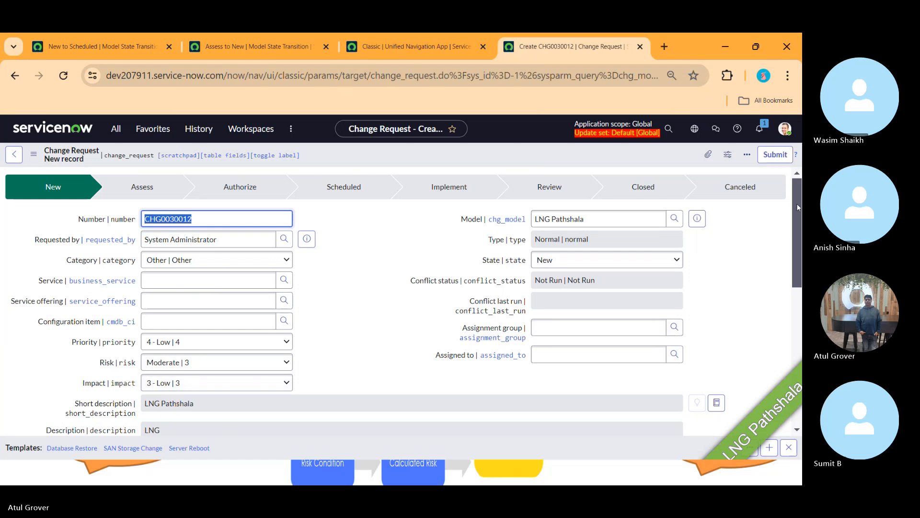
# - Check the preset short description and description on the new LNG Pathshala change request, and save the record
pyautogui.click(789, 445)
pyautogui.scroll(-3, 798, 211)
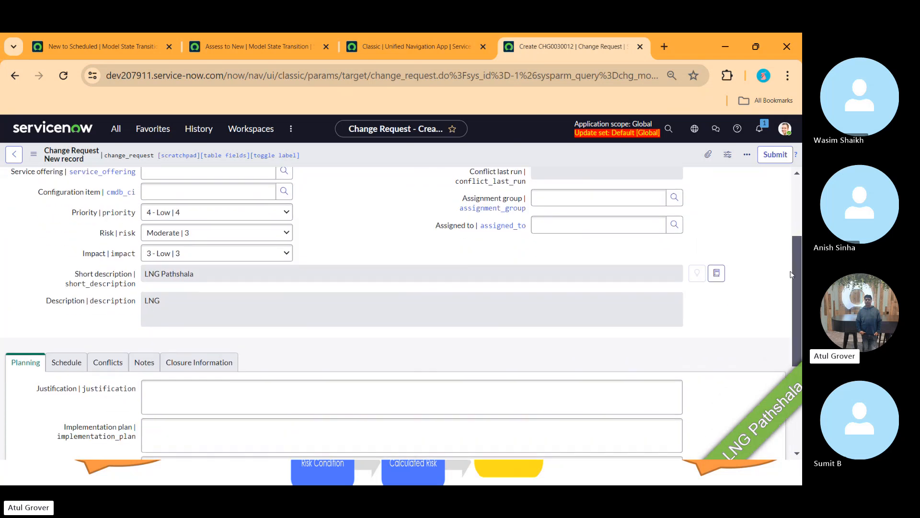
pyautogui.click(171, 289)
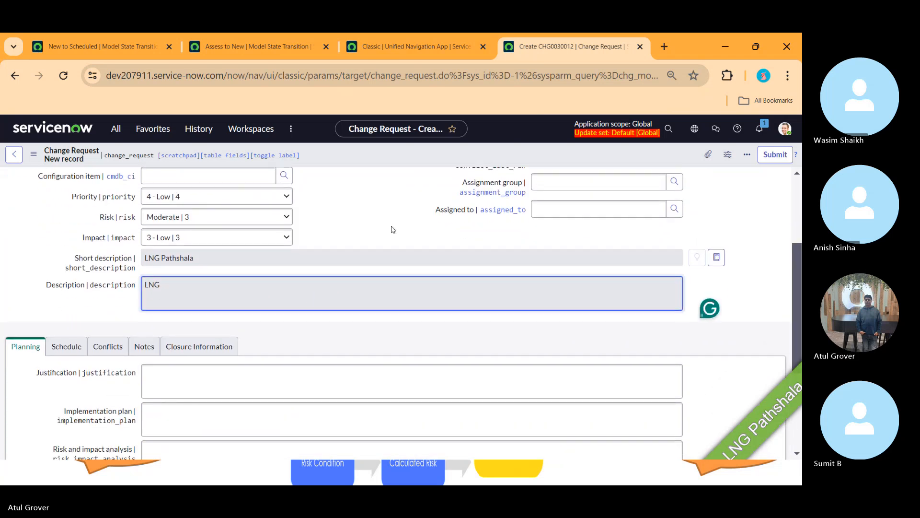
pyautogui.rightClick(613, 158)
pyautogui.click(622, 163)
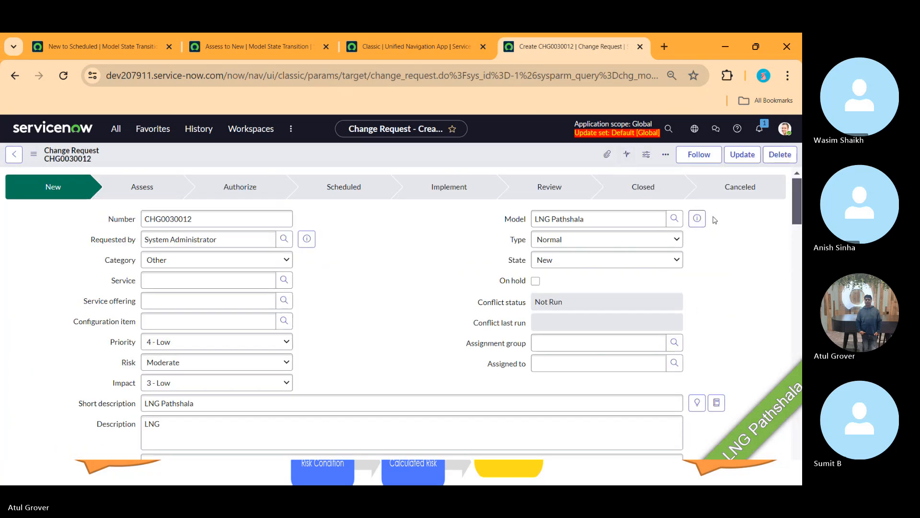
# - Set the change request's state to Scheduled, assign it to the App Engine Admins group, and save it
pyautogui.click(594, 260)
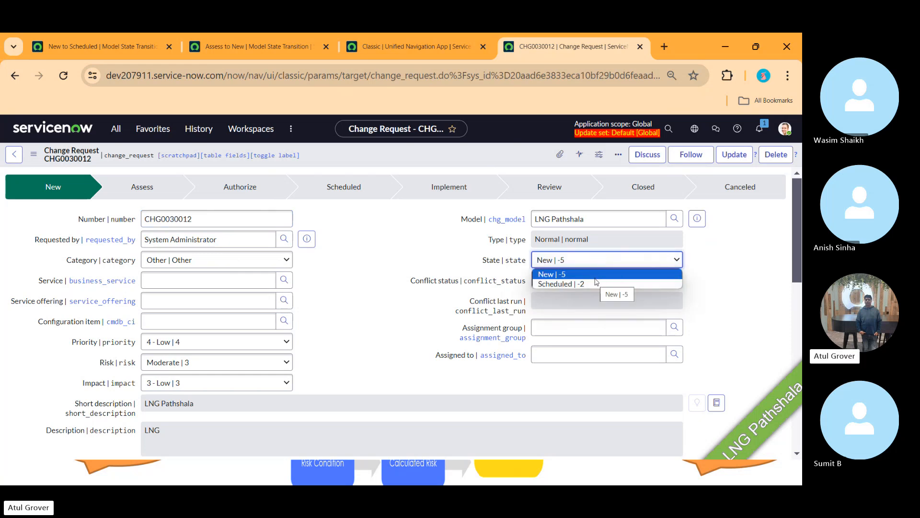
pyautogui.click(594, 284)
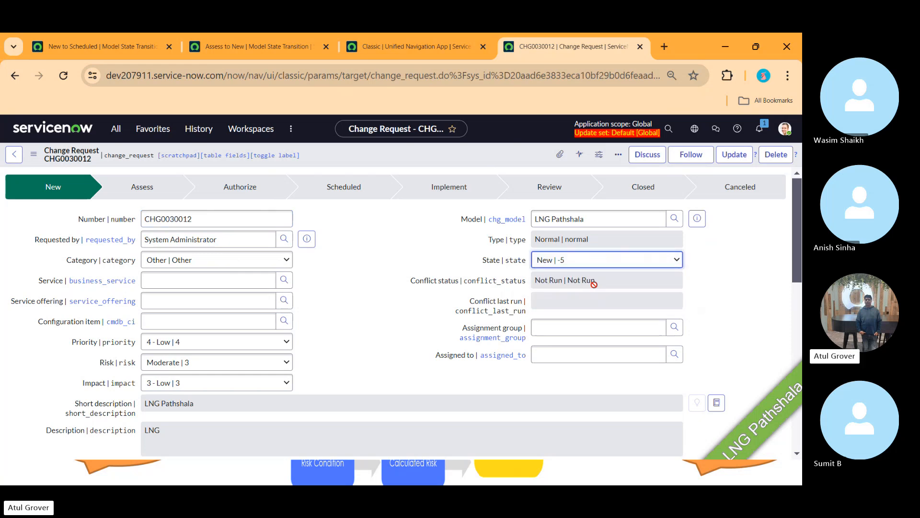
pyautogui.click(576, 333)
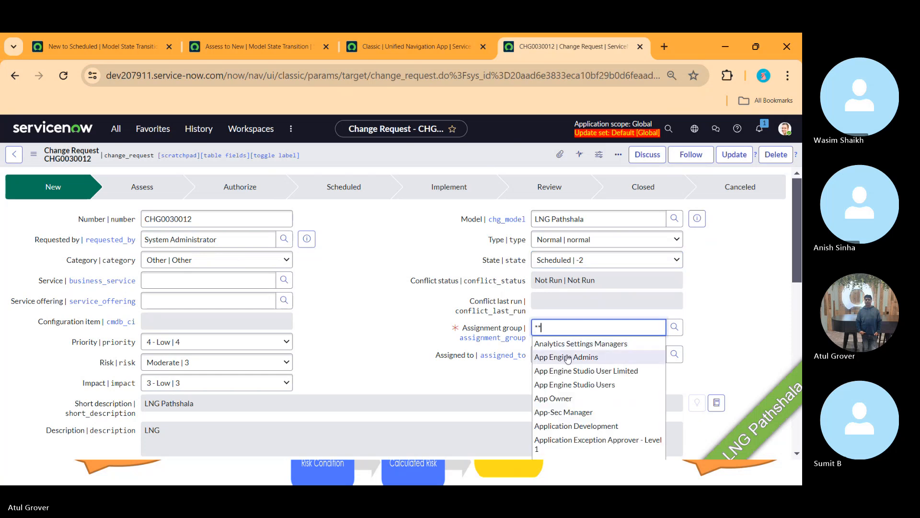
pyautogui.click(568, 357)
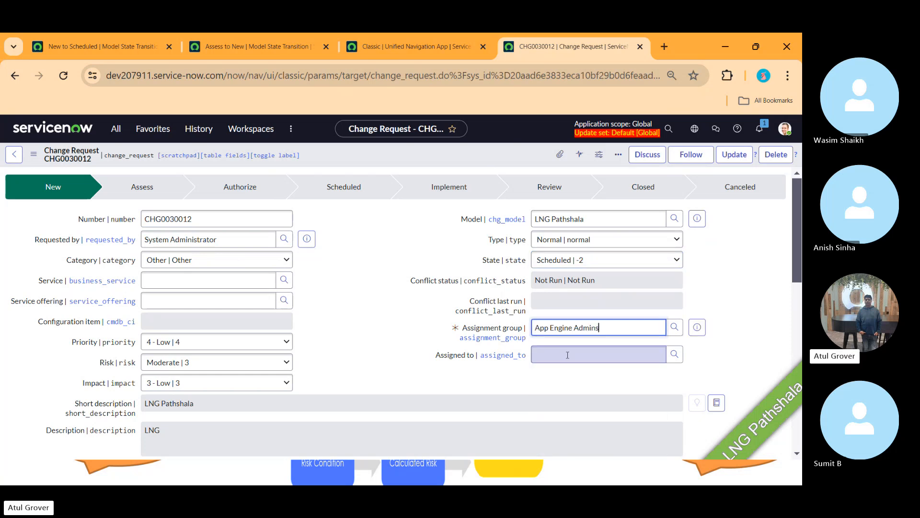
pyautogui.rightClick(429, 154)
pyautogui.click(449, 159)
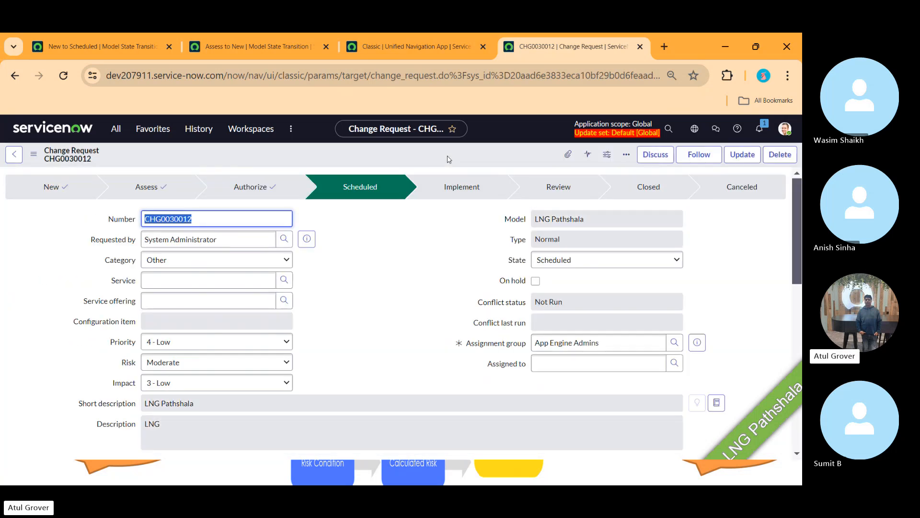
# - Review the scheduled change request against the model's New to Scheduled transition and its LNG Test Des condition
pyautogui.moveTo(795, 210); pyautogui.dragTo(796, 235)
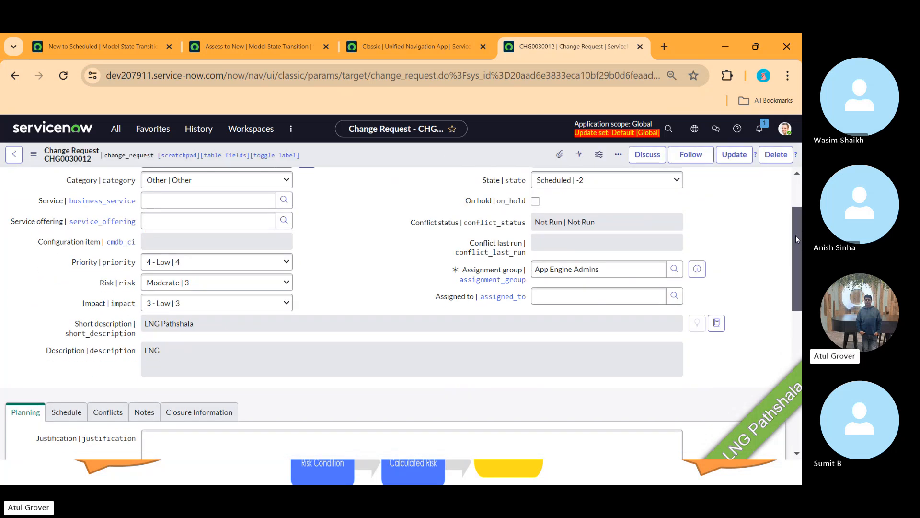
pyautogui.click(261, 47)
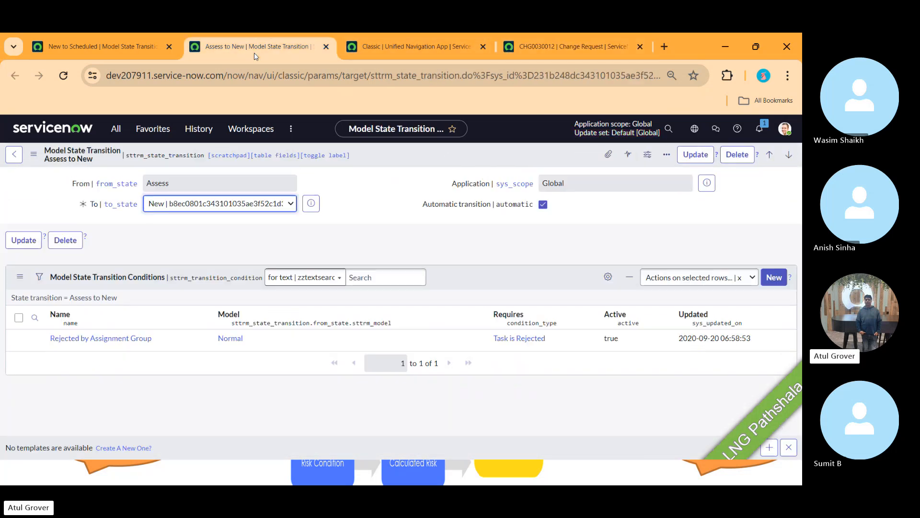
pyautogui.click(364, 52)
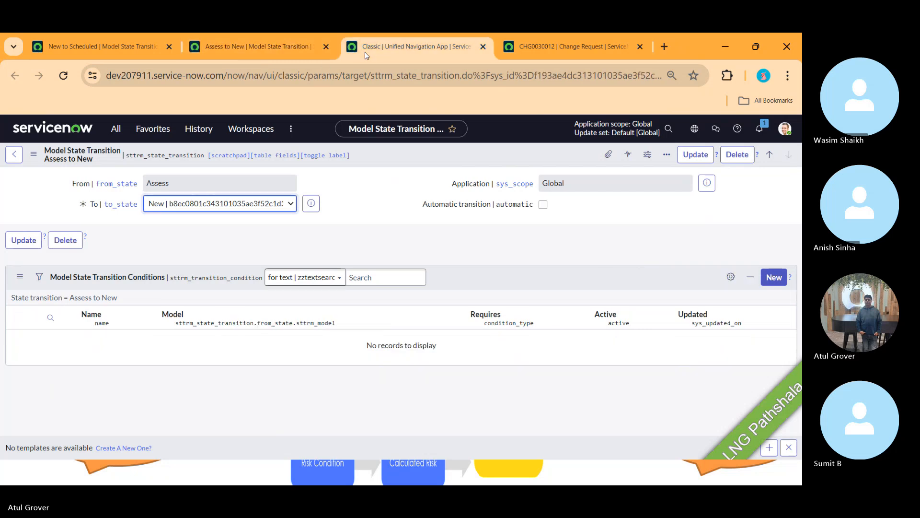
pyautogui.click(117, 46)
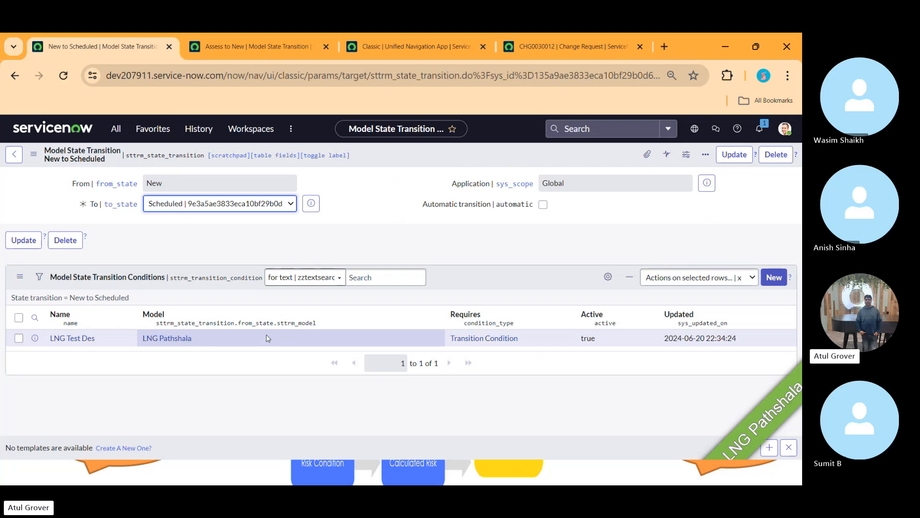
pyautogui.click(554, 46)
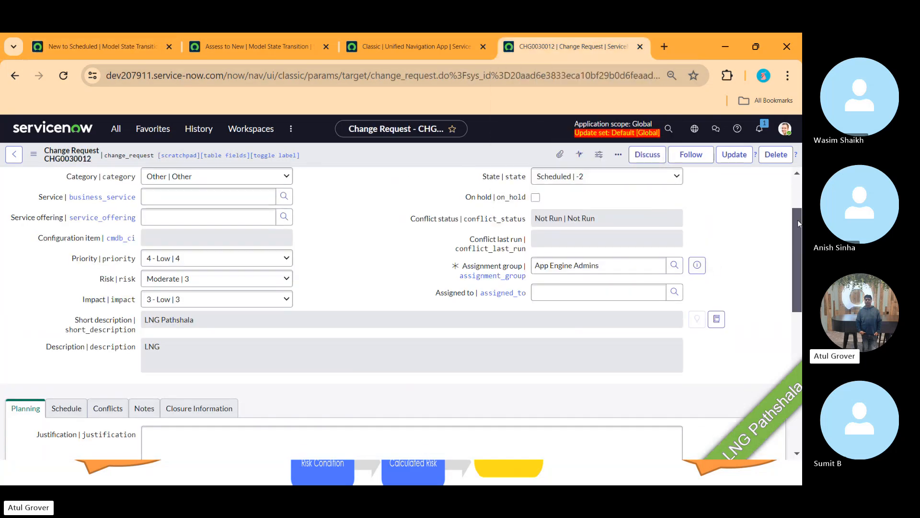
pyautogui.moveTo(797, 219); pyautogui.dragTo(792, 334)
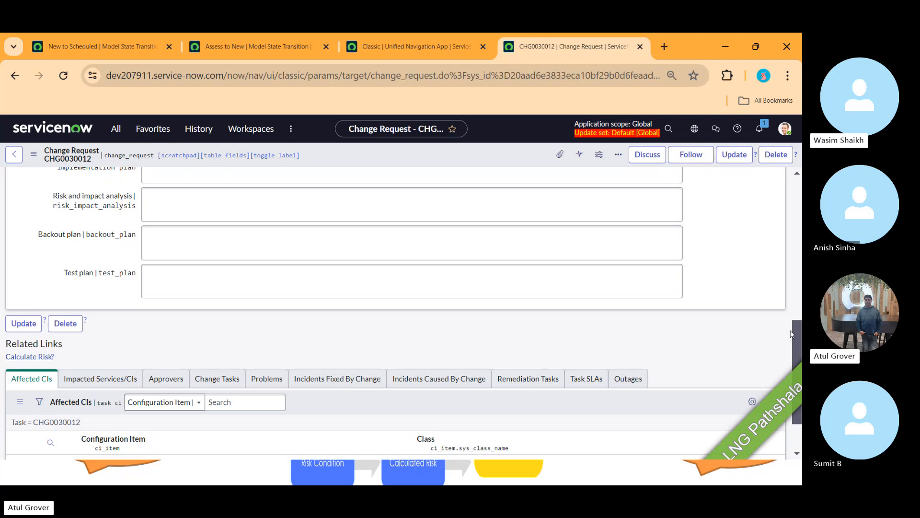
pyautogui.hotkey('alt', 'Tab')
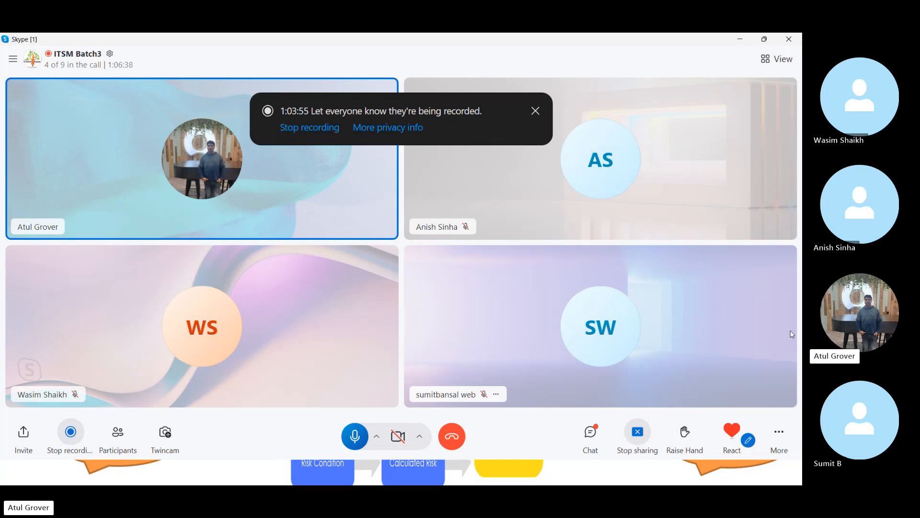
pyautogui.hotkey('alt', 'Tab')
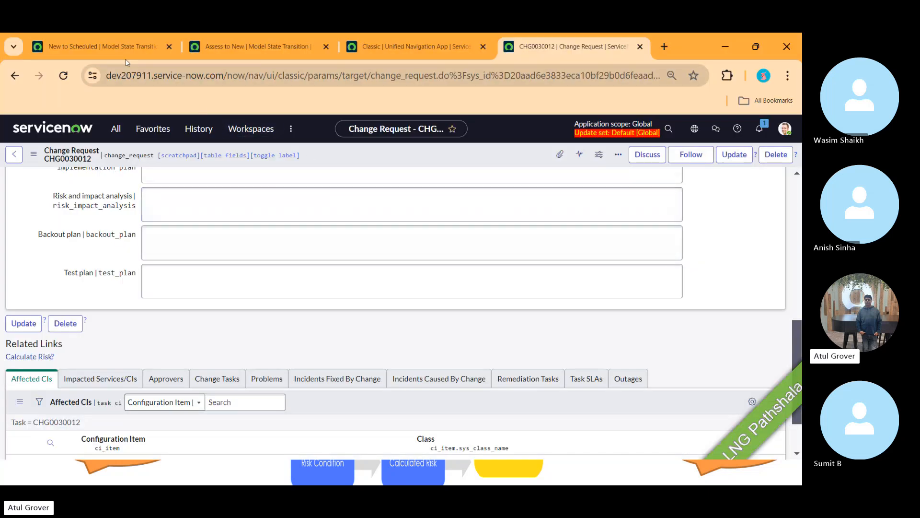
# - Look through the Change Models and Change Model Condition Types lists, and examine the Authorized condition type
pyautogui.click(121, 53)
pyautogui.click(115, 130)
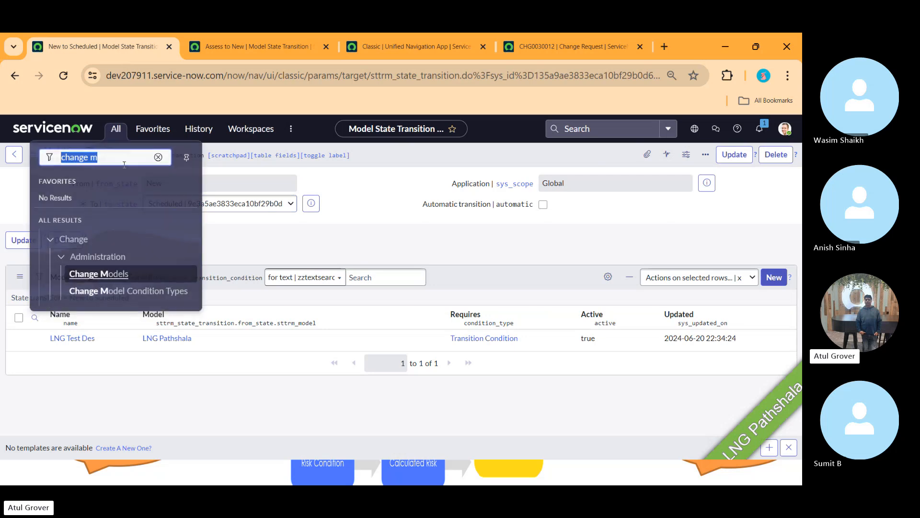
pyautogui.click(109, 279)
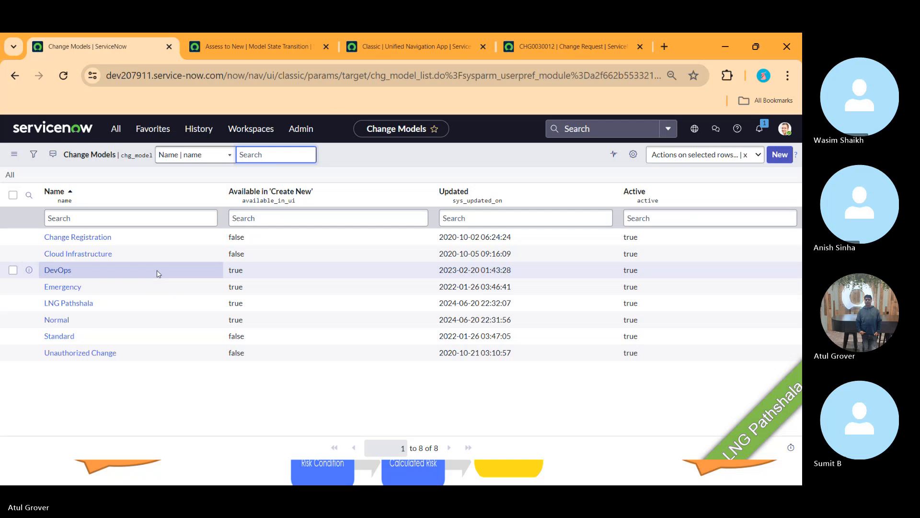
pyautogui.click(116, 129)
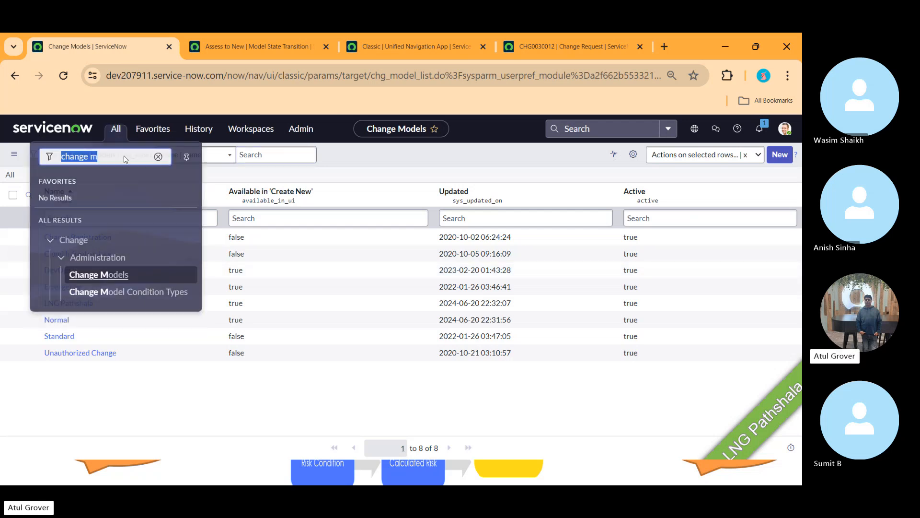
pyautogui.click(120, 292)
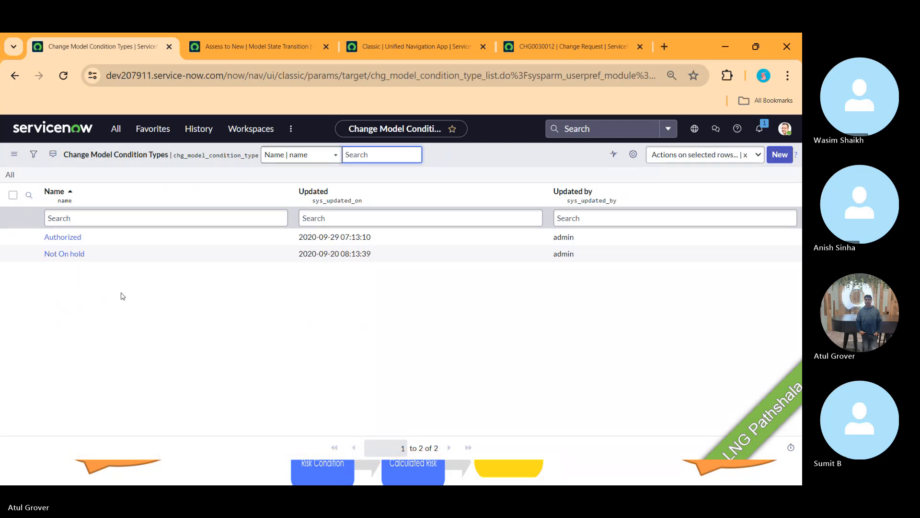
pyautogui.click(70, 238)
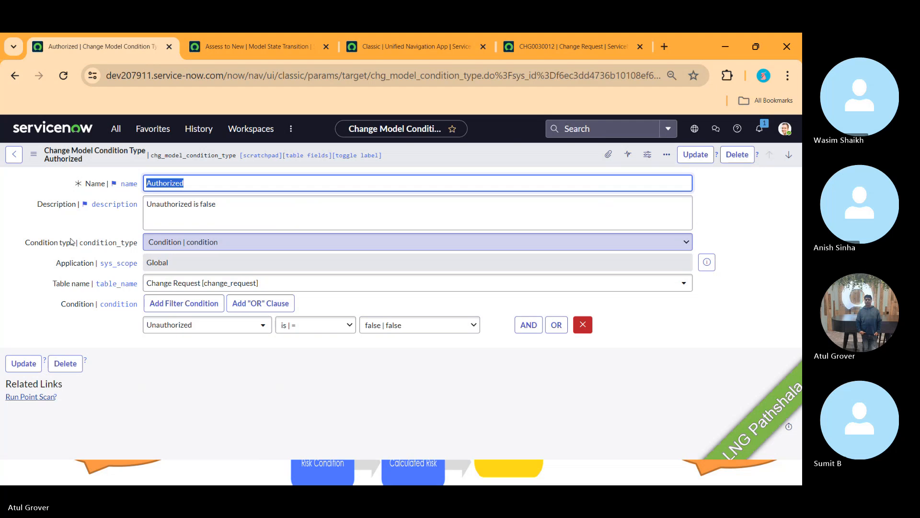
# - Switch to the PowerPoint presentation and leave the slide show on the change management overview slide
pyautogui.hotkey('alt', 'Tab')
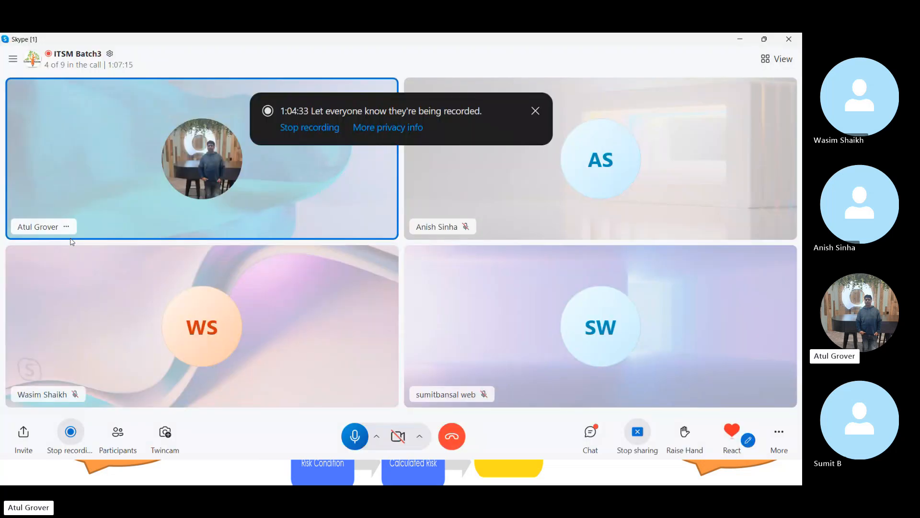
pyautogui.hotkey('alt', 'Tab')
pyautogui.hotkey('alt', 'Tab')
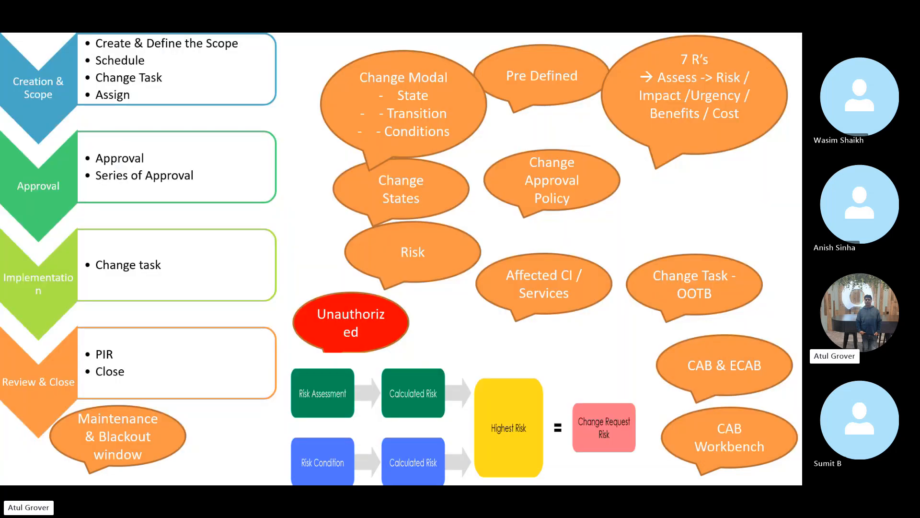
pyautogui.press('Escape')
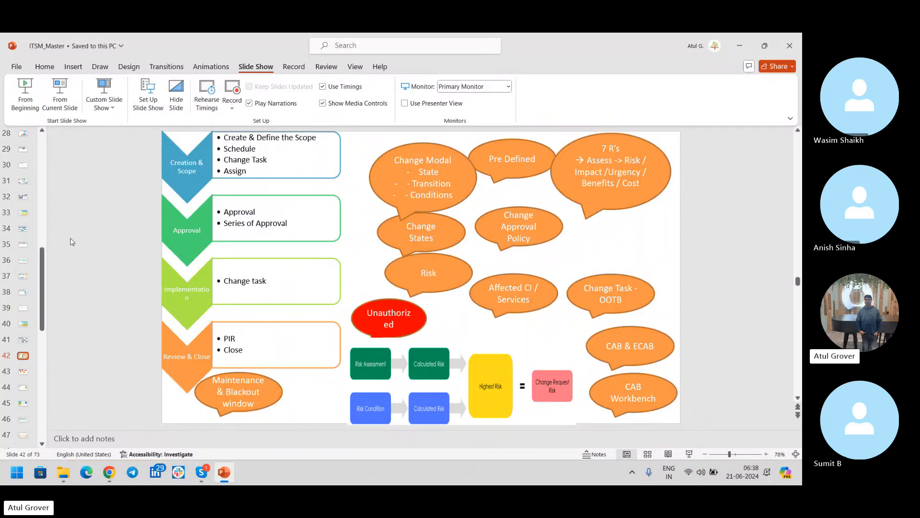
# - Switch to the Skype call, examine the change management process flow image shared in its chat, and close the chat
pyautogui.hotkey('alt', 'Tab')
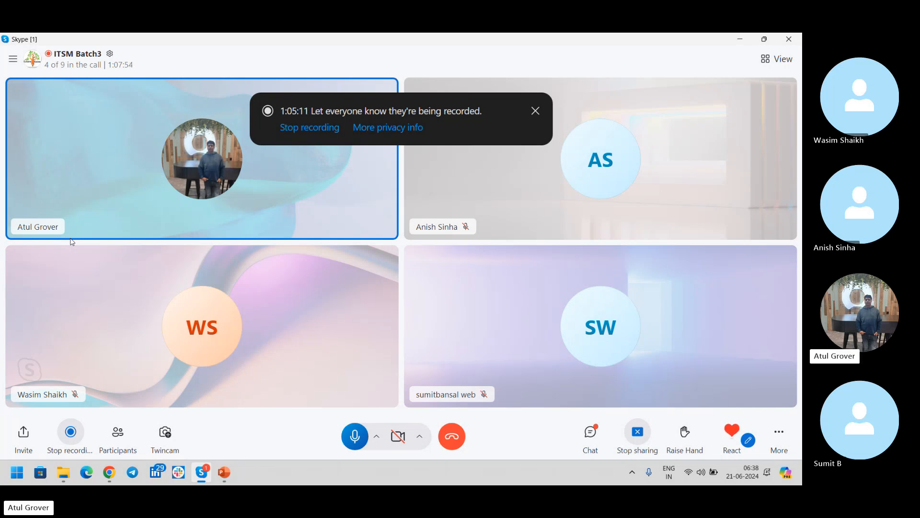
pyautogui.click(590, 434)
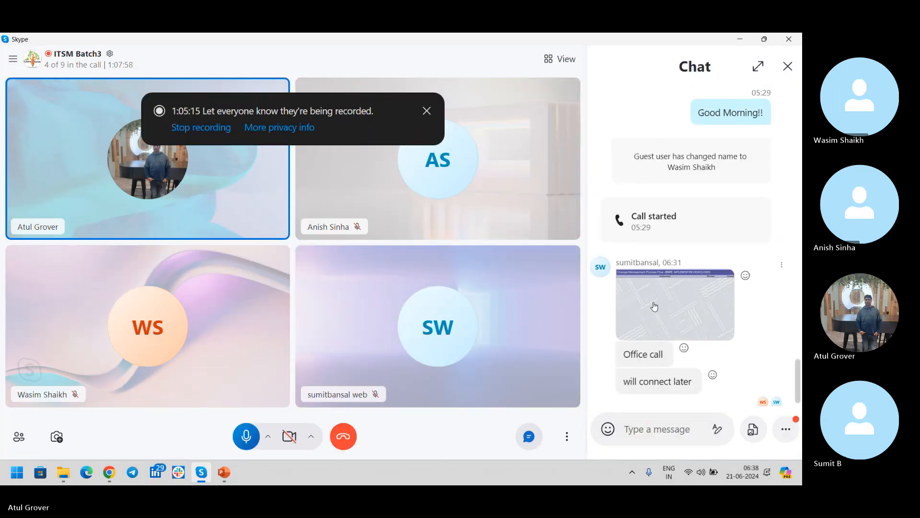
pyautogui.click(655, 305)
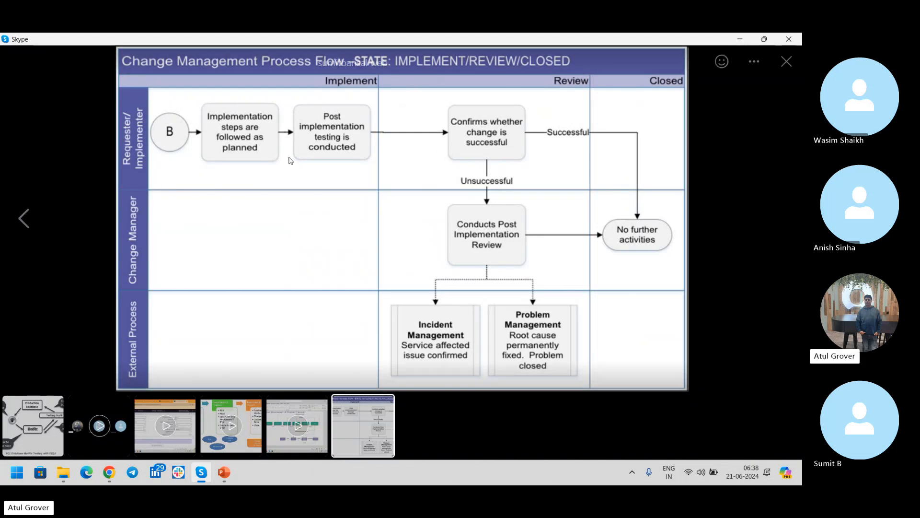
pyautogui.click(788, 62)
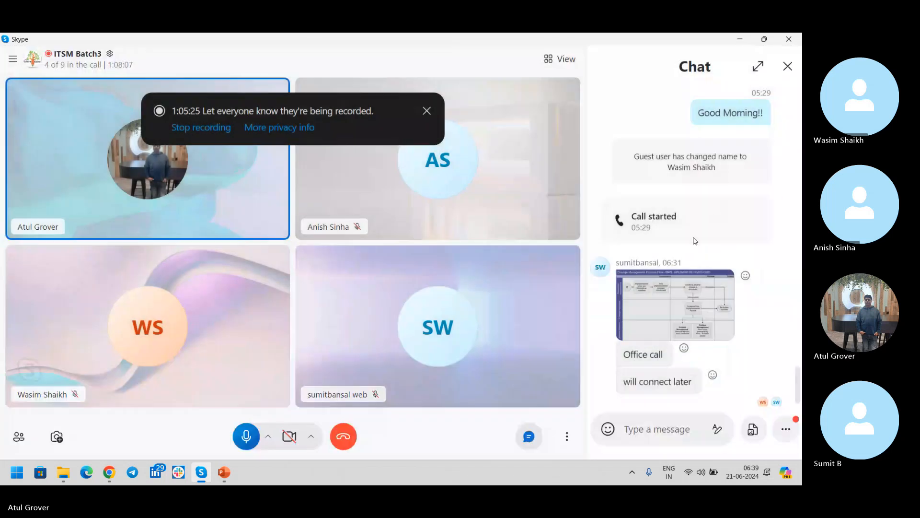
pyautogui.click(664, 311)
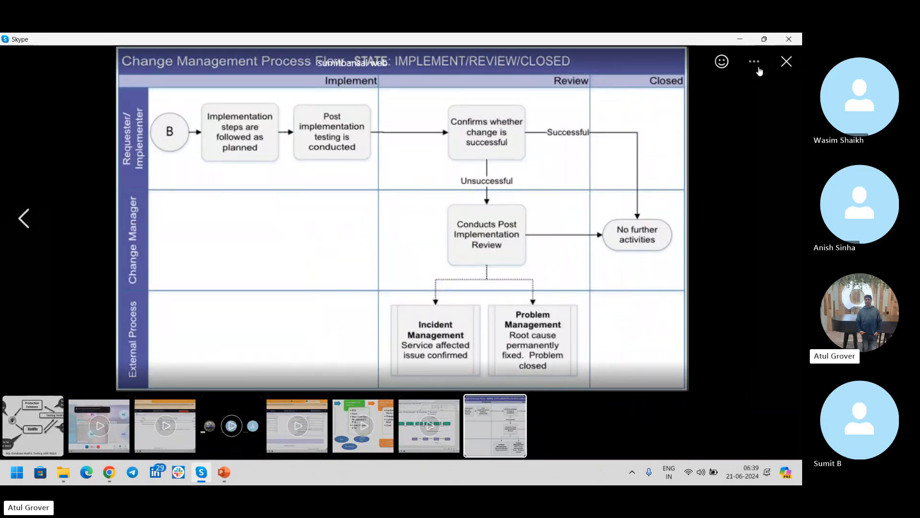
pyautogui.click(783, 63)
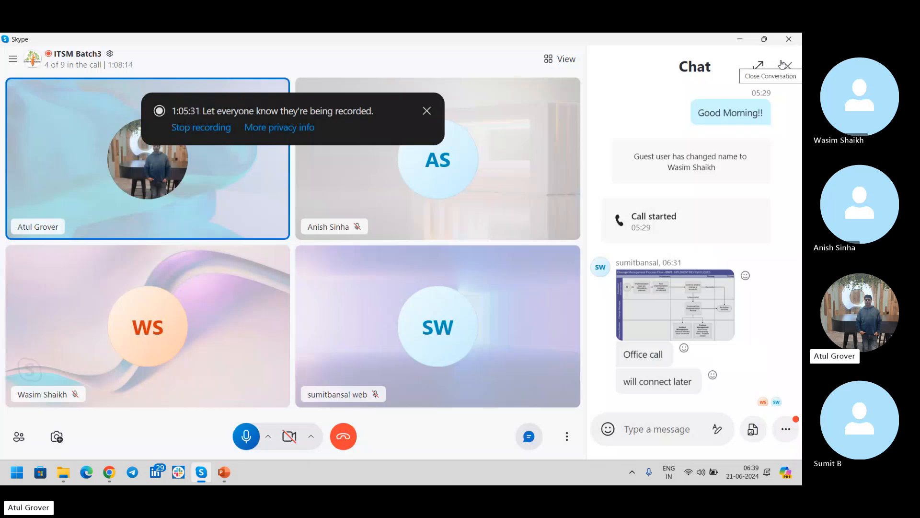
pyautogui.click(787, 64)
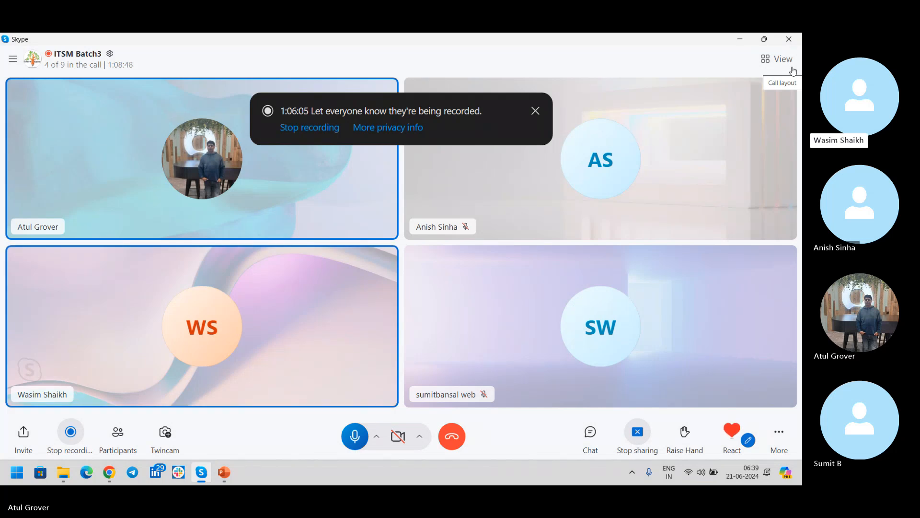
# - Switch back to the browser, return to the scheduled change request and examine the actions available for its form
pyautogui.hotkey('alt', 'Tab')
pyautogui.press('Tab')
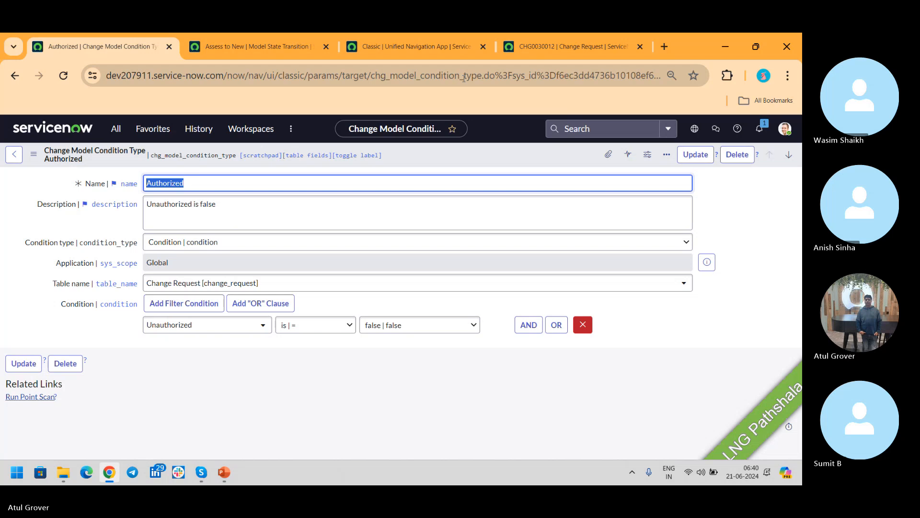
pyautogui.click(577, 42)
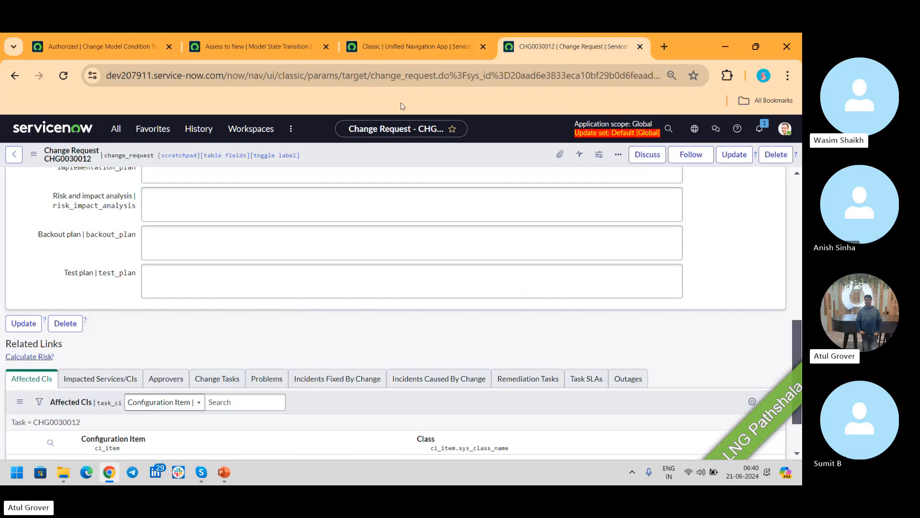
pyautogui.rightClick(336, 155)
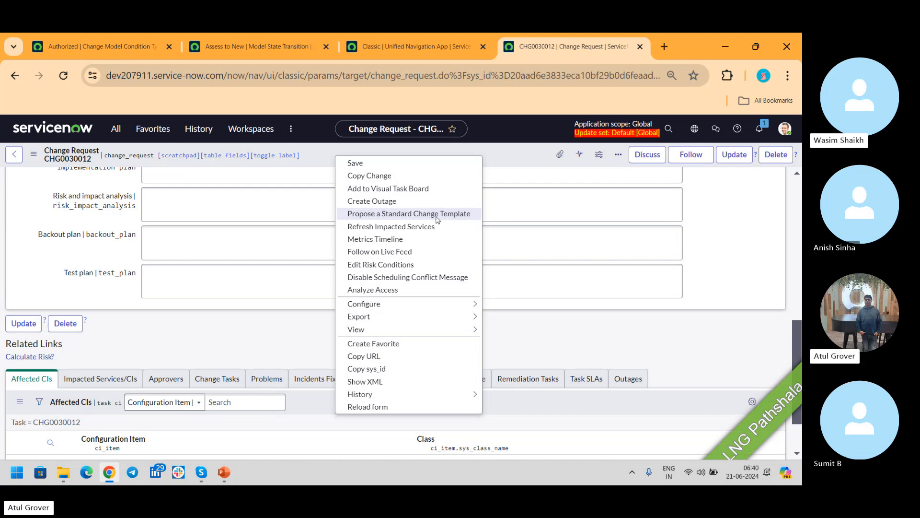
pyautogui.hotkey('alt', 'Tab')
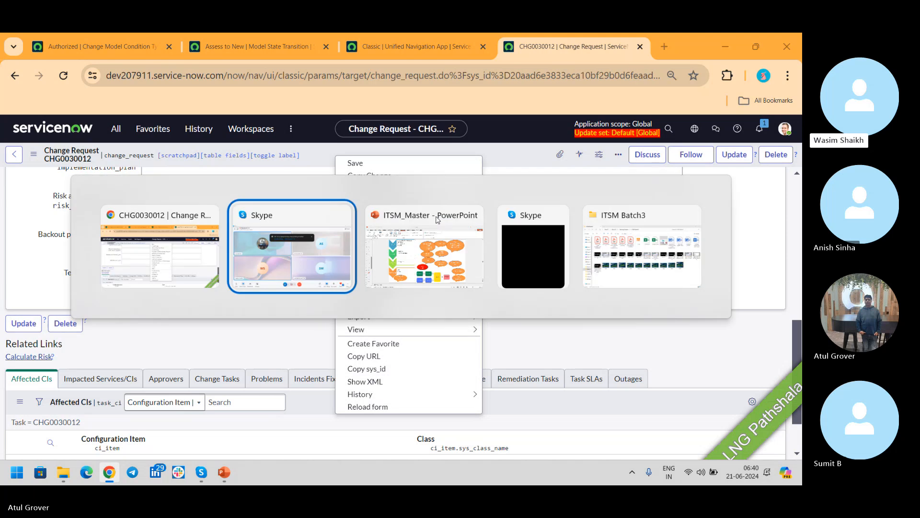